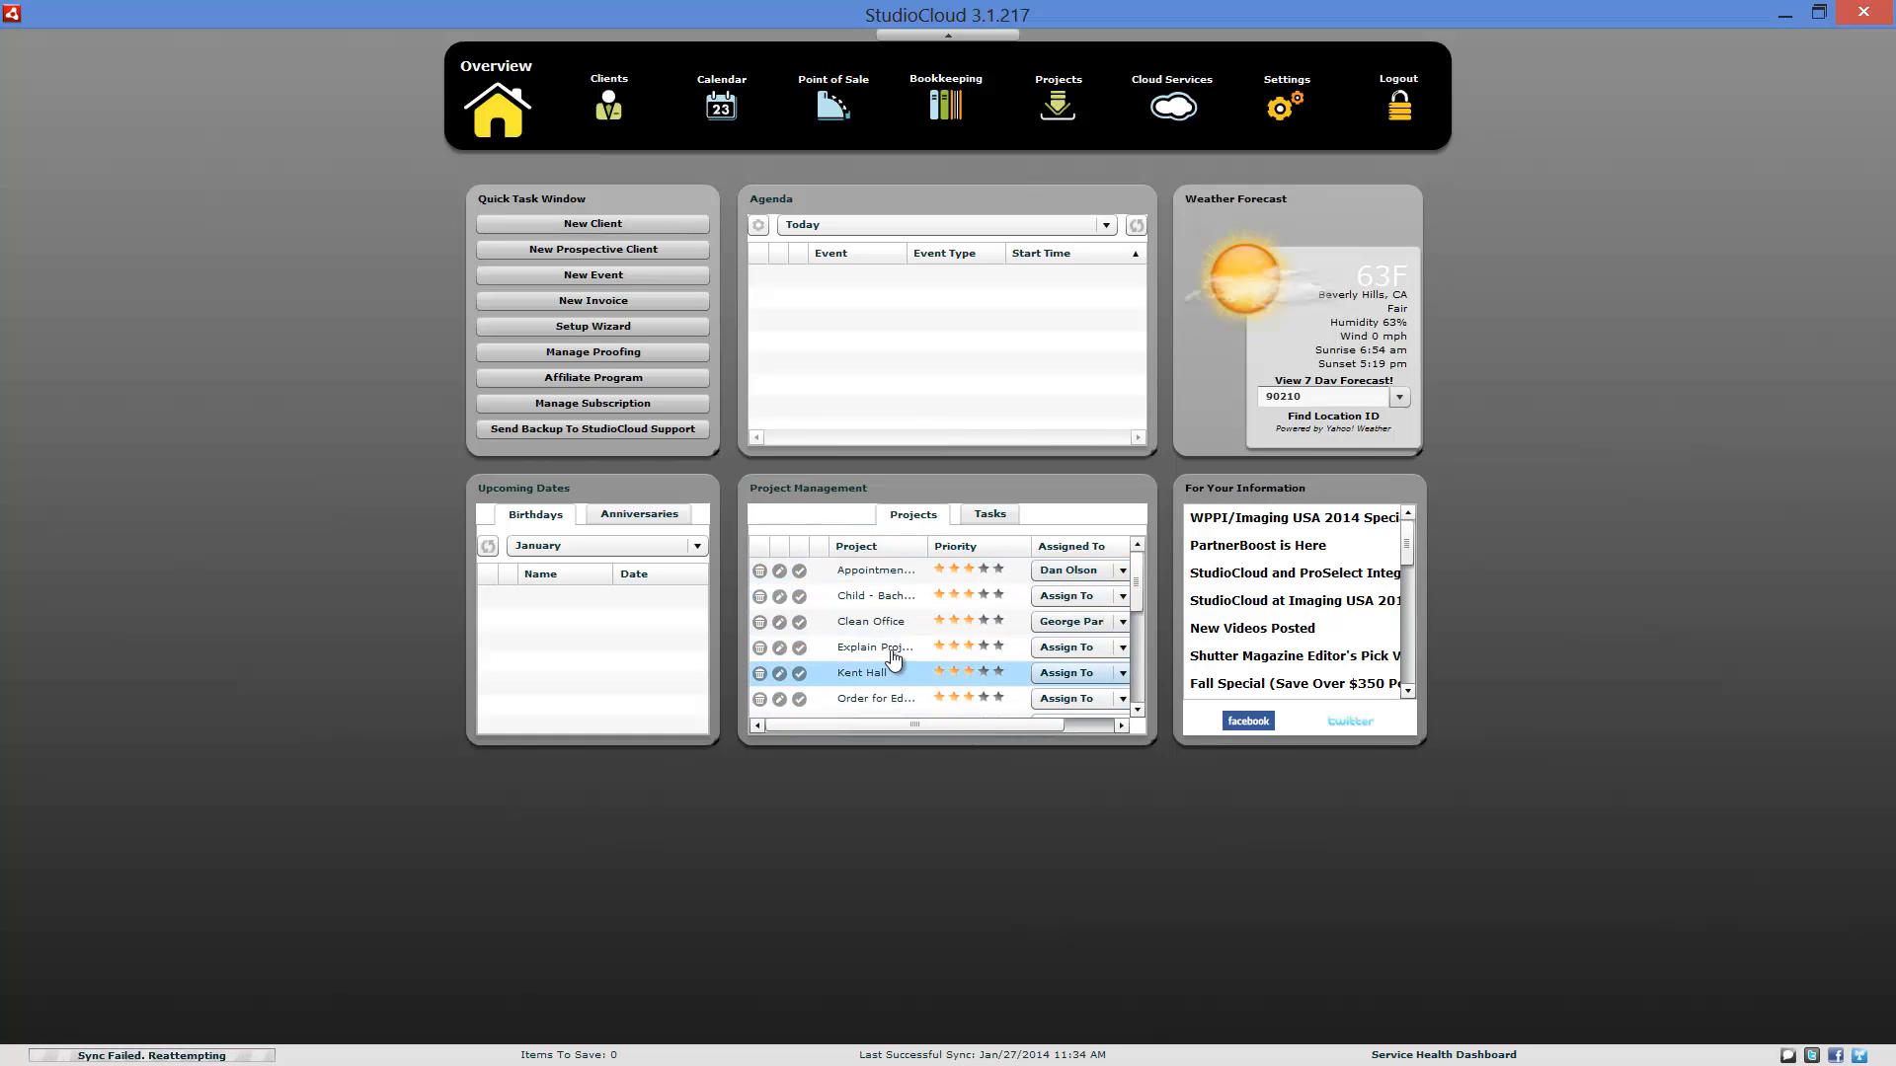
Step: Open the full project management list and set the Explain Projects project's priority to one star
{"action": "left_click", "coordinate": [999, 515]}
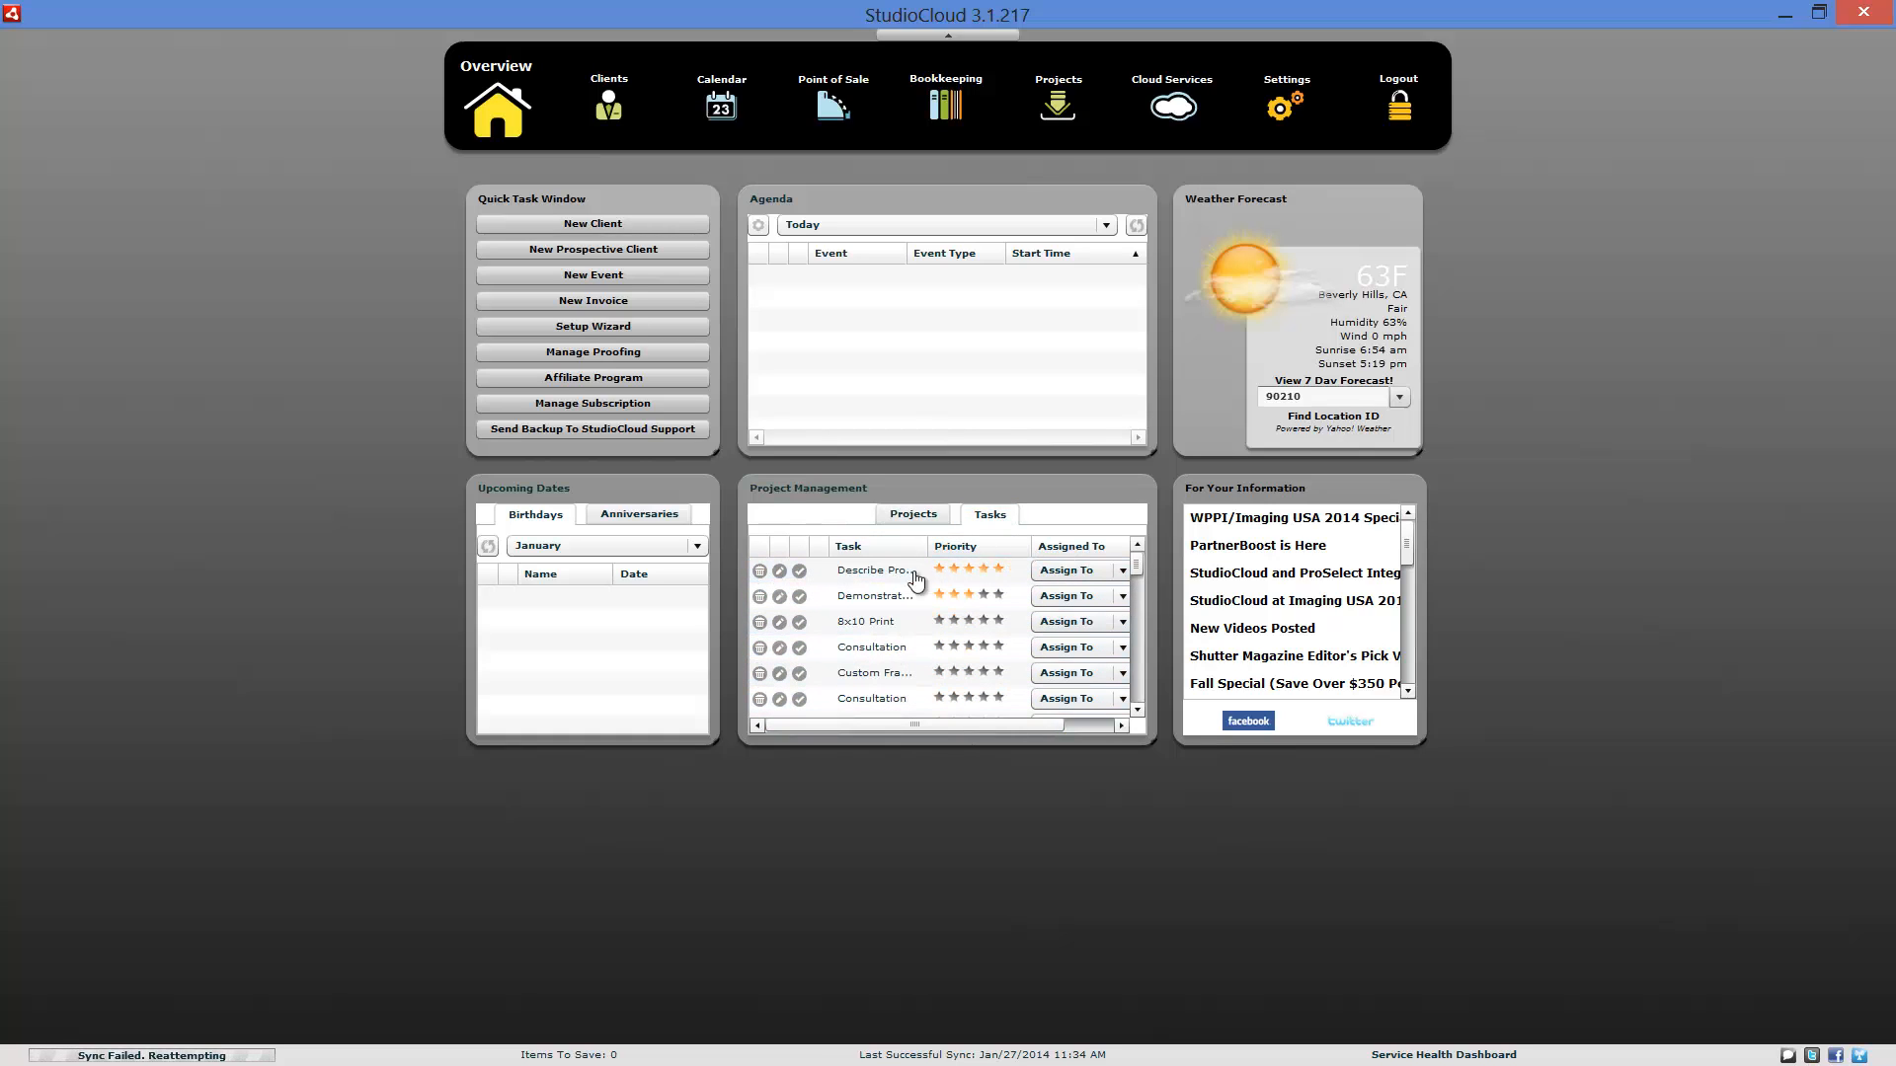
{"action": "left_click", "coordinate": [908, 517]}
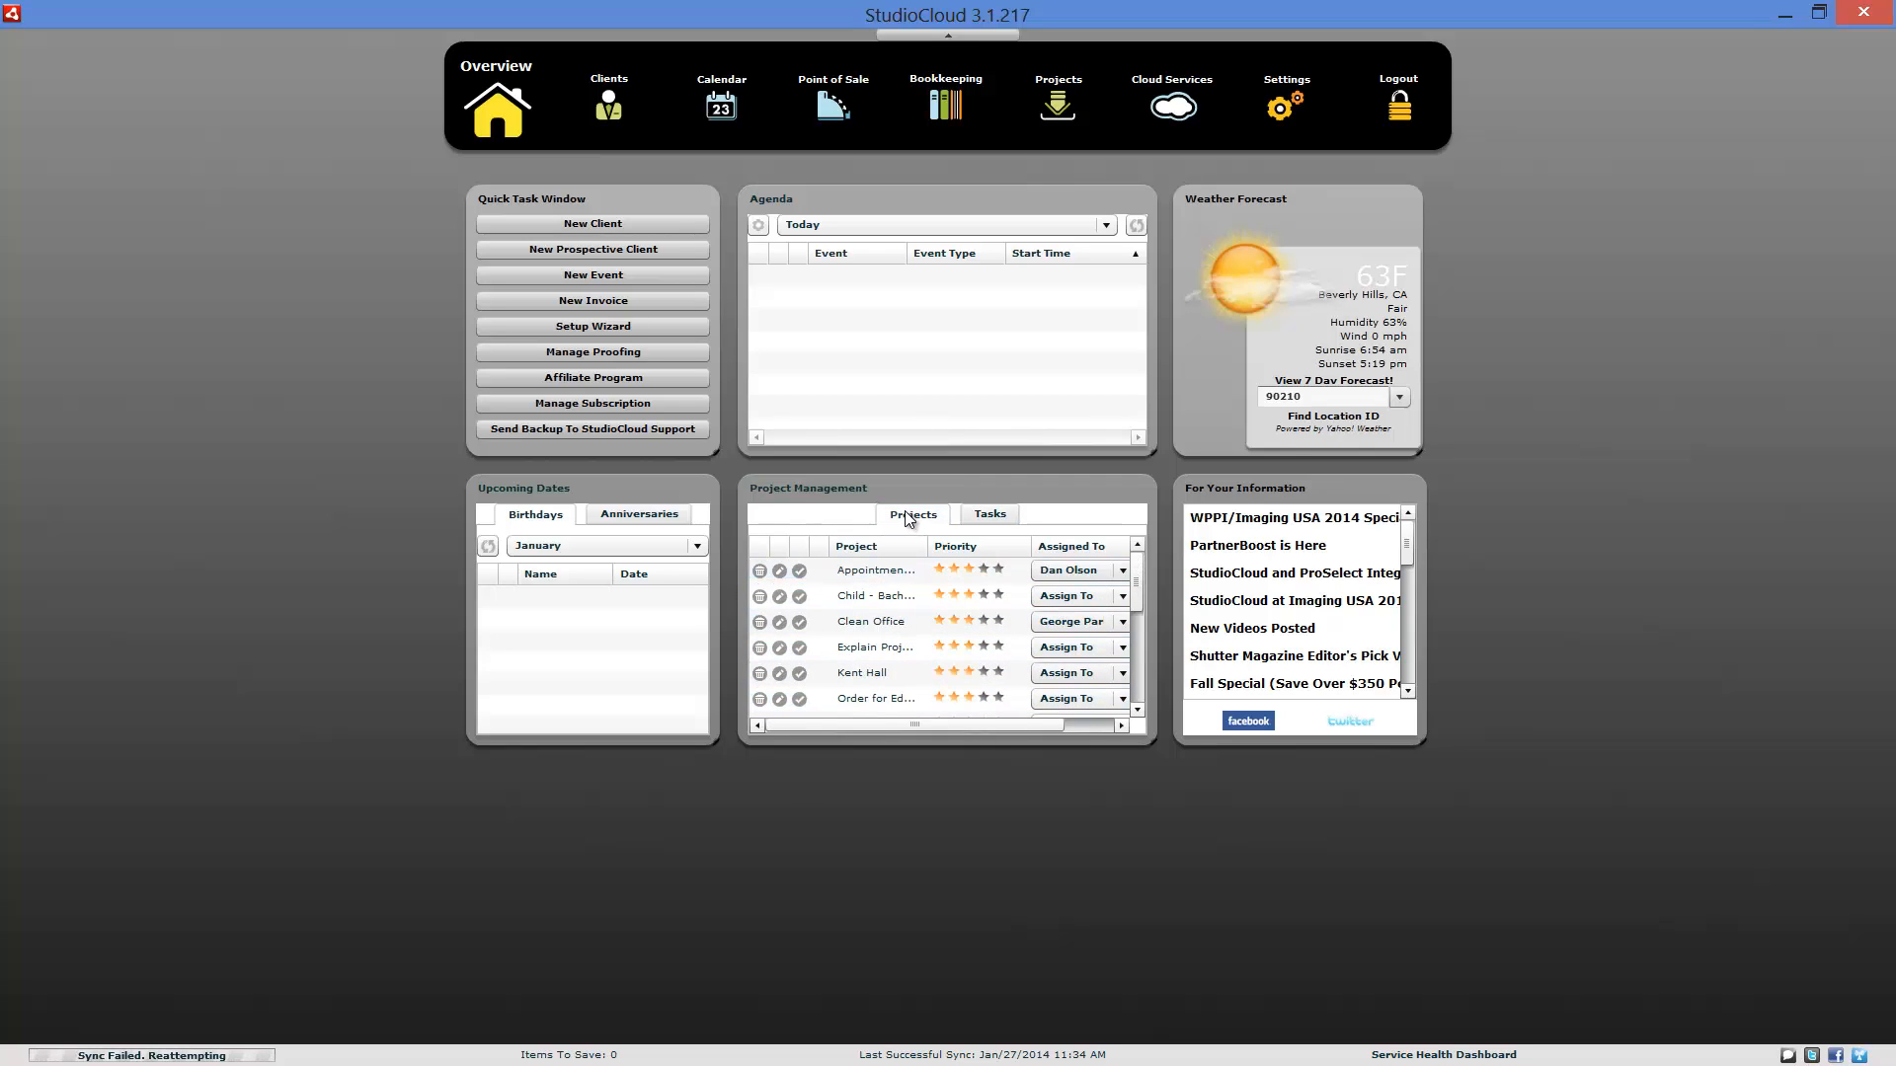
{"action": "left_click", "coordinate": [1063, 118]}
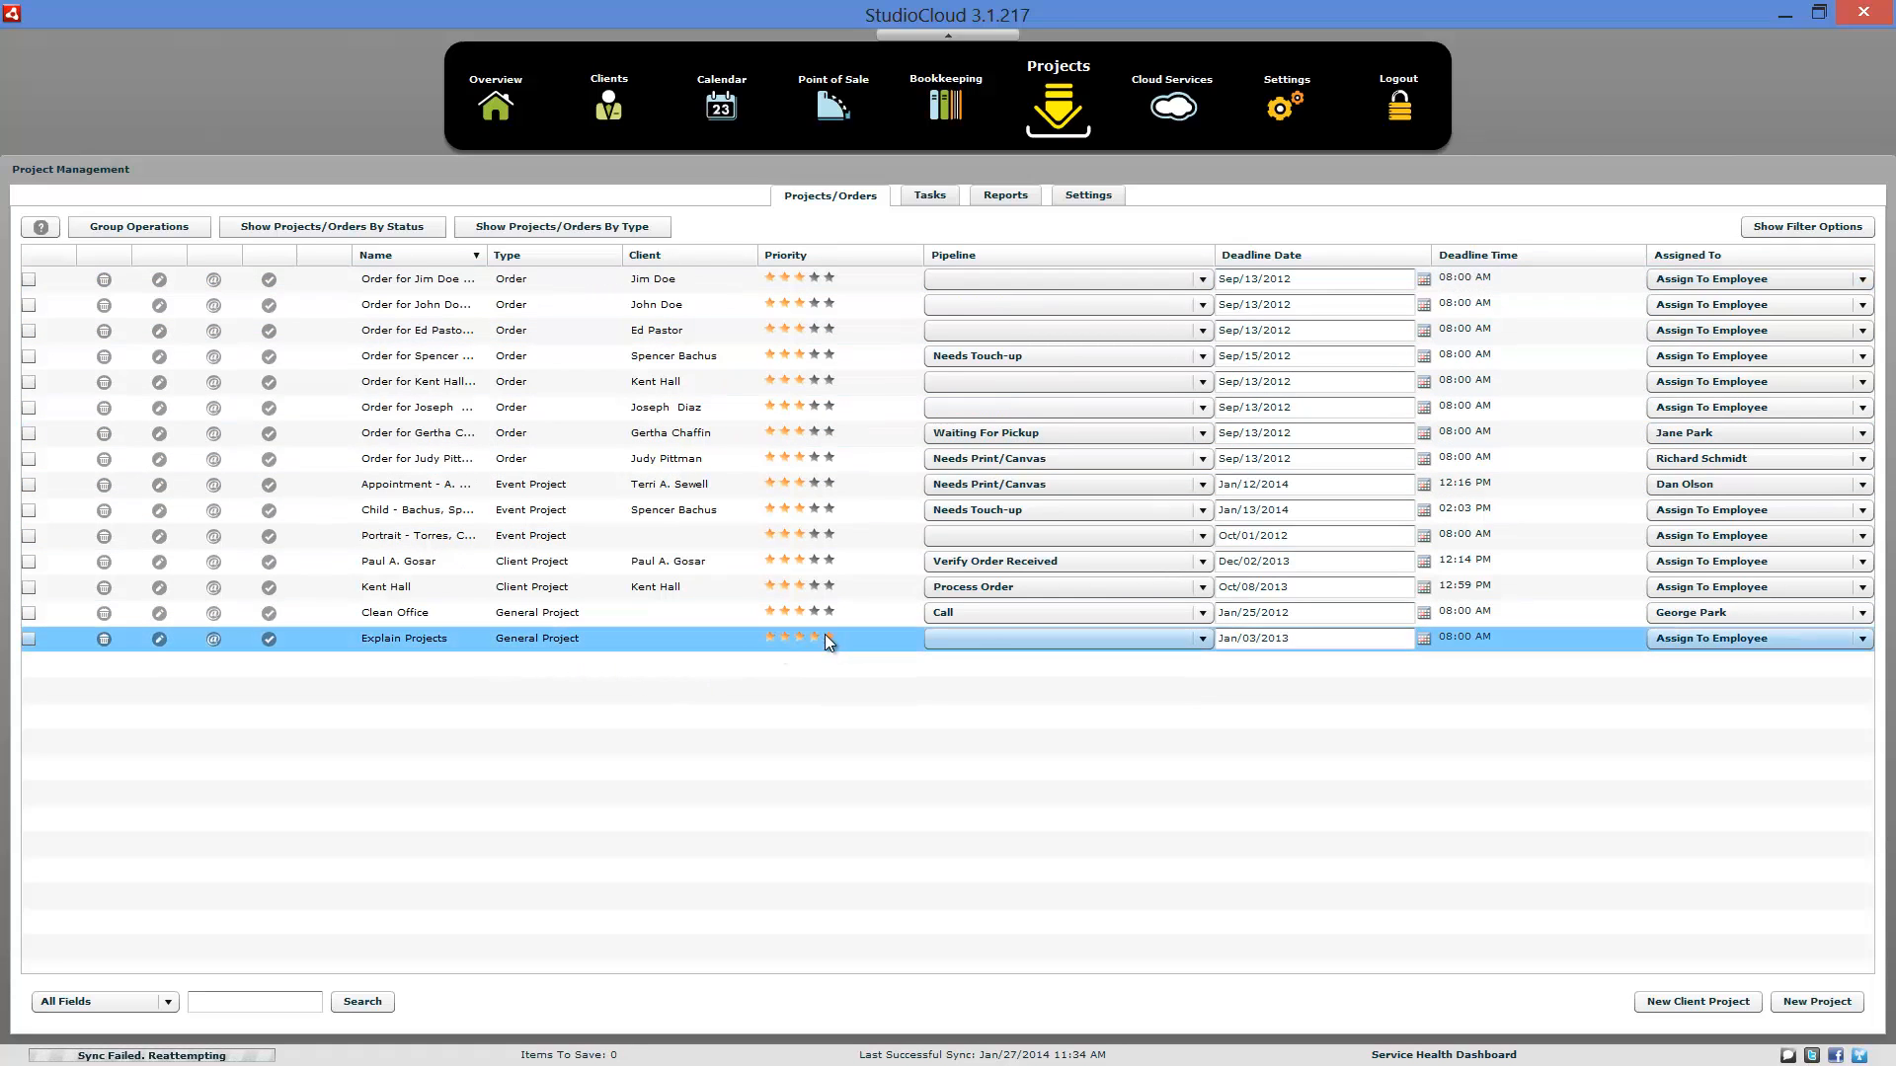
{"action": "left_click", "coordinate": [771, 637]}
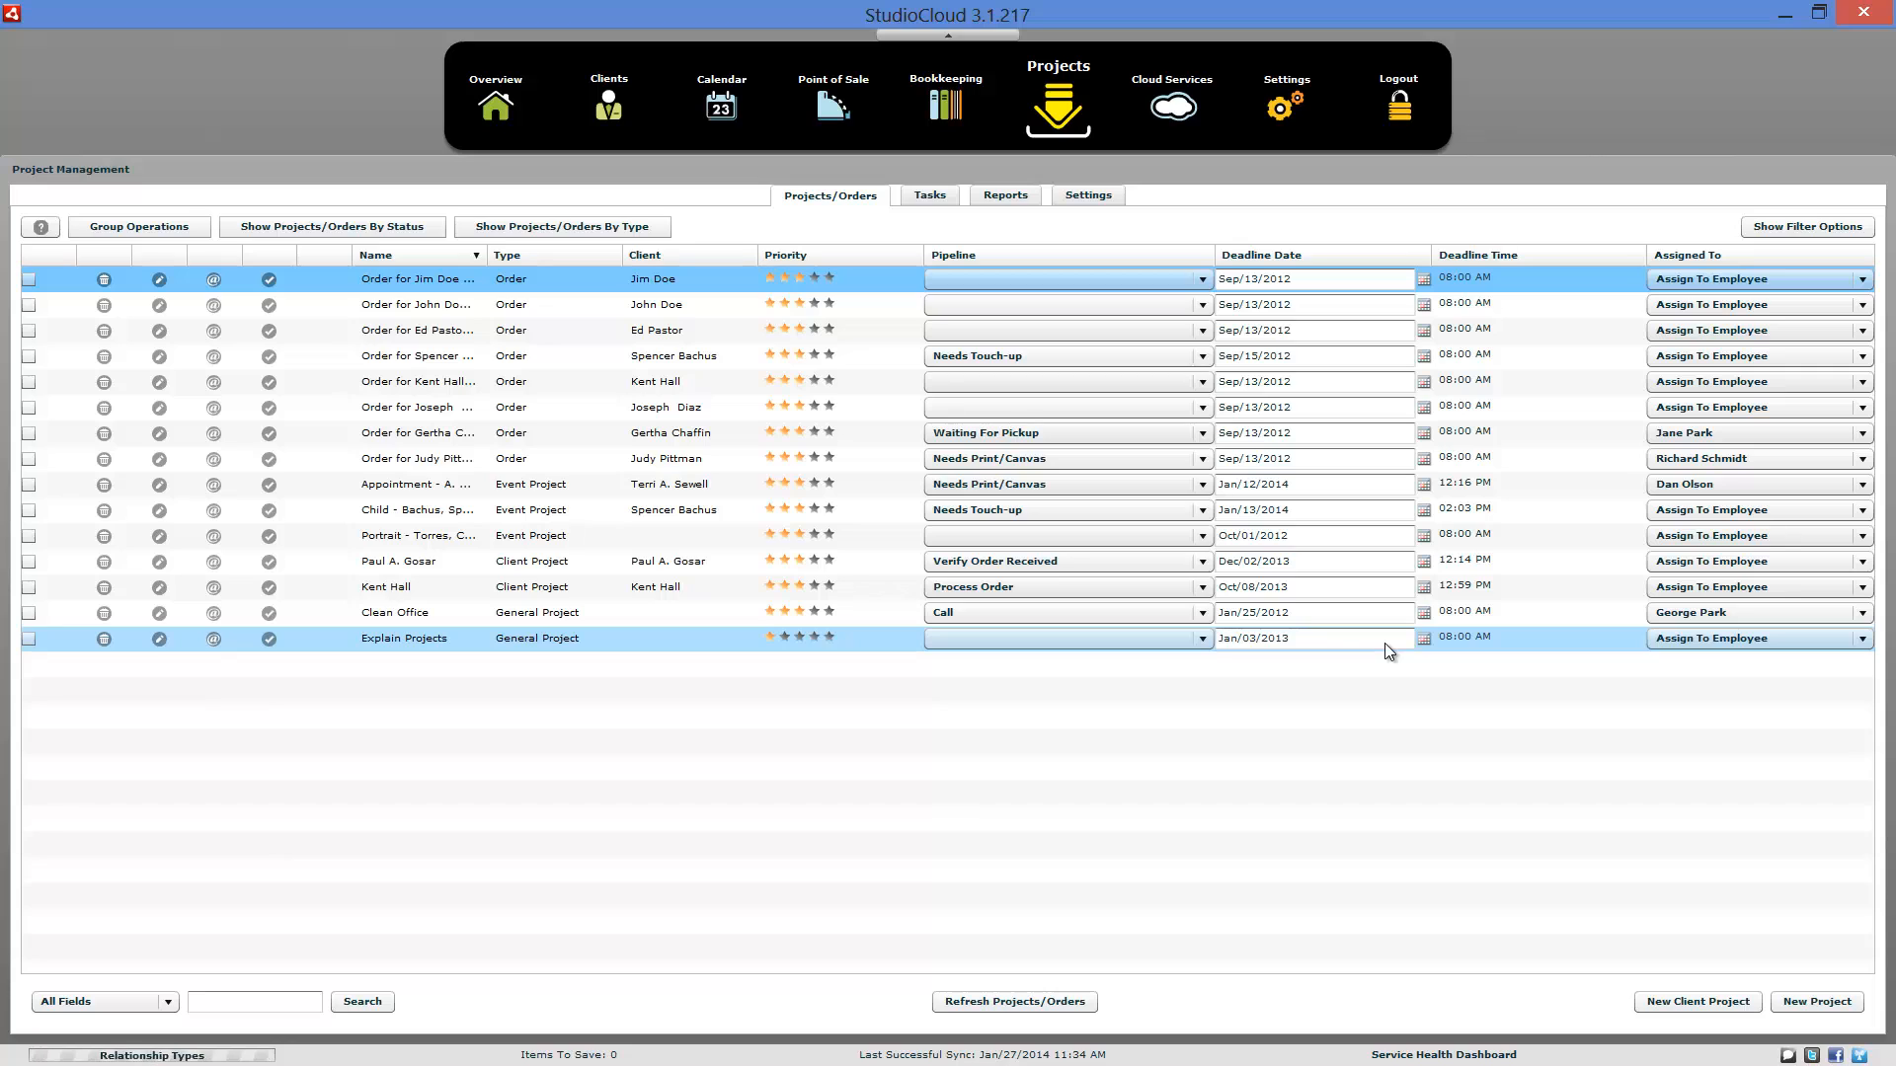
Step: Check the employee choices for assigning the Explain Projects project and the filter options available for the project list
{"action": "left_click", "coordinate": [1726, 638]}
{"action": "left_click", "coordinate": [1568, 720]}
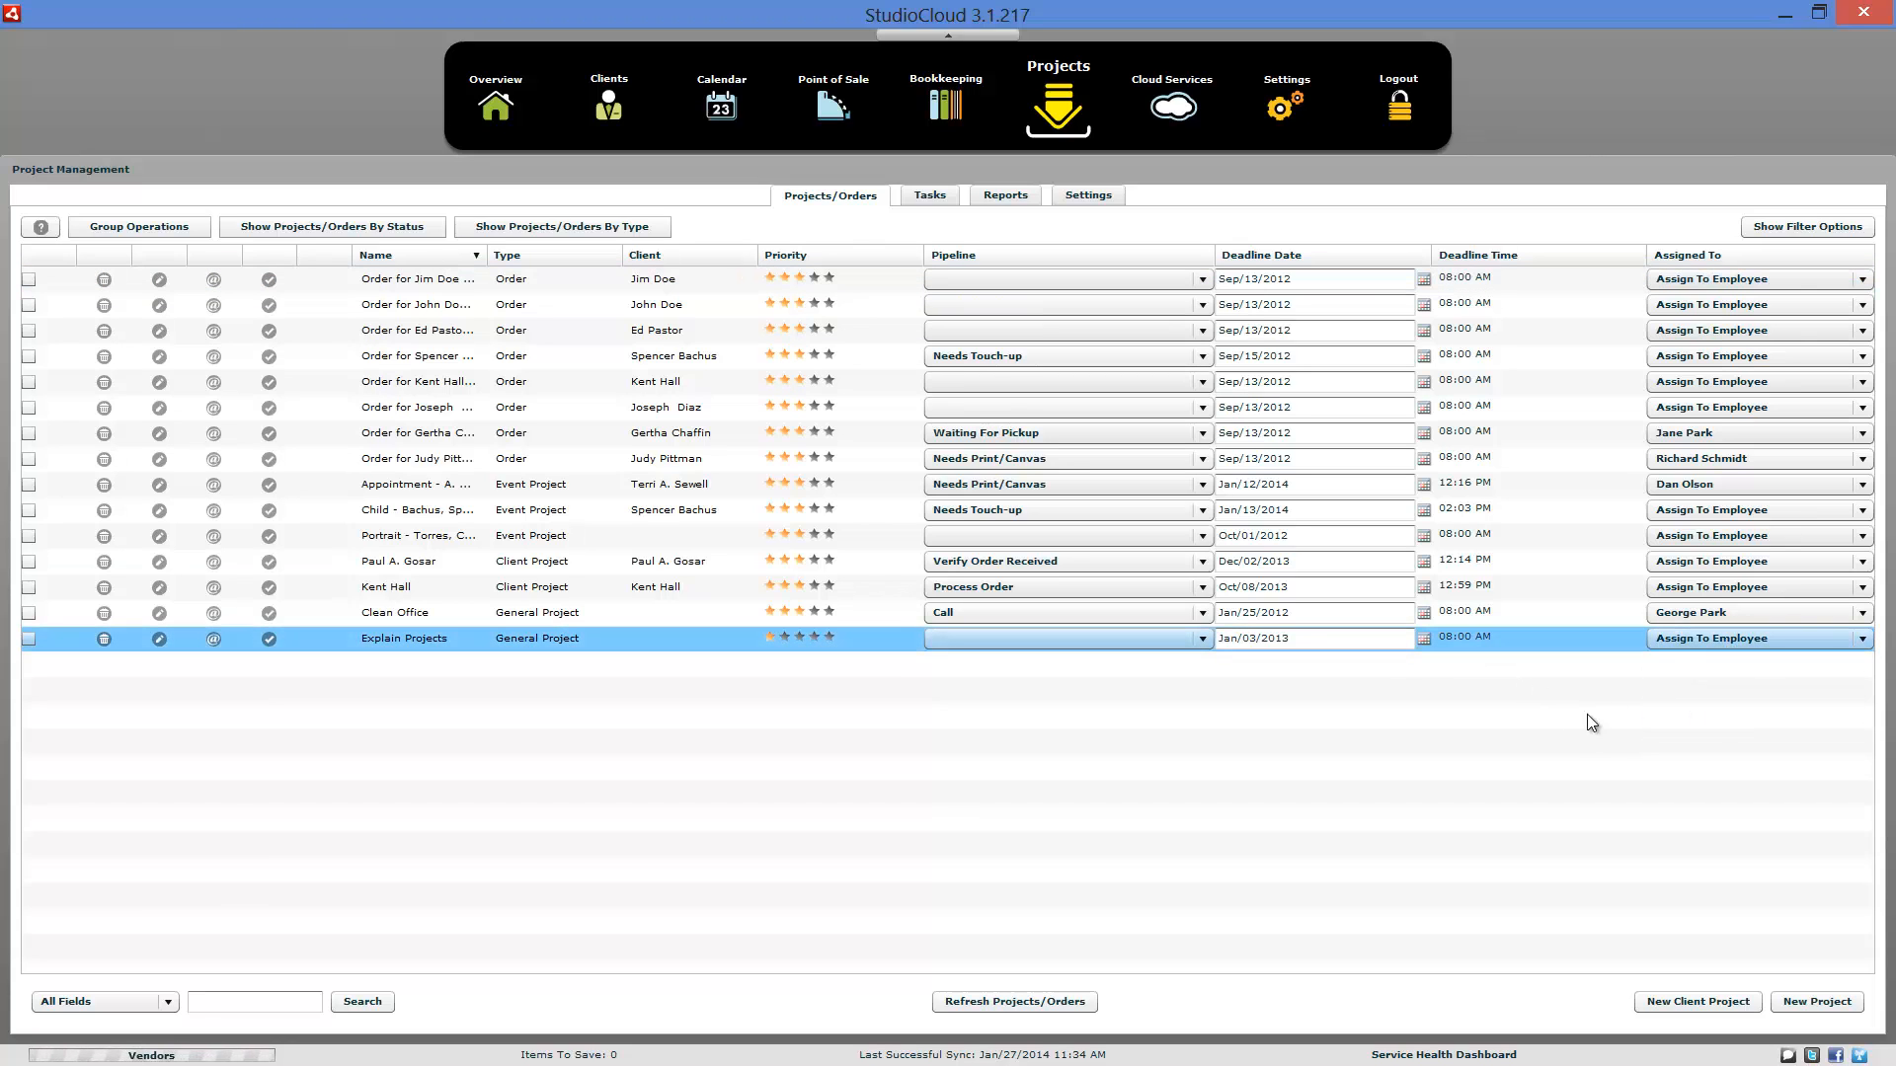
{"action": "left_click", "coordinate": [1799, 228]}
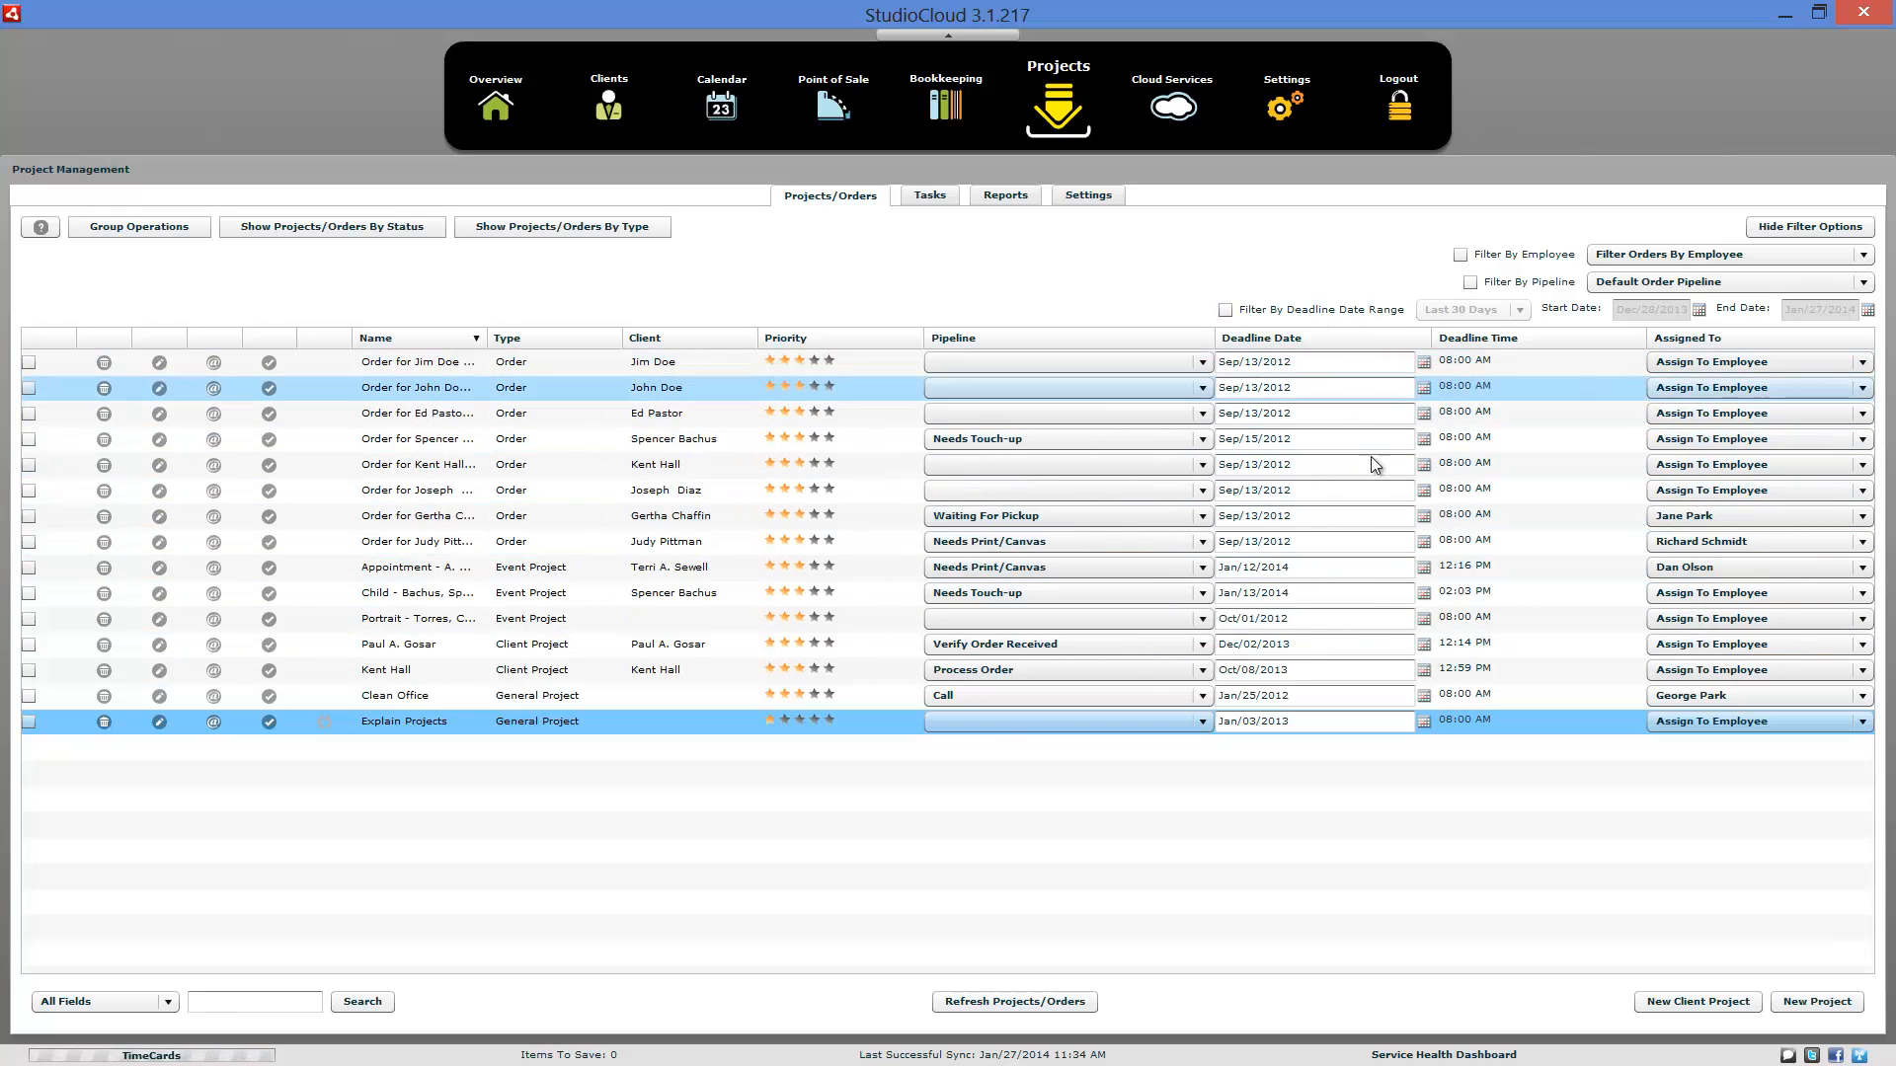
{"action": "left_click", "coordinate": [1791, 231]}
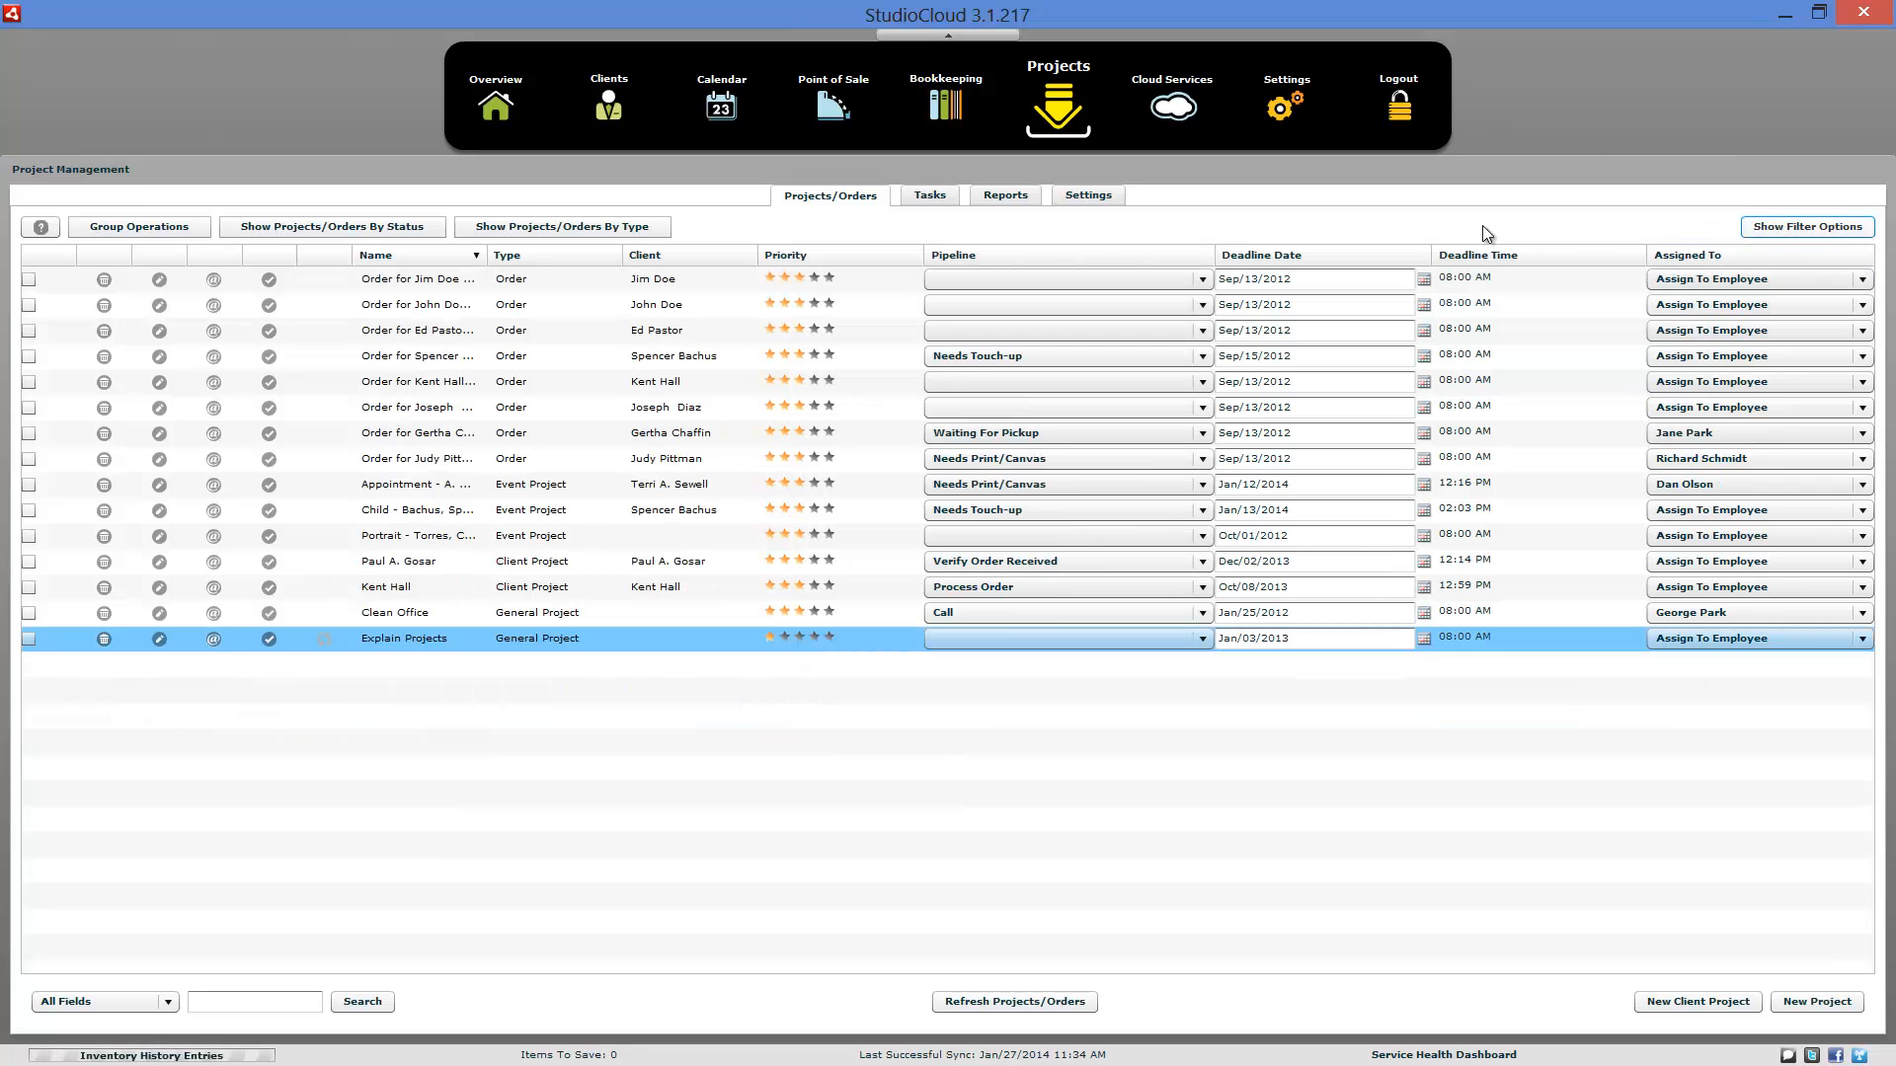
Step: Filter the project list by type, hiding client projects, event projects and orders so only general projects show
{"action": "left_click", "coordinate": [571, 230]}
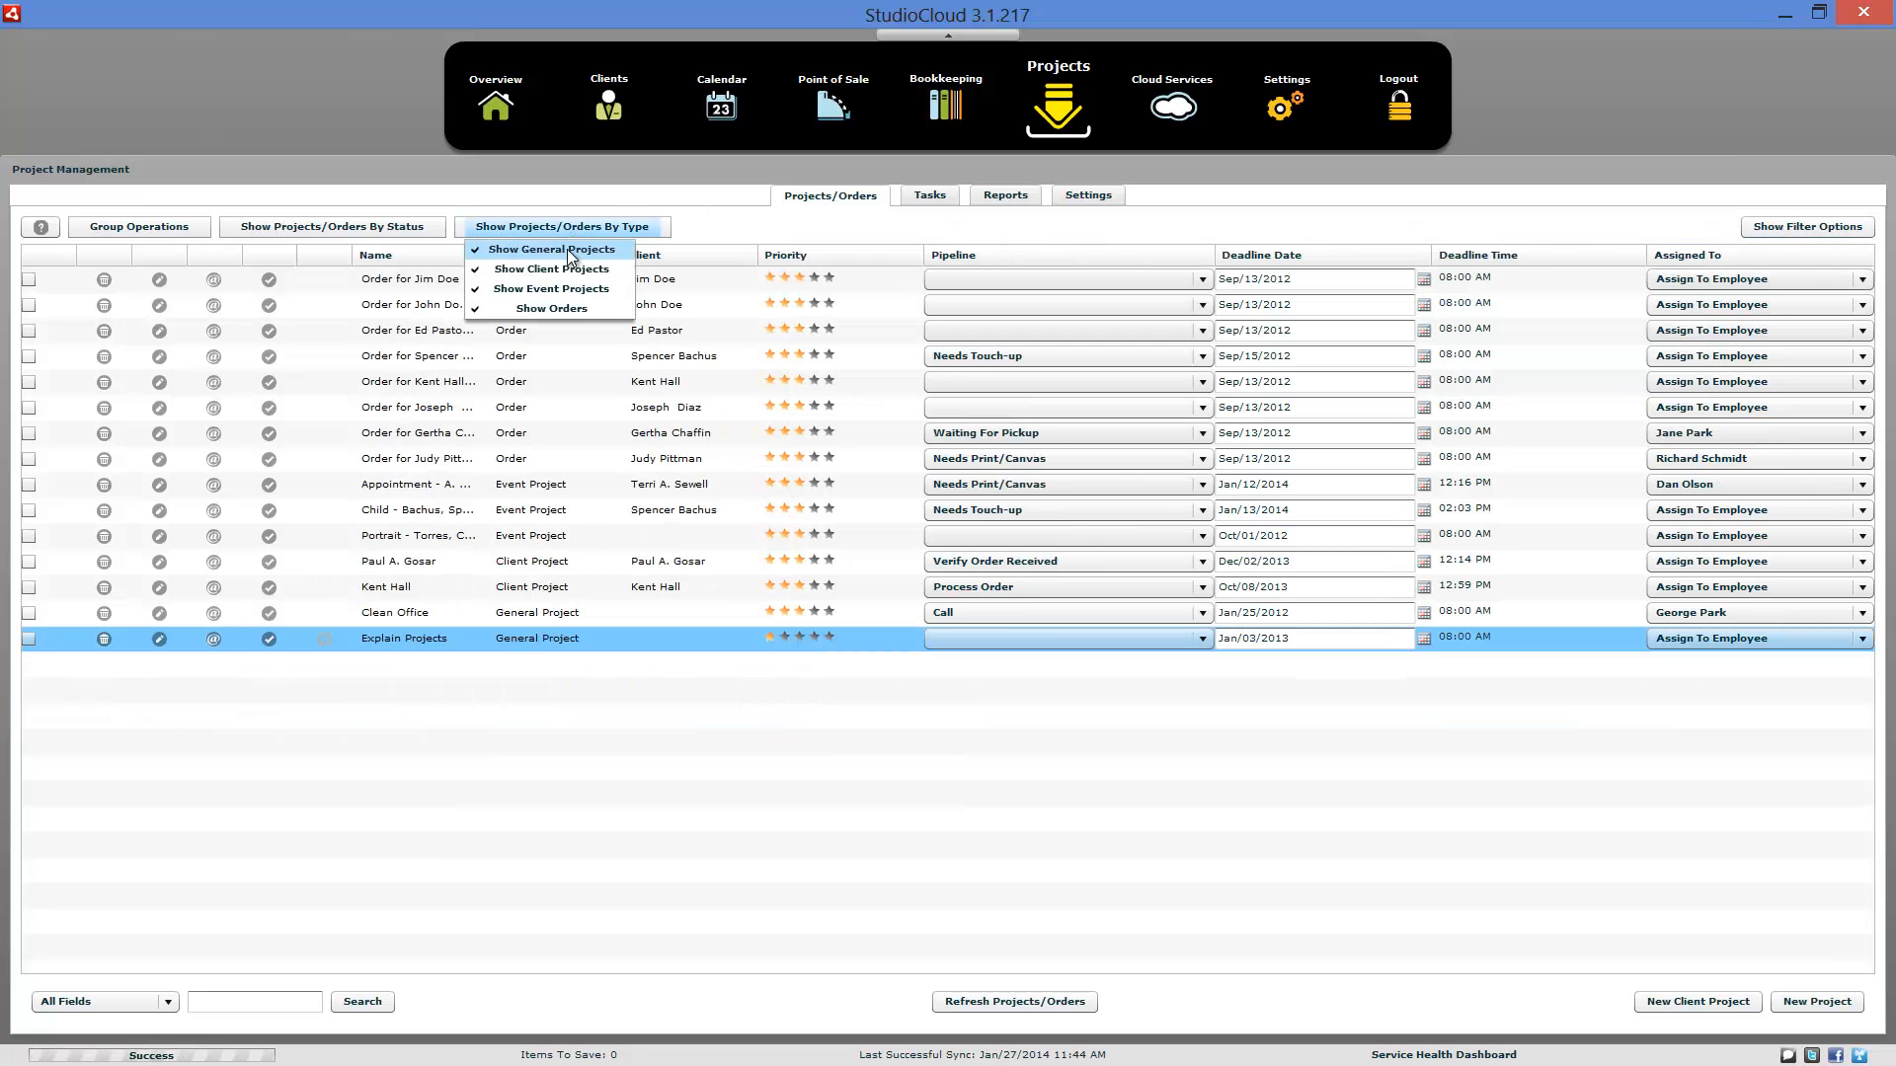
{"action": "left_click", "coordinate": [565, 267]}
{"action": "left_click", "coordinate": [551, 229]}
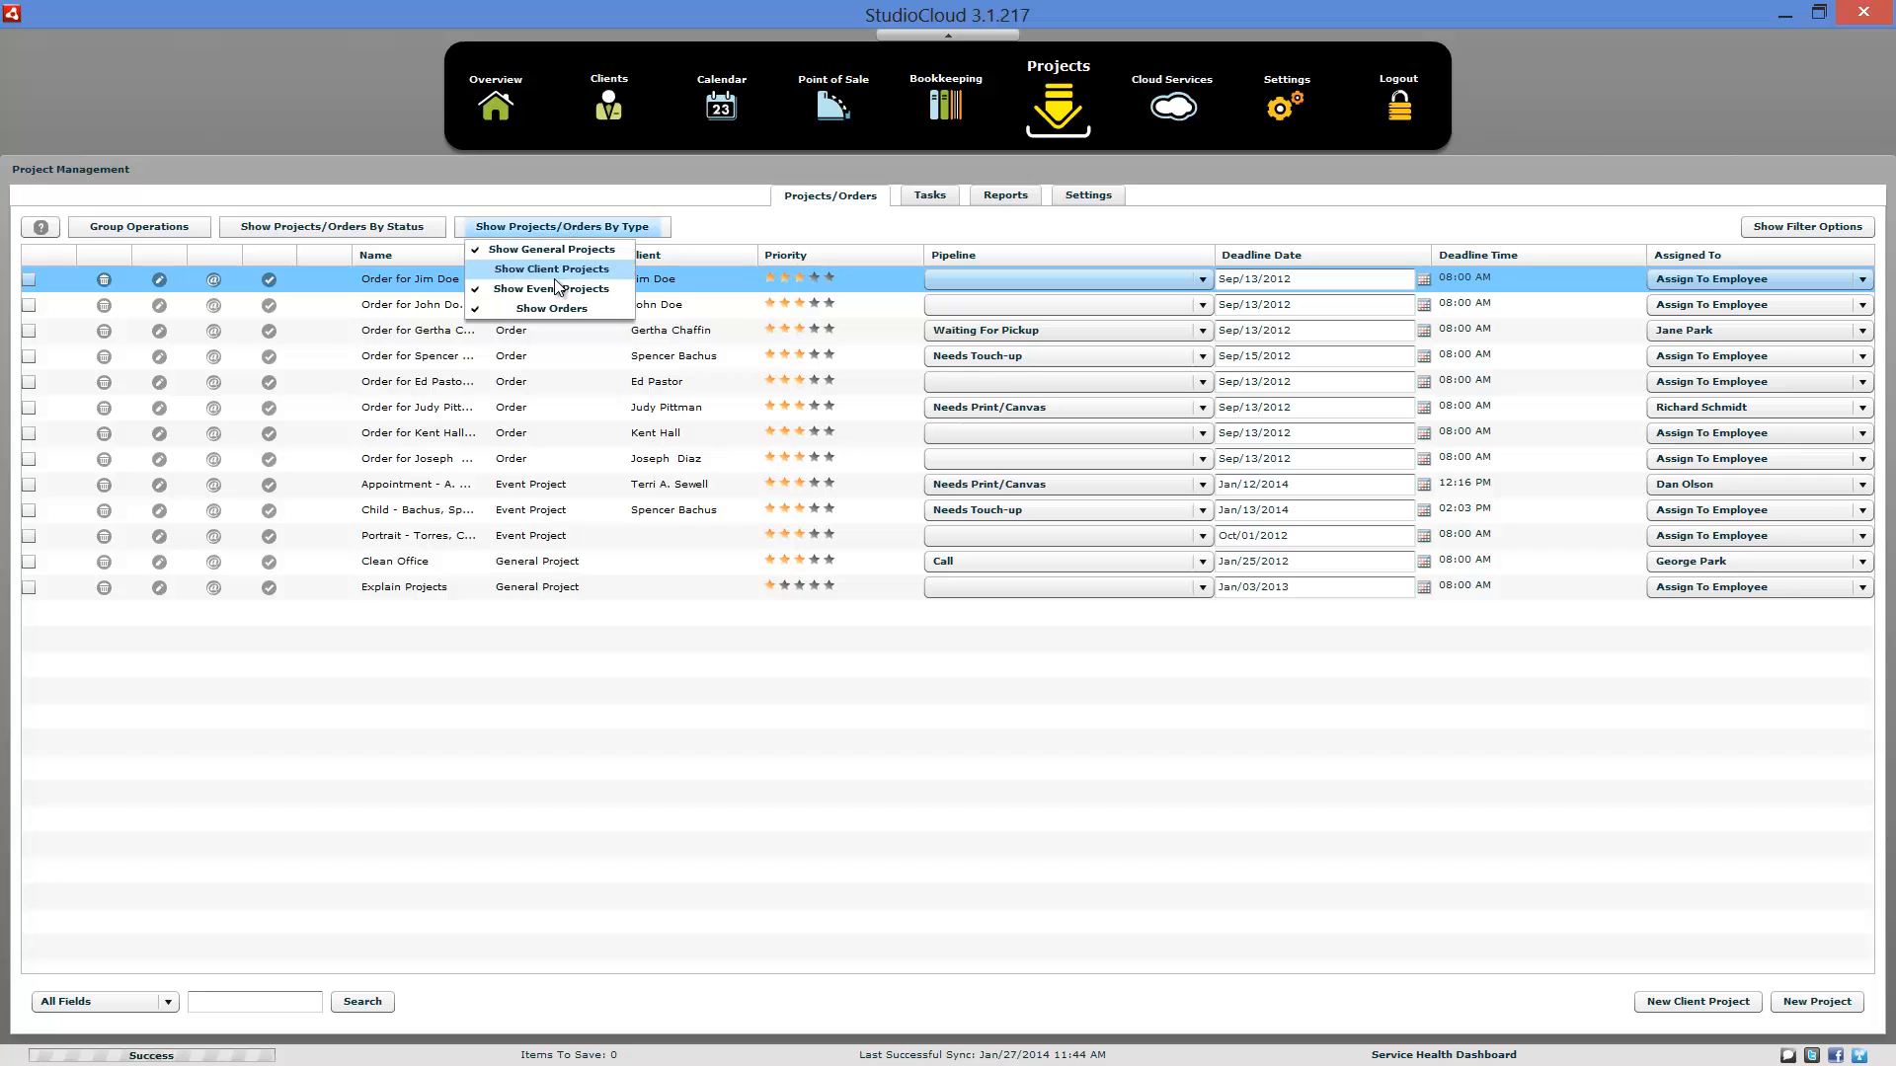
{"action": "left_click", "coordinate": [553, 288]}
{"action": "left_click", "coordinate": [548, 227]}
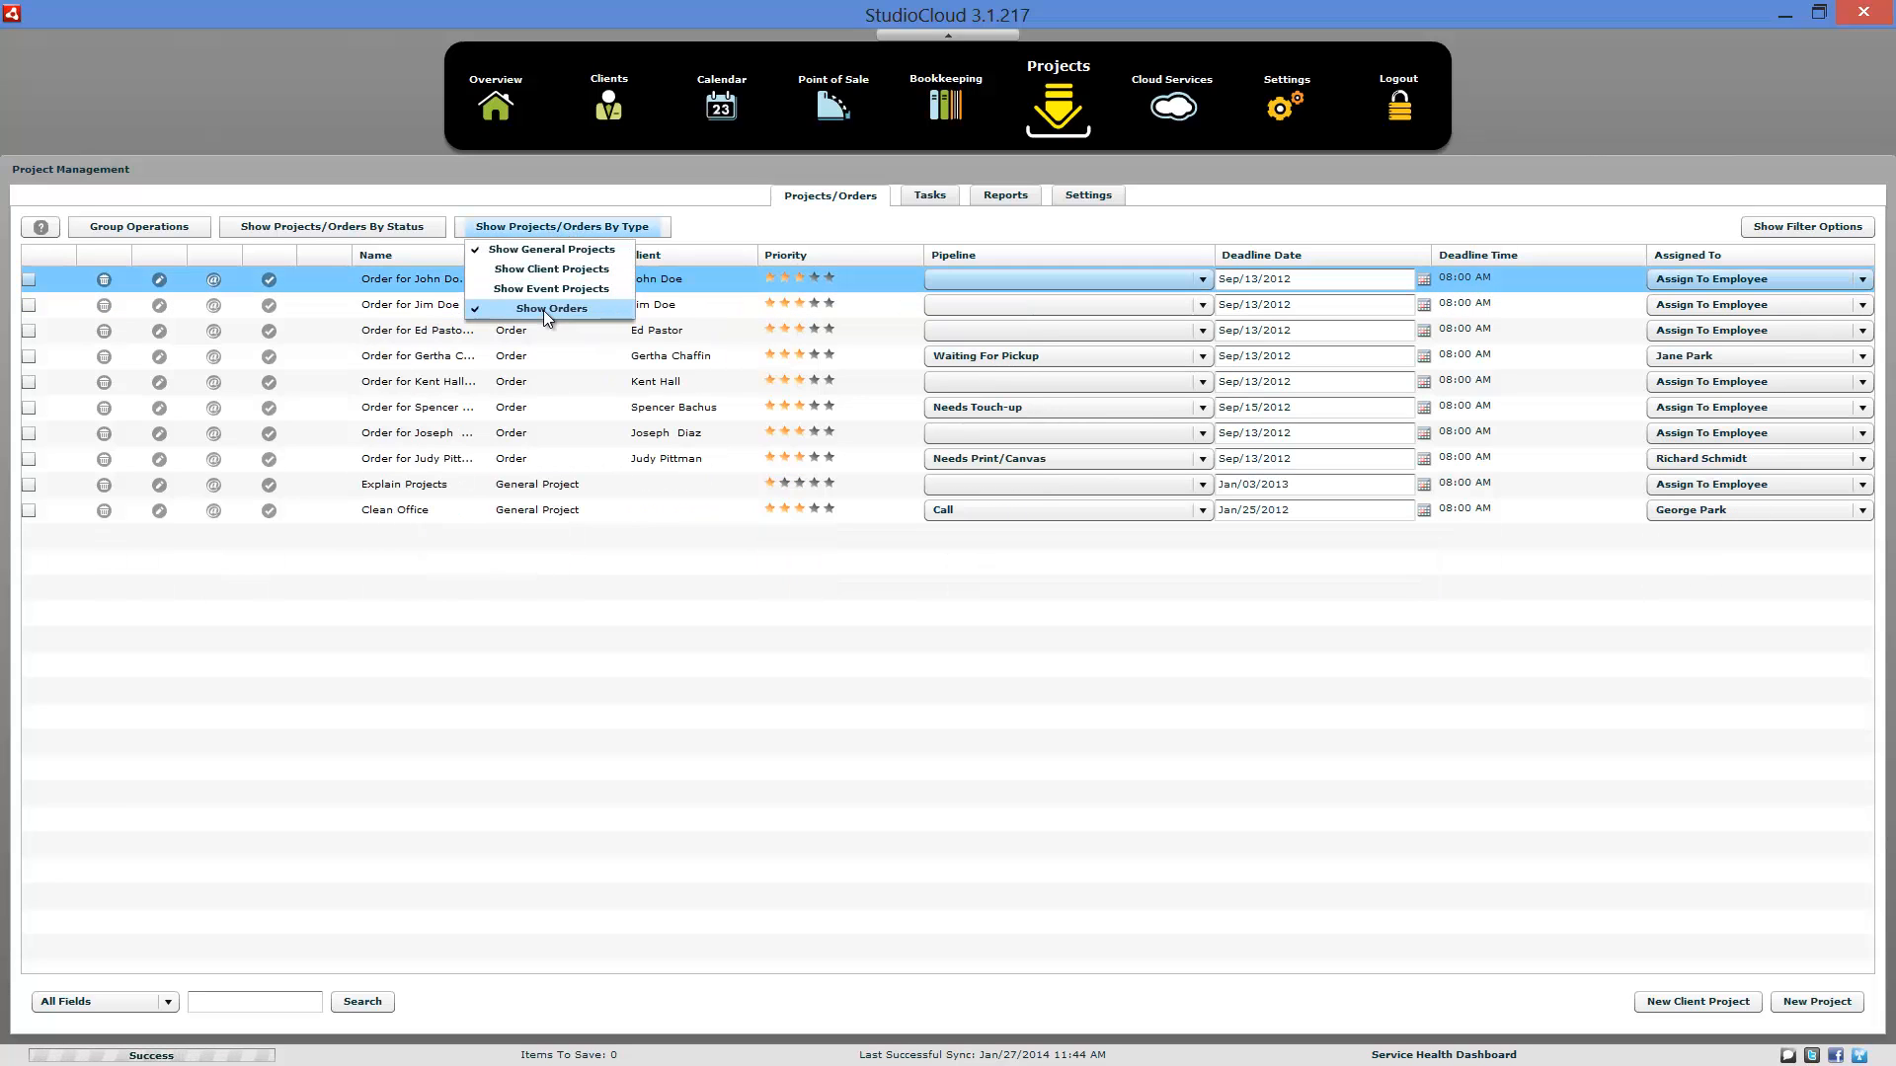
{"action": "left_click", "coordinate": [543, 308]}
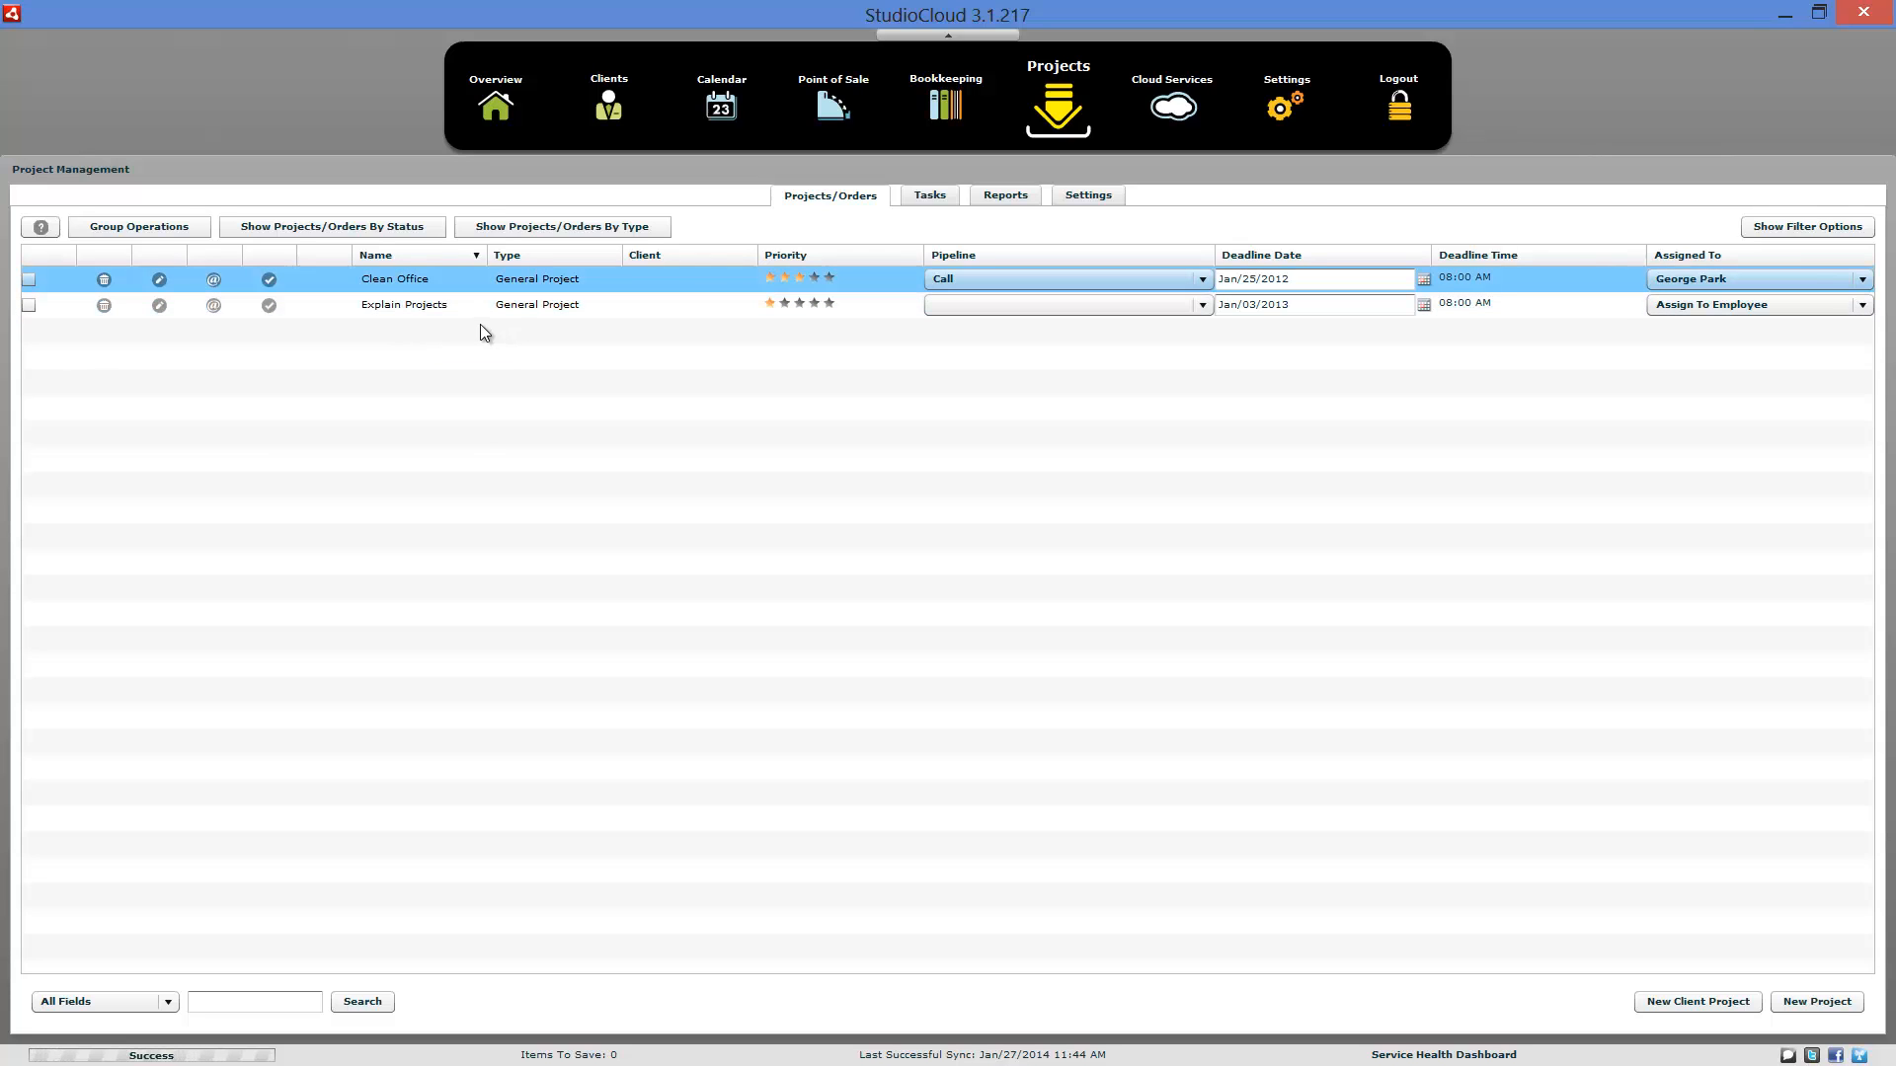
Step: Review the status filter choices and the group operations available for the project list
{"action": "left_click", "coordinate": [390, 227]}
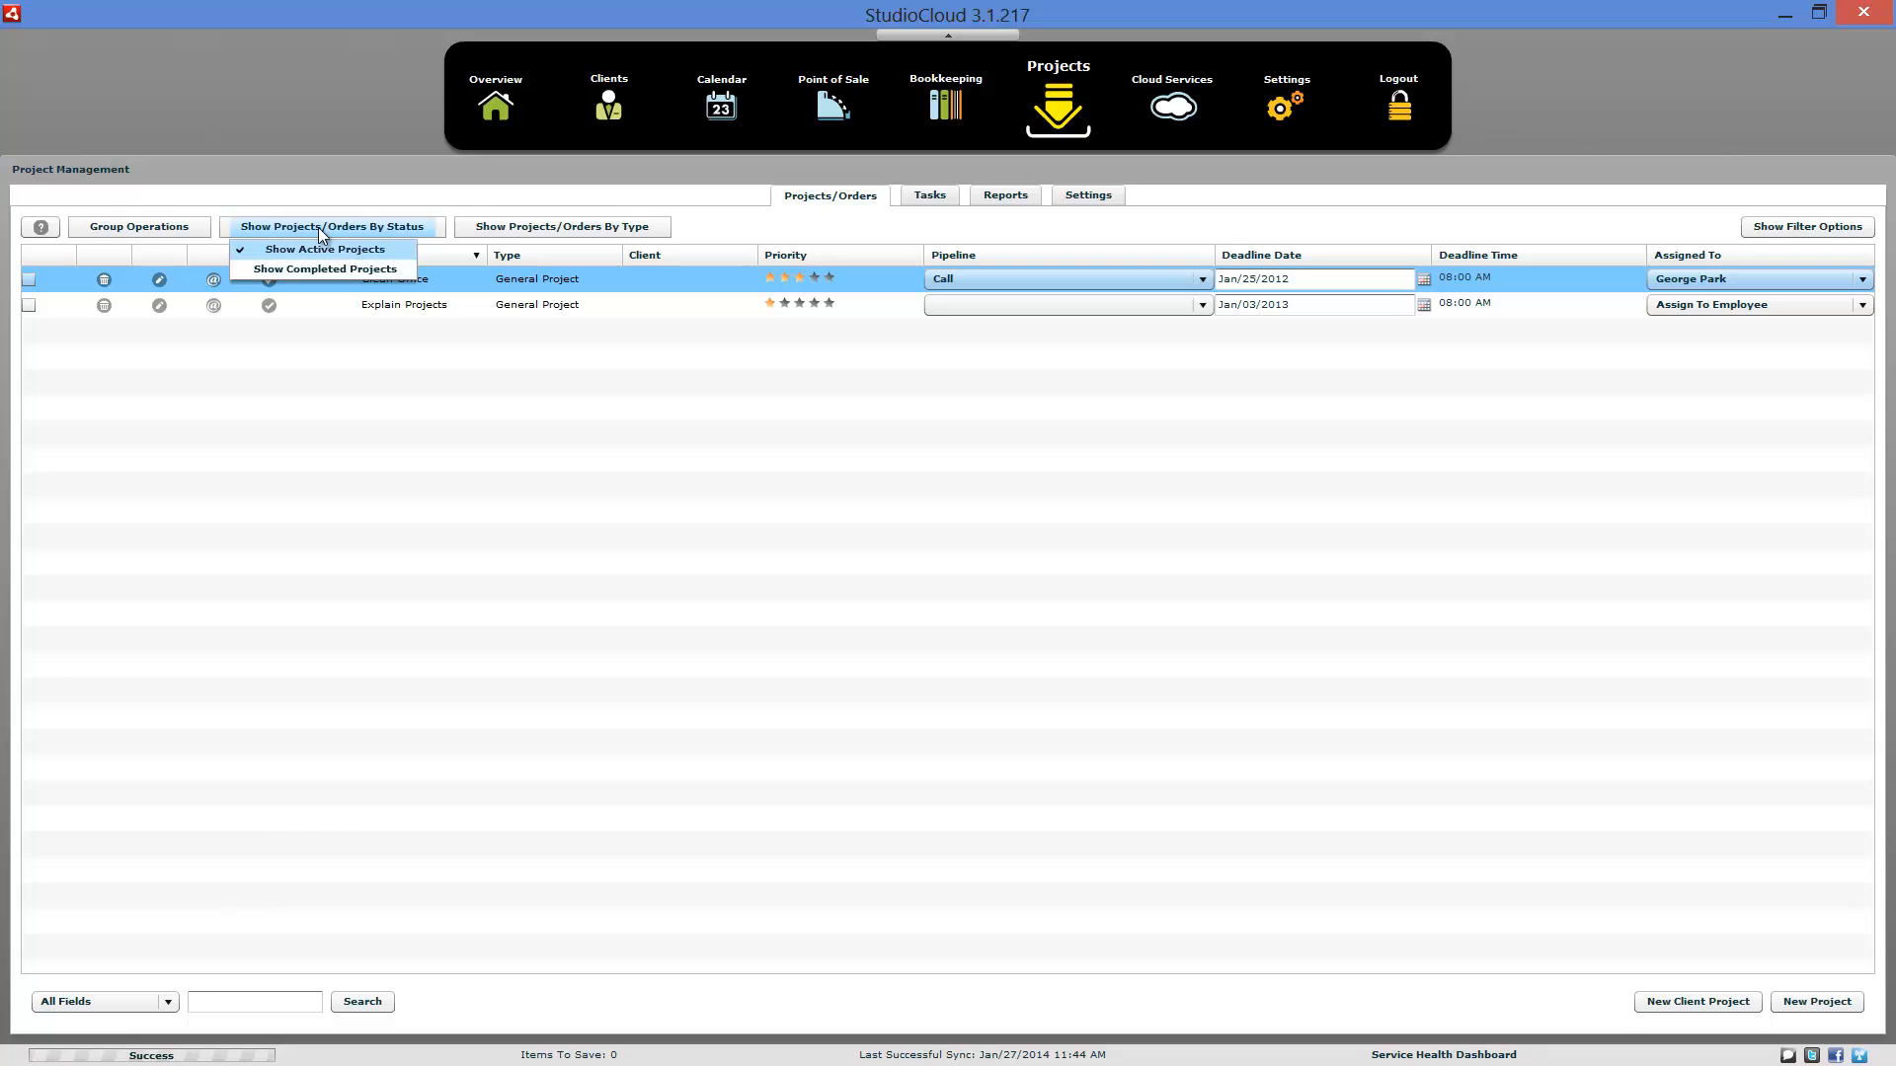
{"action": "left_click", "coordinate": [182, 229]}
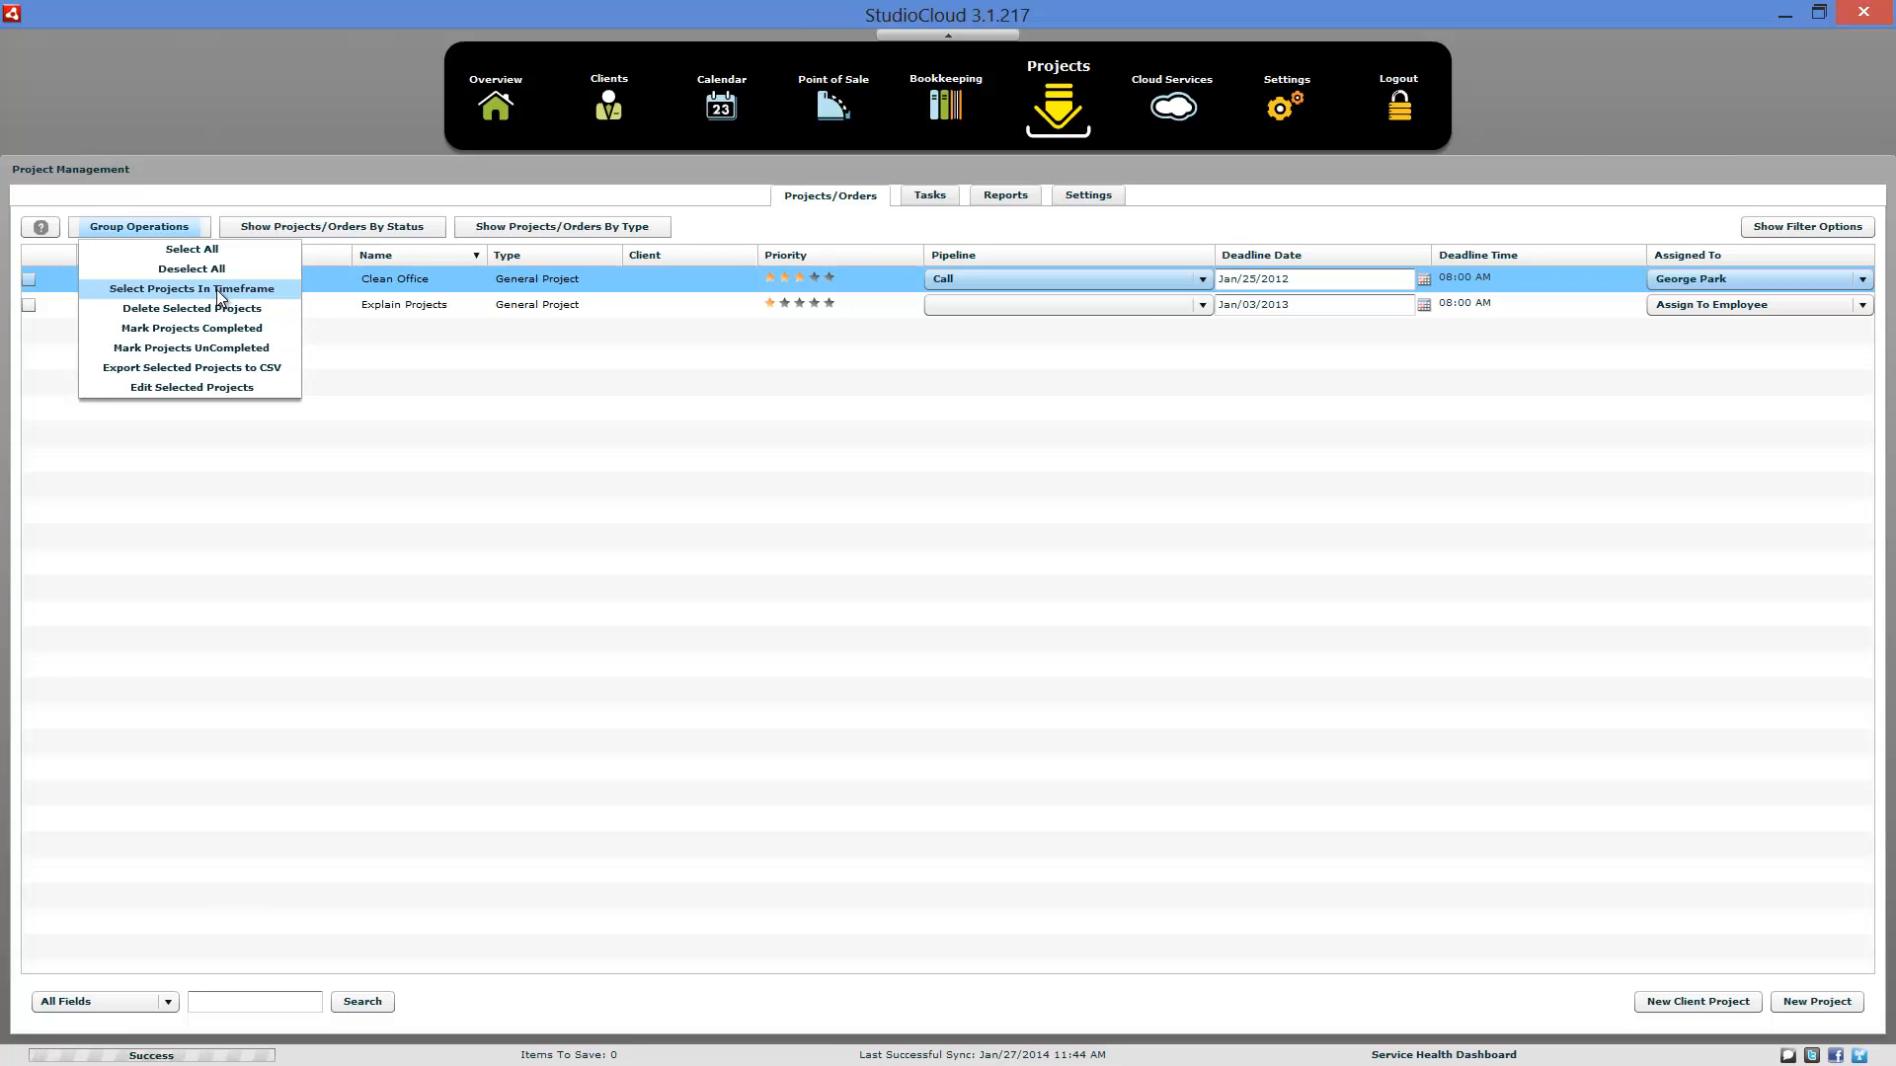
{"action": "left_click", "coordinate": [630, 512]}
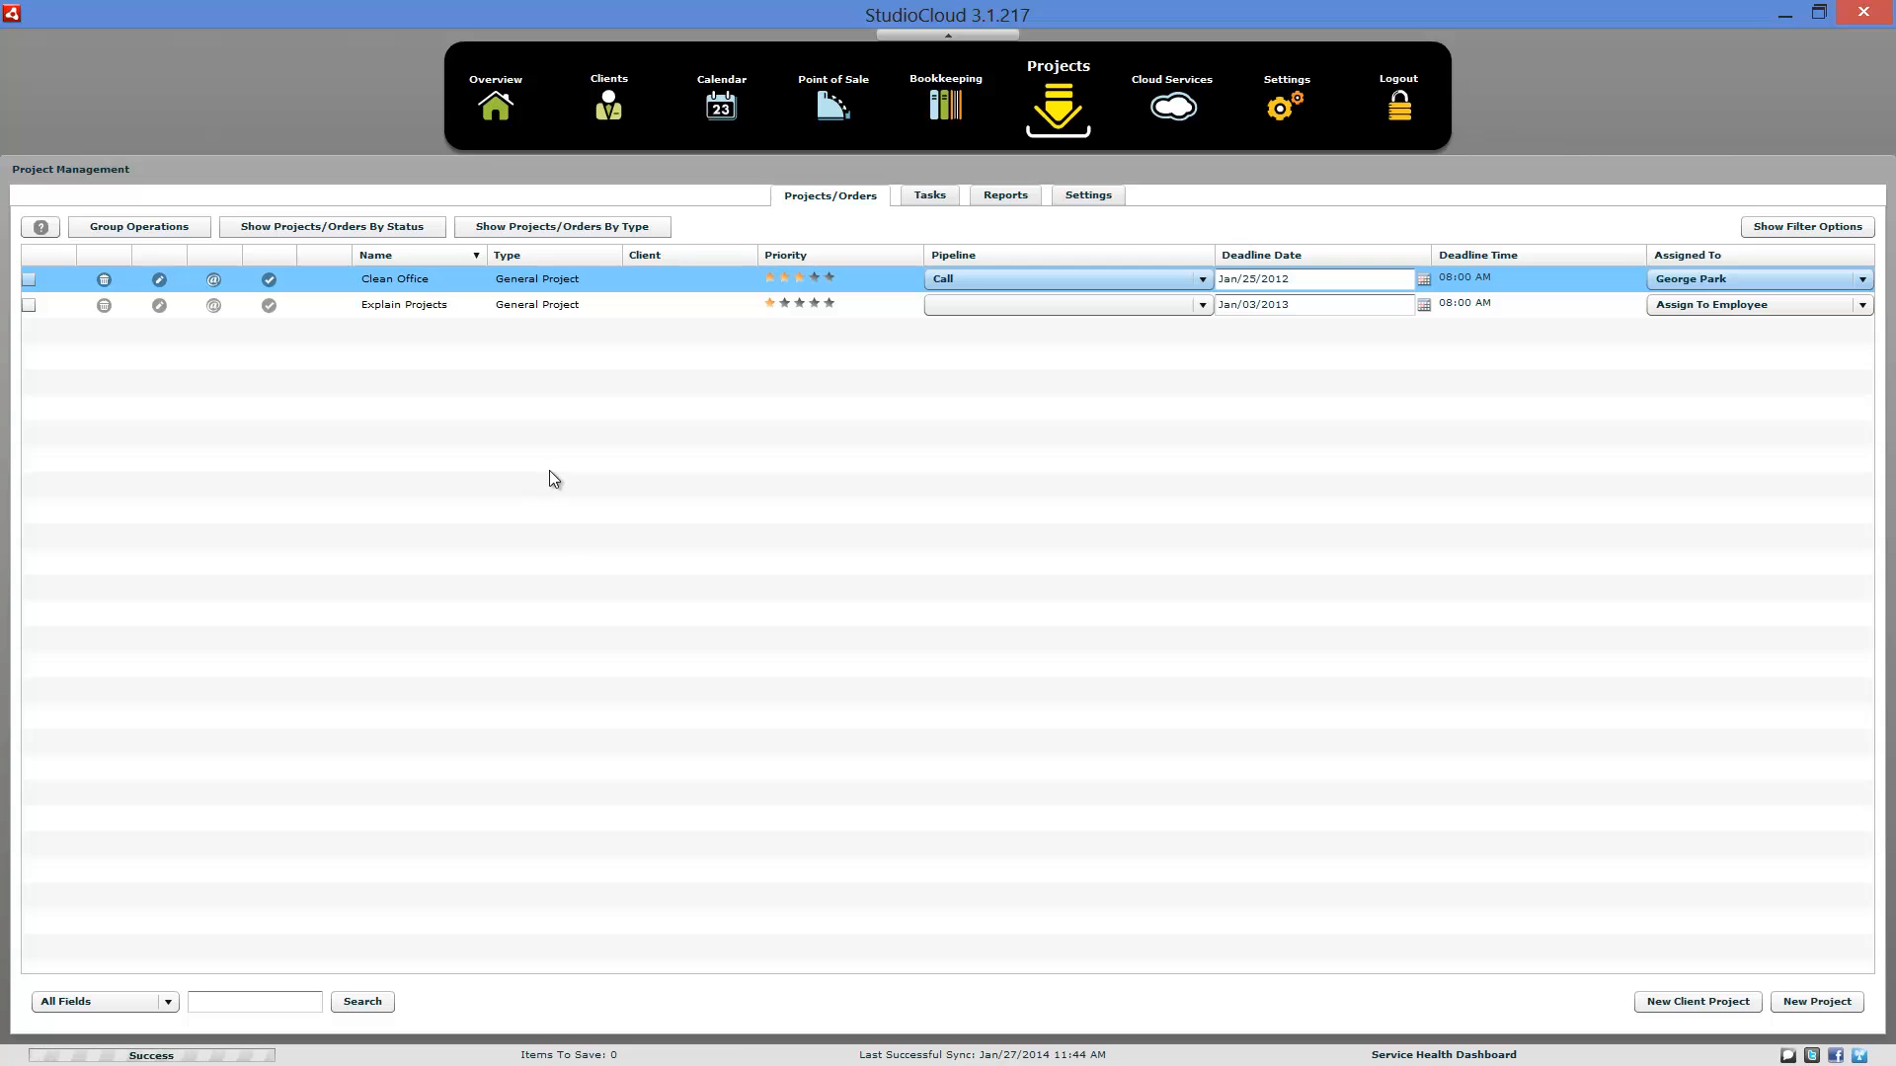
Step: Examine the list of tasks across all projects and compare it with the projects list
{"action": "left_click", "coordinate": [926, 198]}
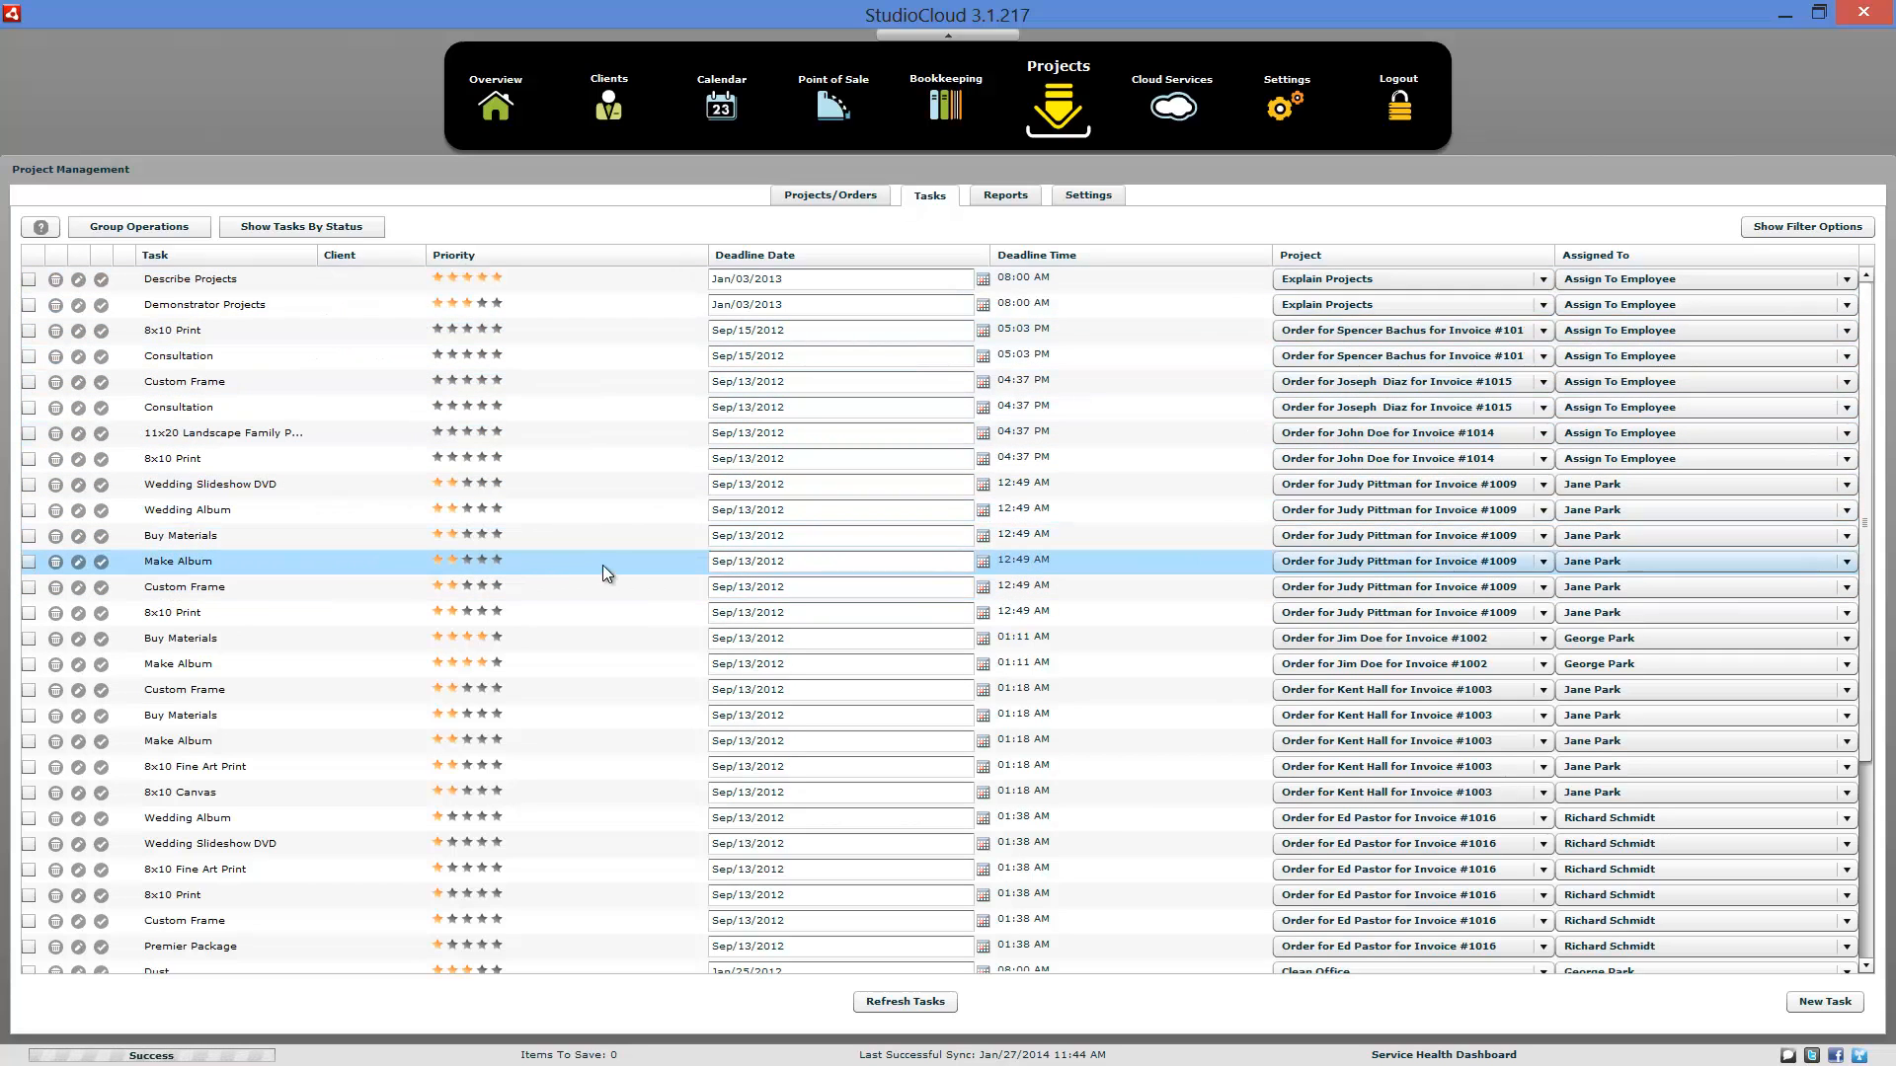
{"action": "left_click", "coordinate": [836, 195]}
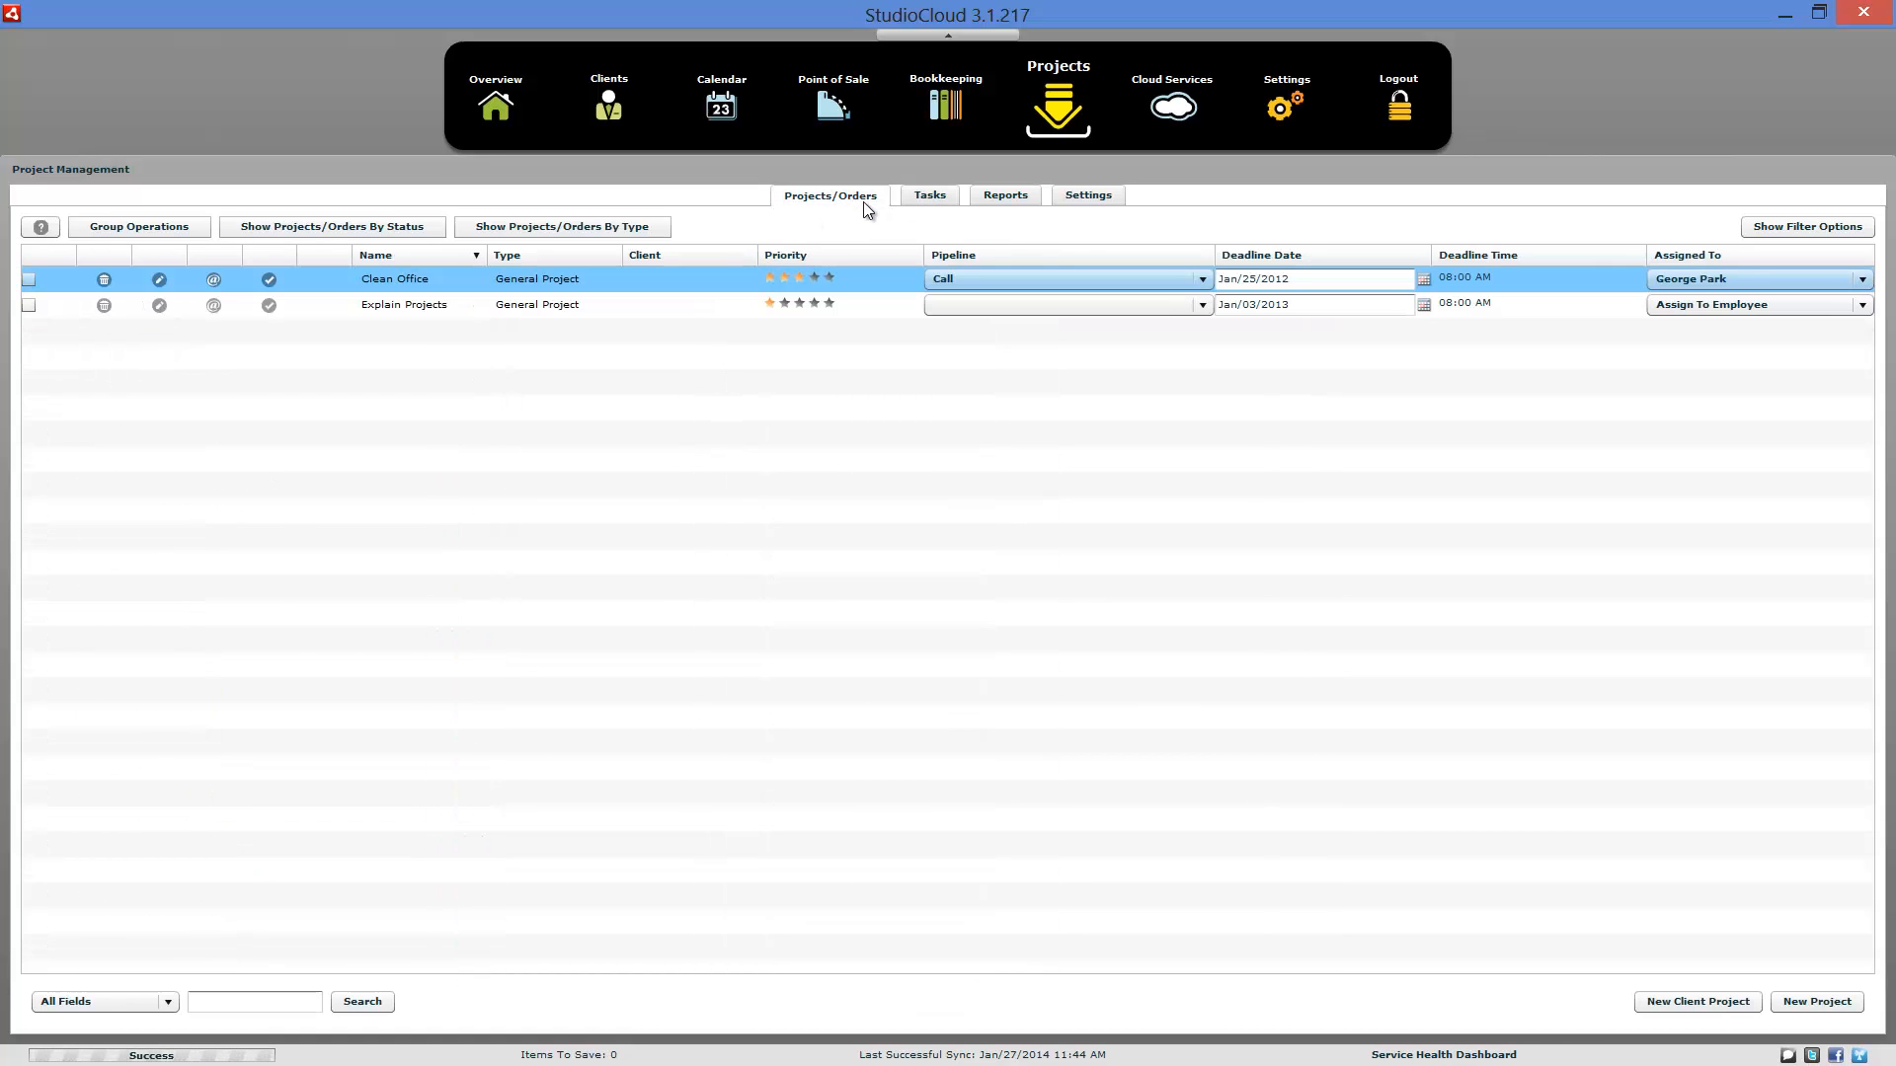
{"action": "left_click", "coordinate": [940, 202]}
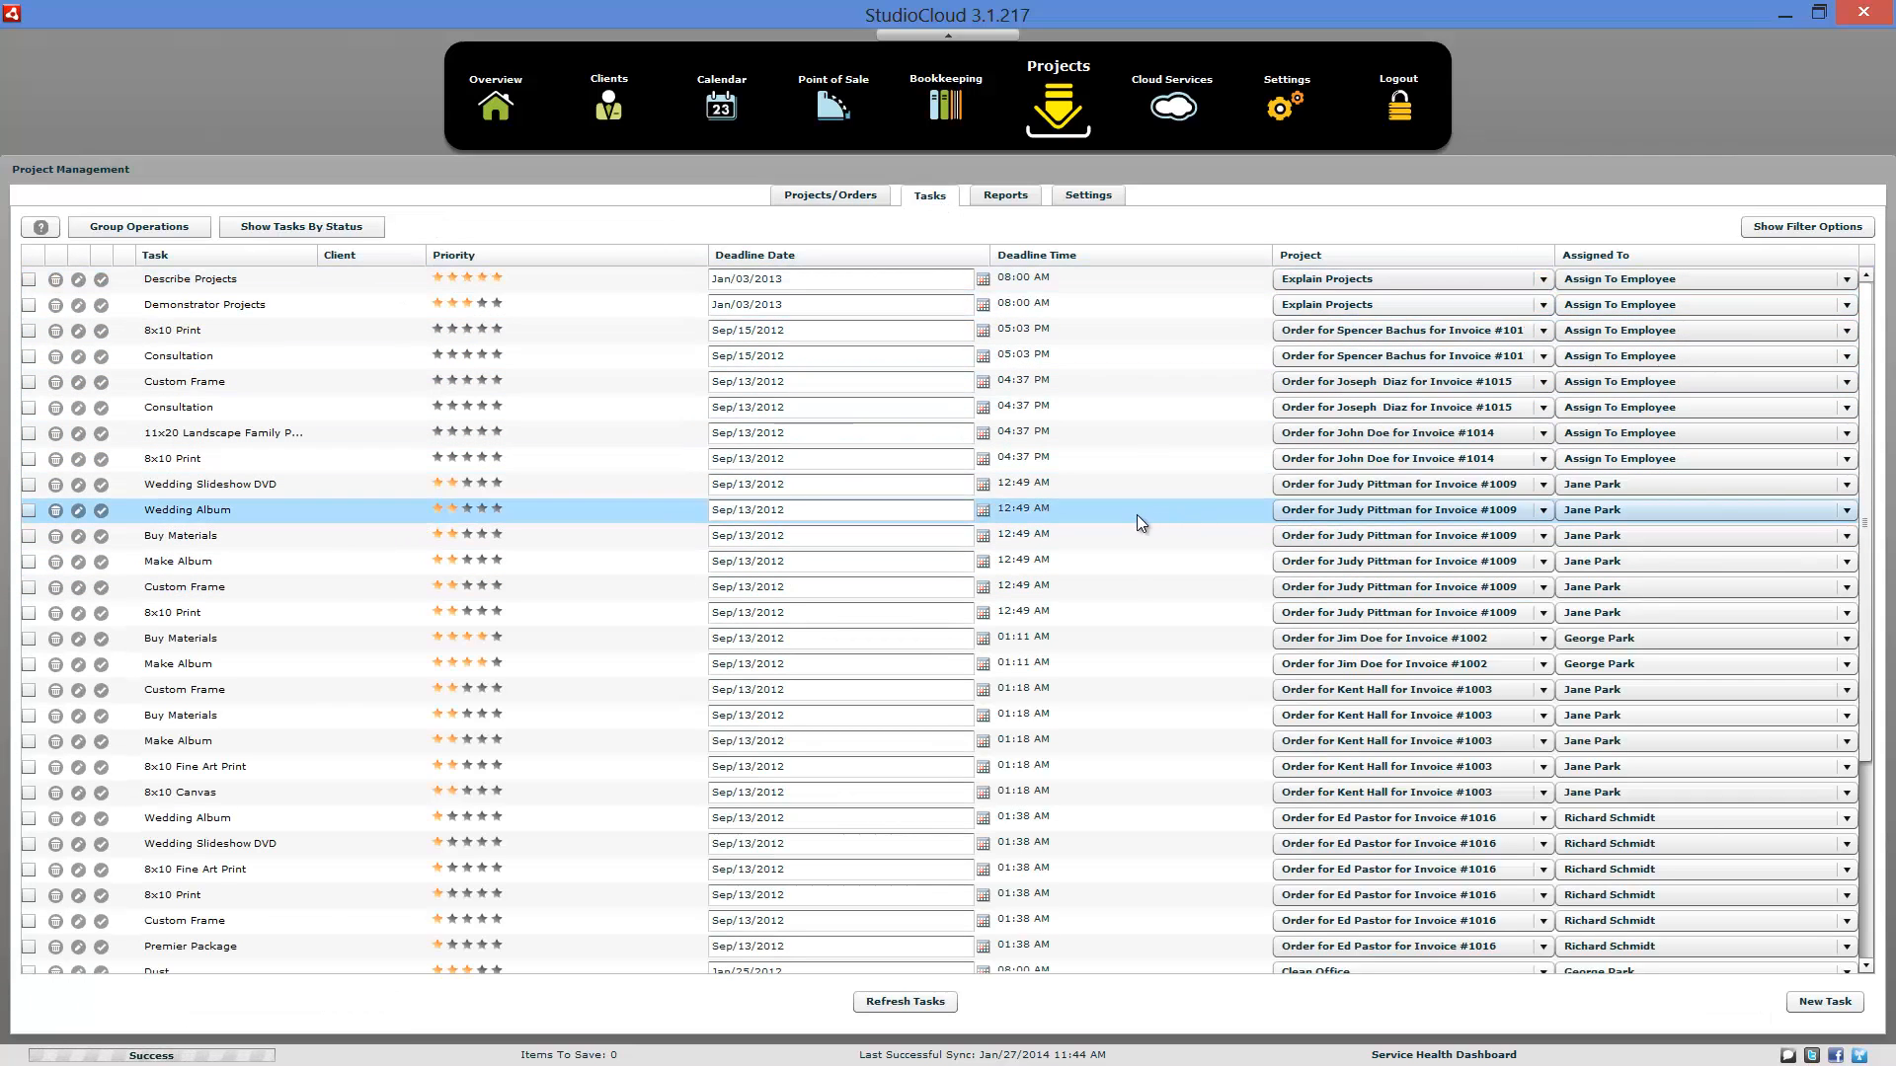
{"action": "left_click", "coordinate": [863, 197]}
Step: Examine the project alert types in the project management alert settings and close them without saving
{"action": "left_click", "coordinate": [1086, 202]}
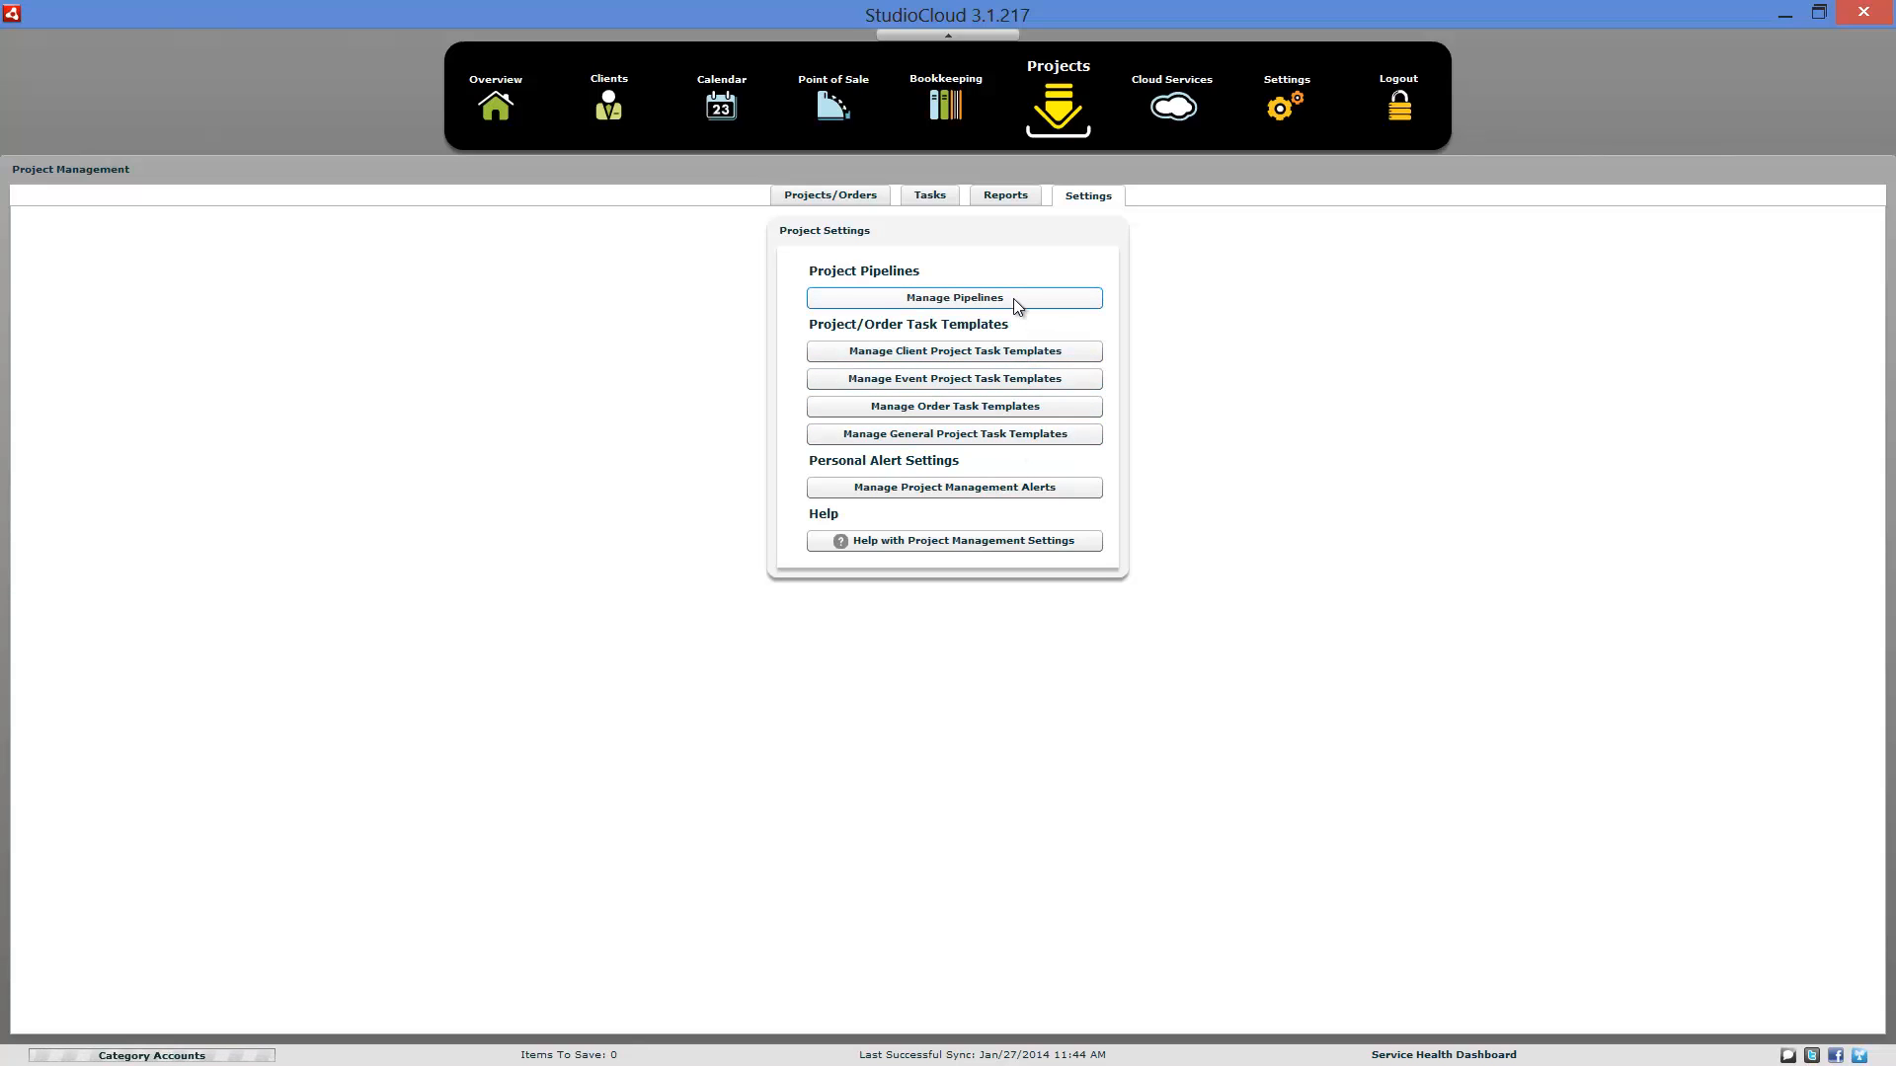
{"action": "left_click", "coordinate": [1017, 488]}
{"action": "left_click", "coordinate": [987, 458]}
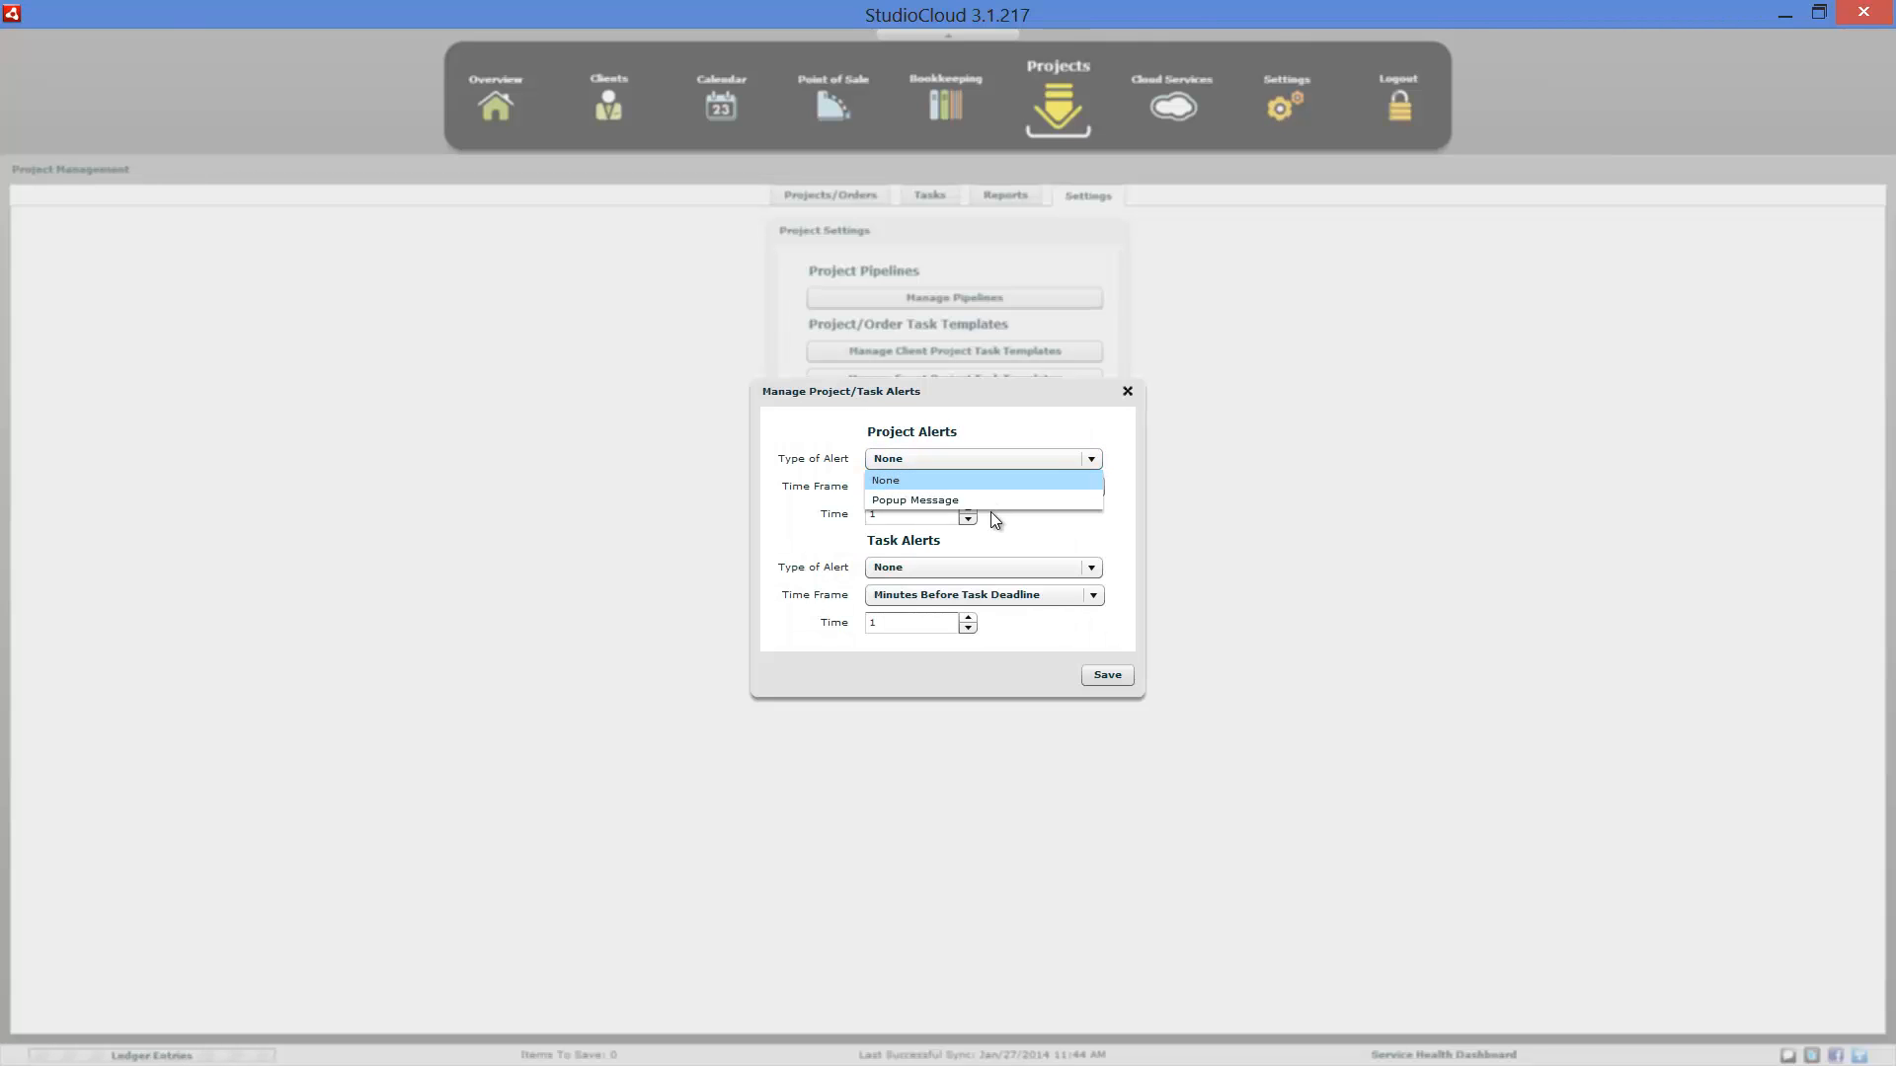
{"action": "left_click", "coordinate": [990, 428]}
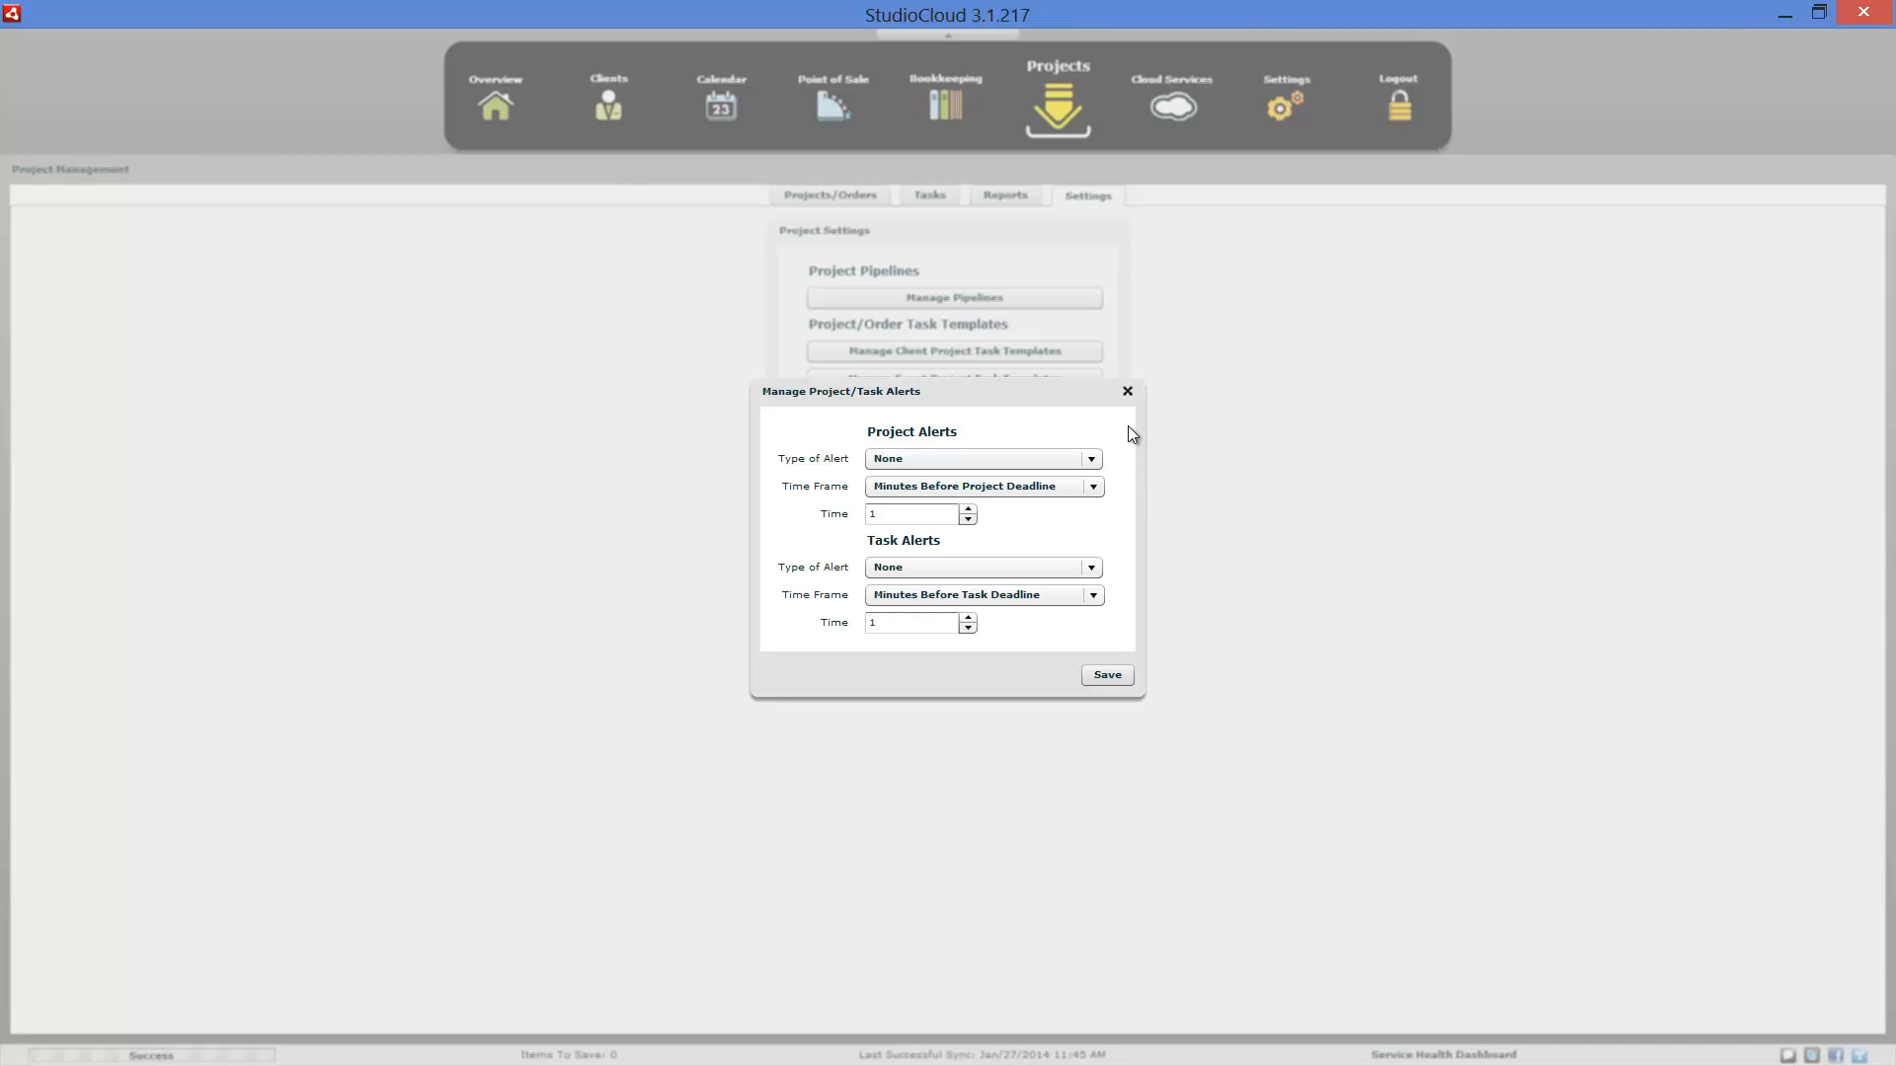
{"action": "left_click", "coordinate": [1126, 392]}
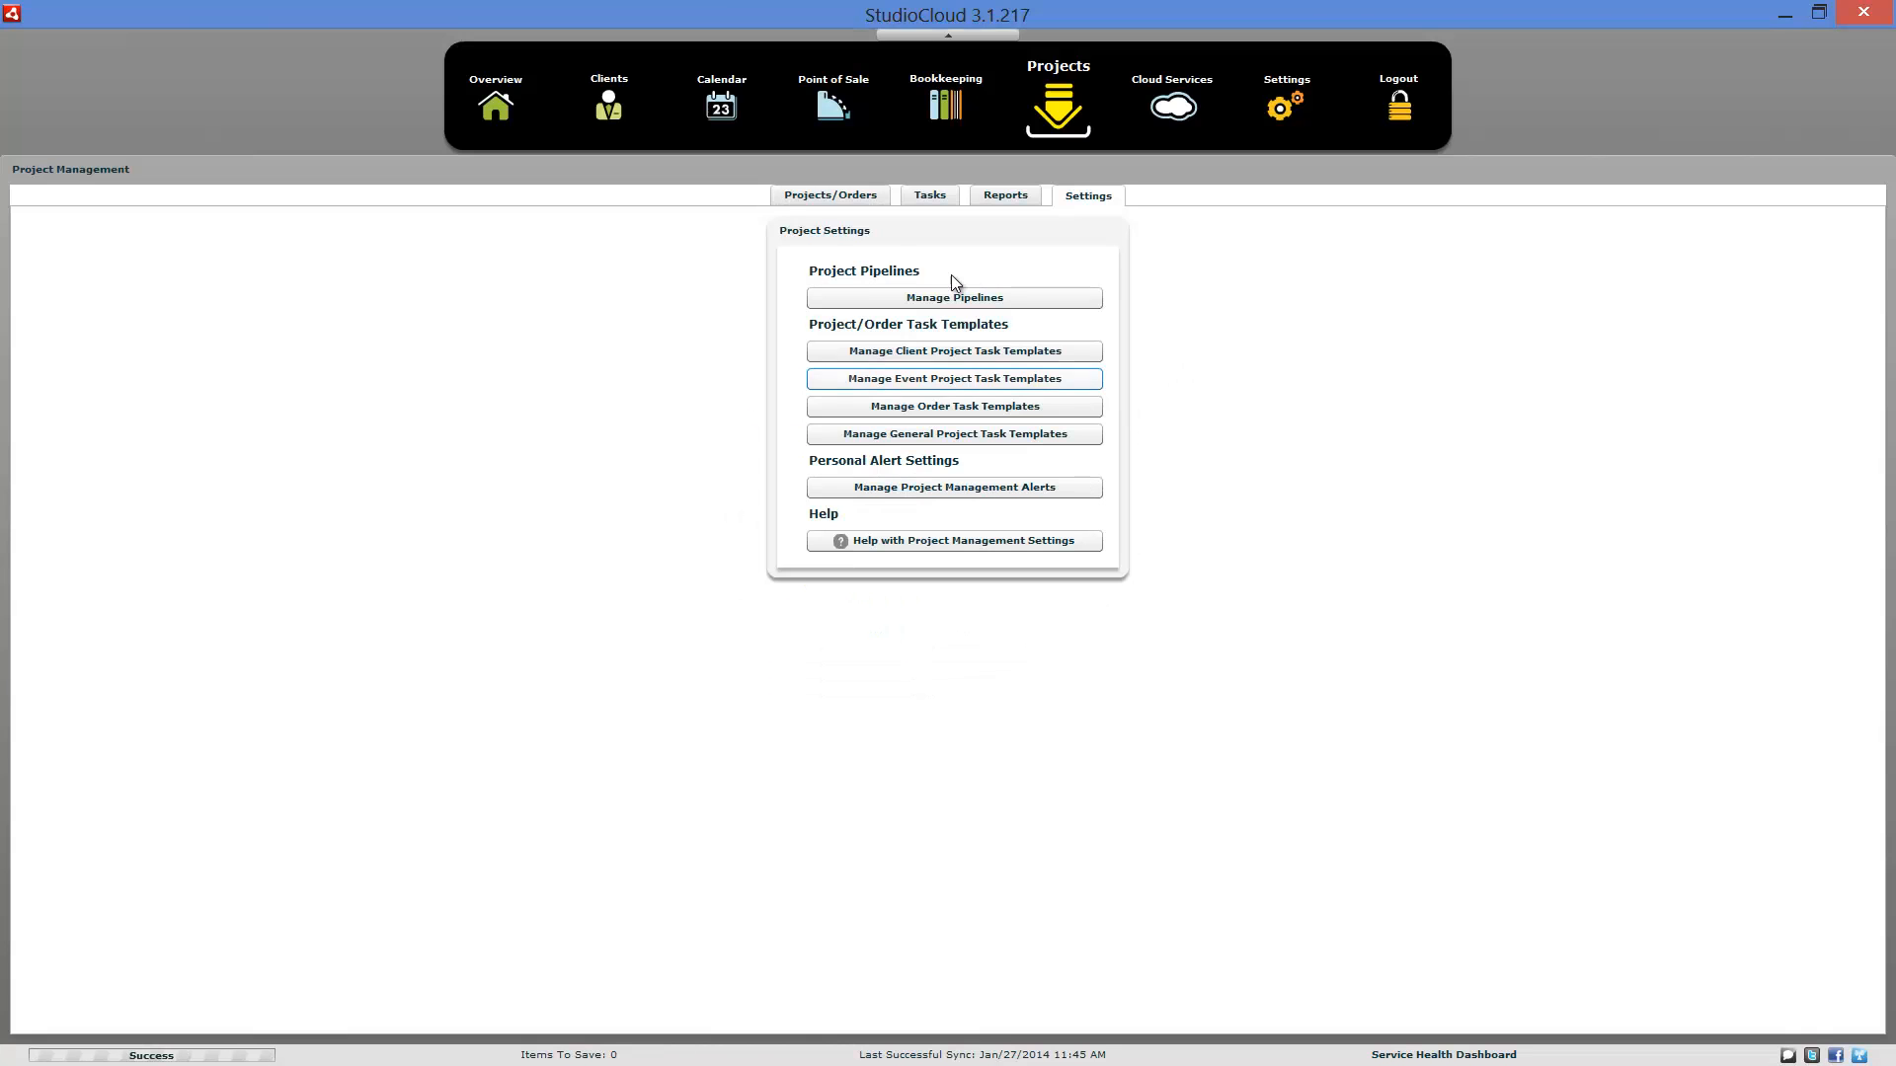
Step: Return to the projects list and start a new general project named Test Project
{"action": "left_click", "coordinate": [803, 199]}
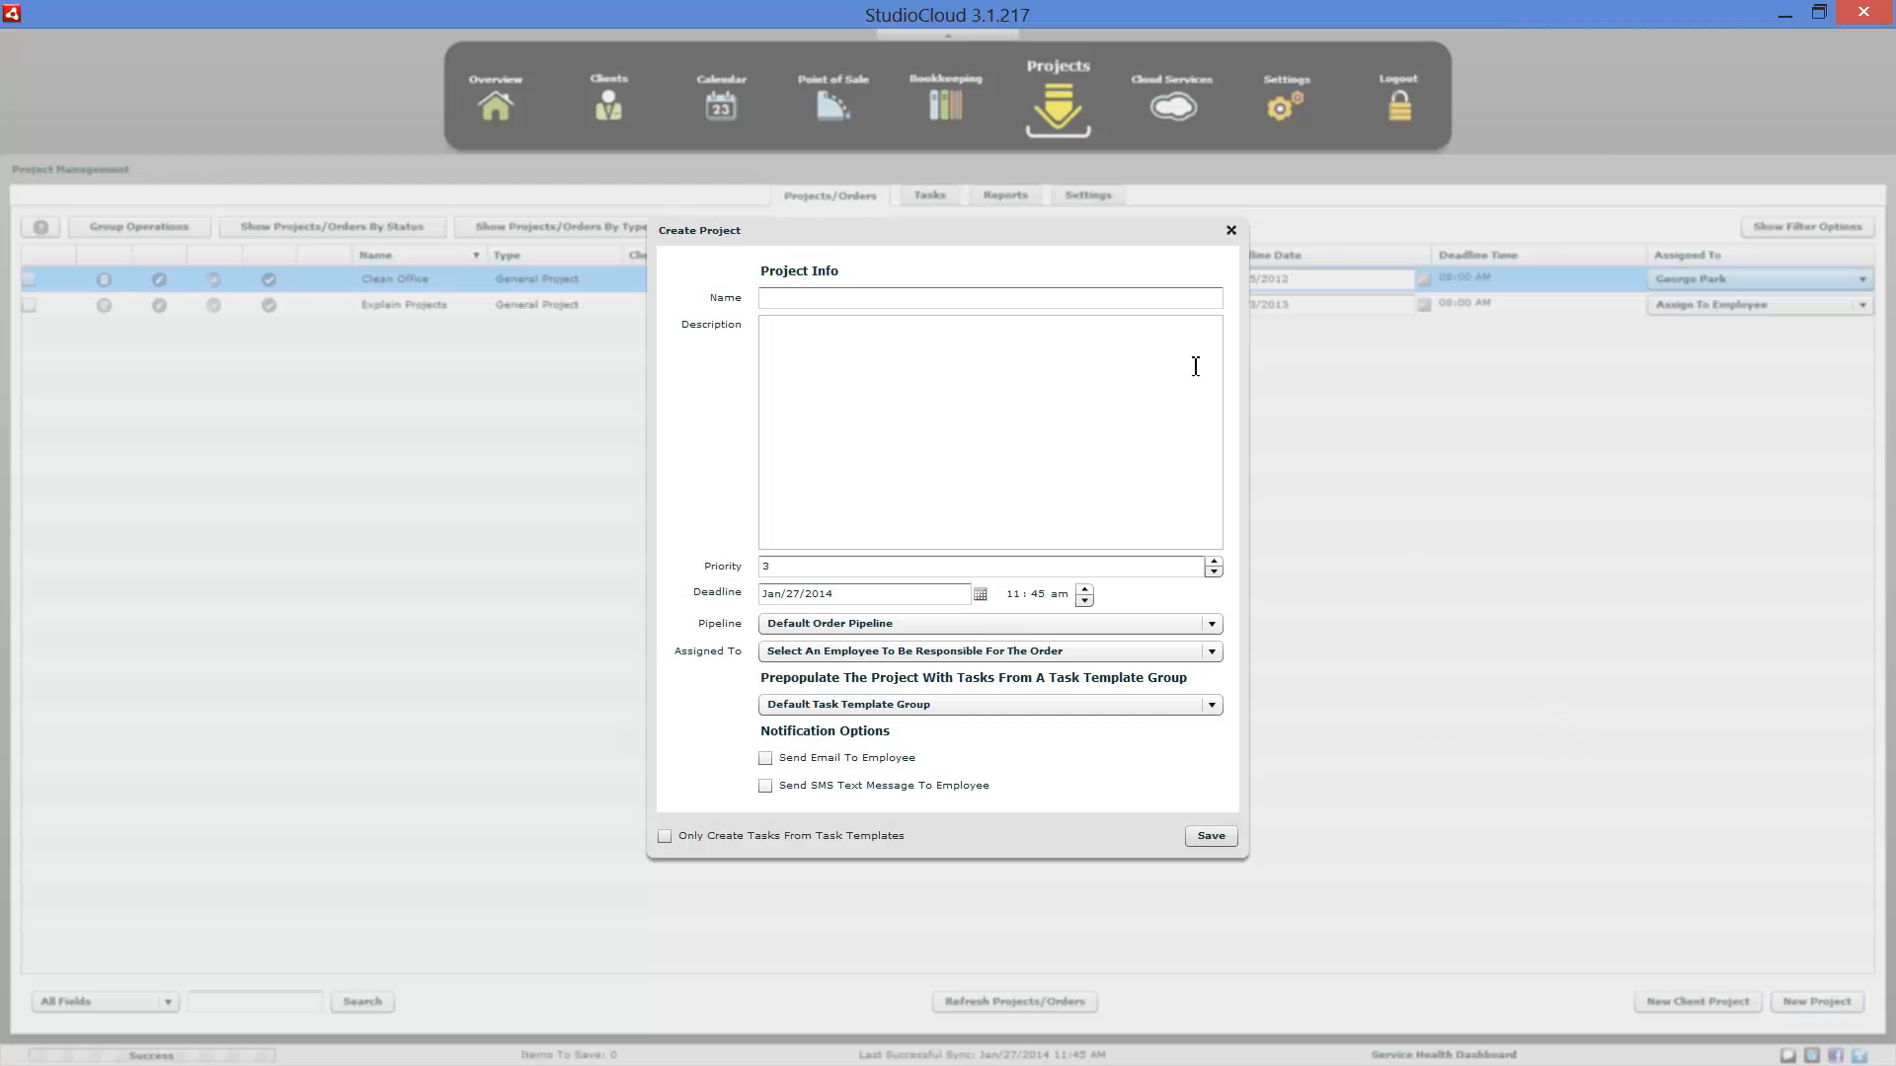
{"action": "left_click", "coordinate": [1146, 299]}
{"action": "type", "text": "Test Project"}
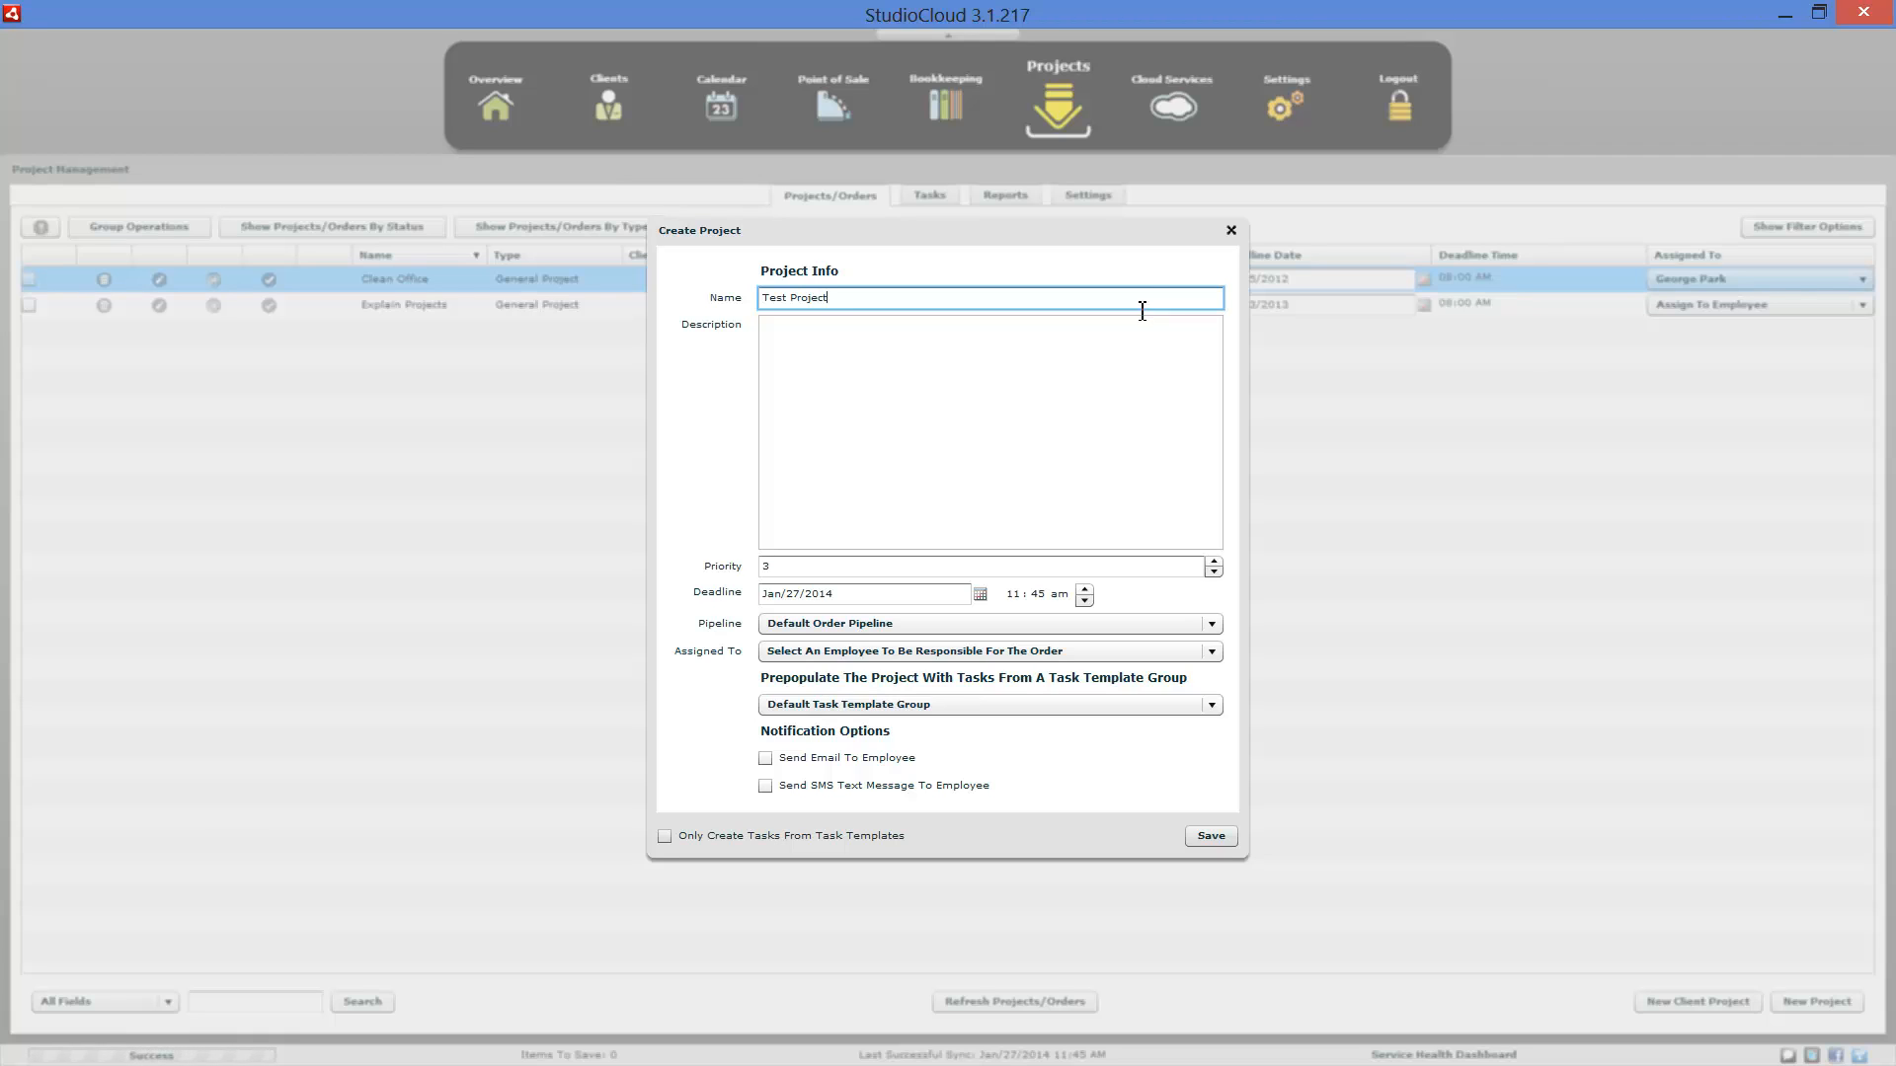
{"action": "left_click", "coordinate": [1049, 334]}
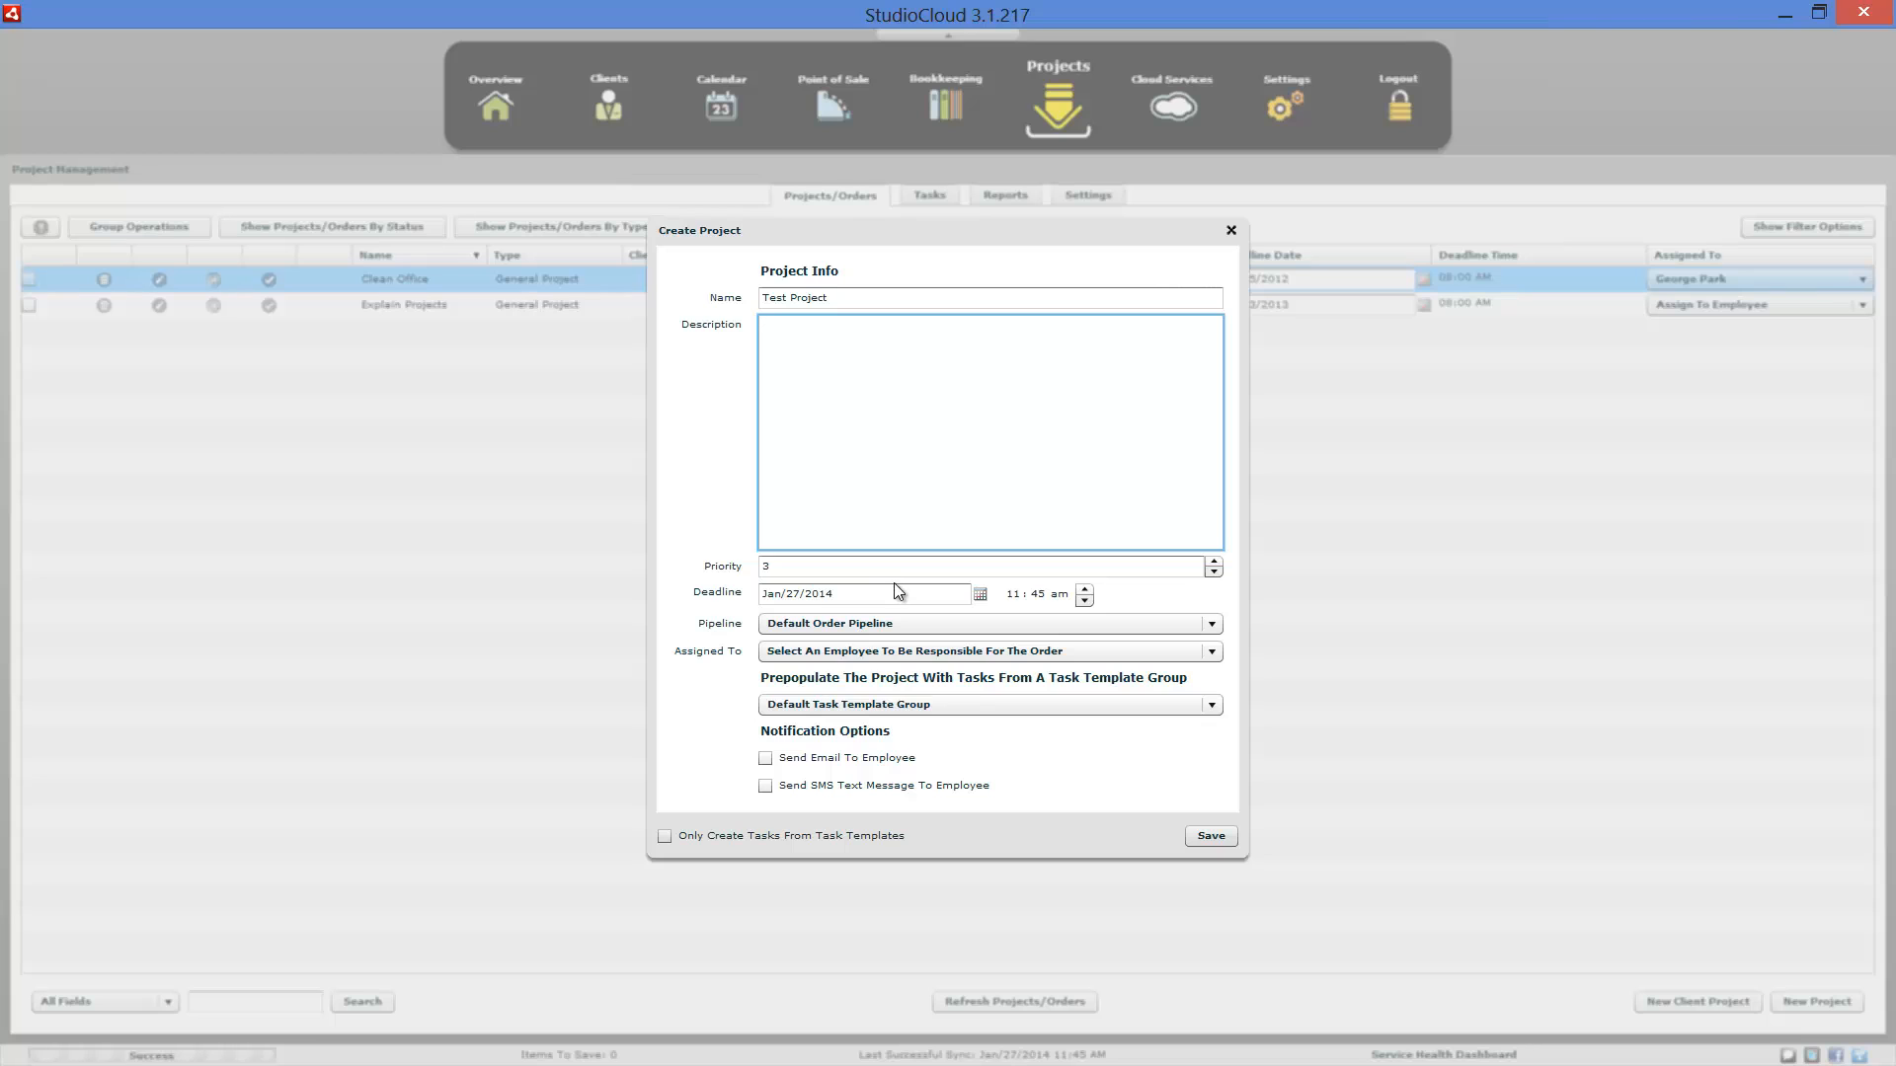
Step: Assign the new project to the first employee in the list of responsible employees
{"action": "left_click", "coordinate": [891, 652]}
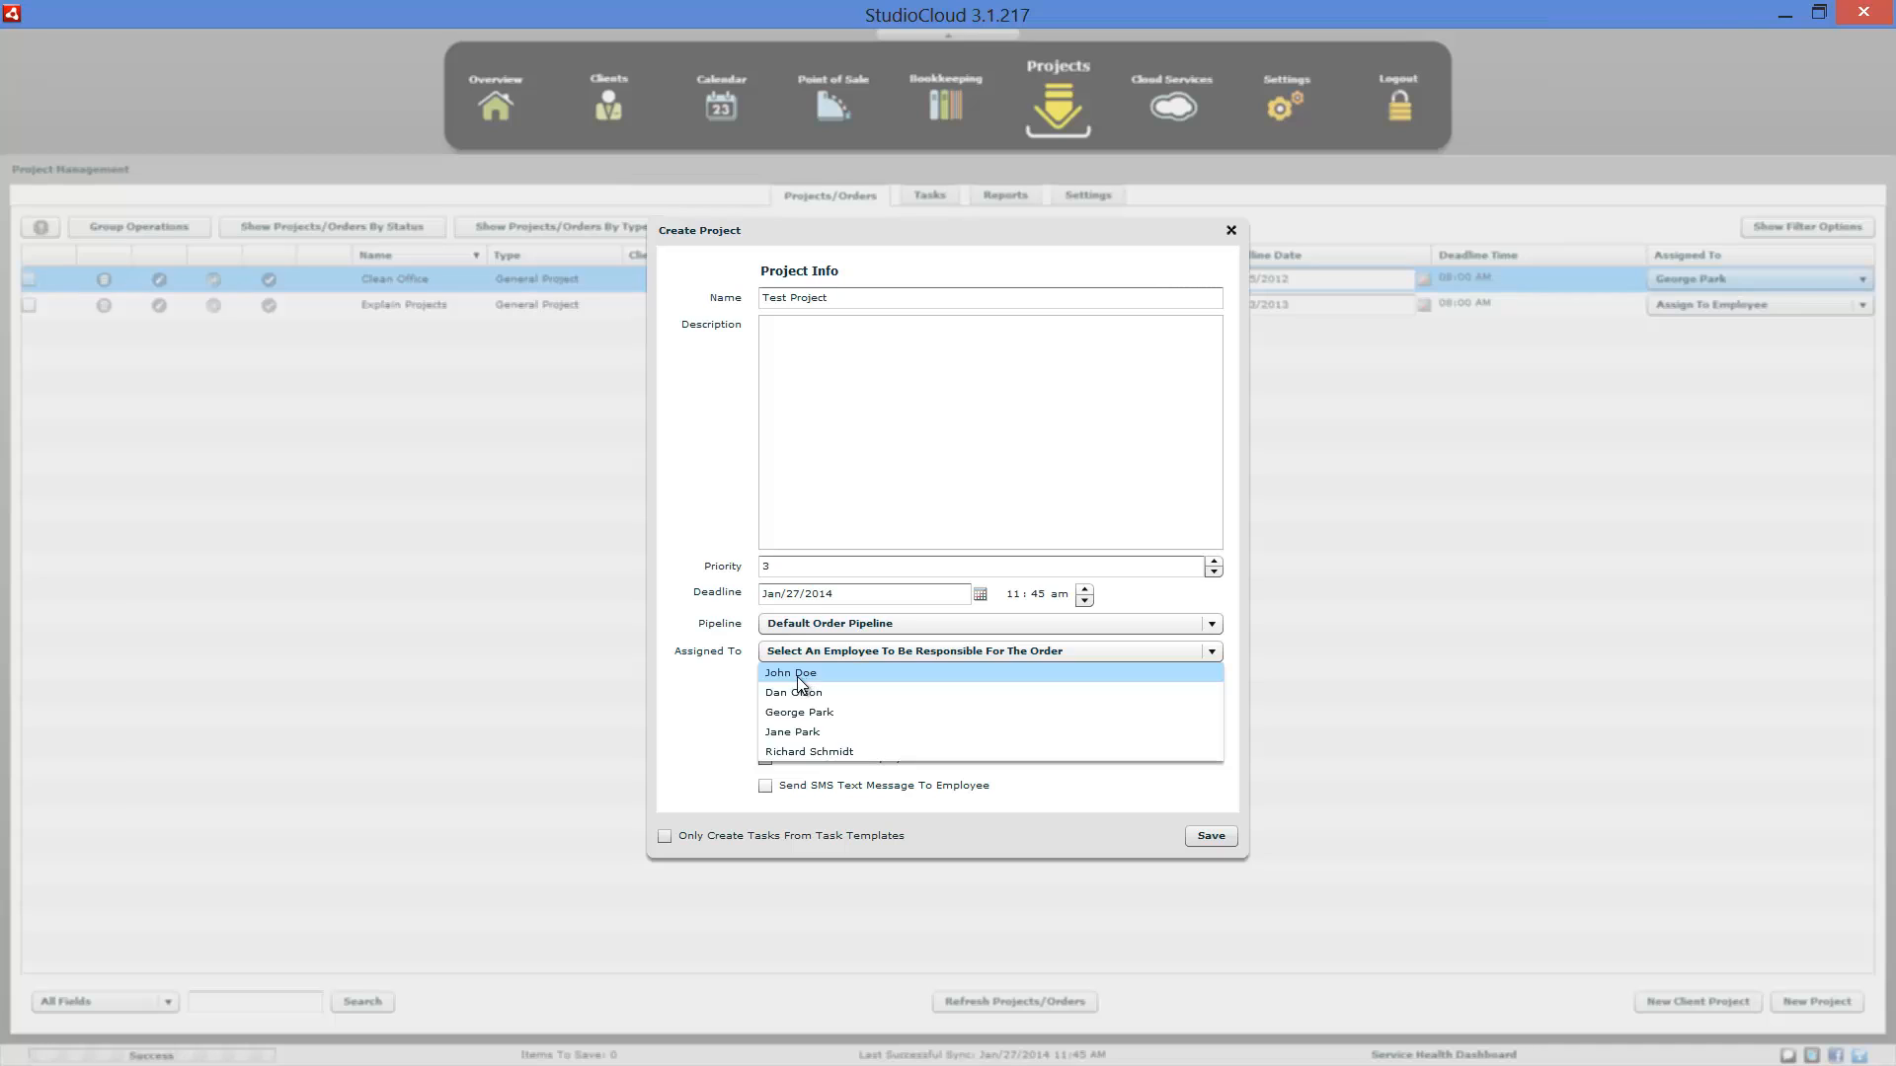
{"action": "left_click", "coordinate": [736, 674]}
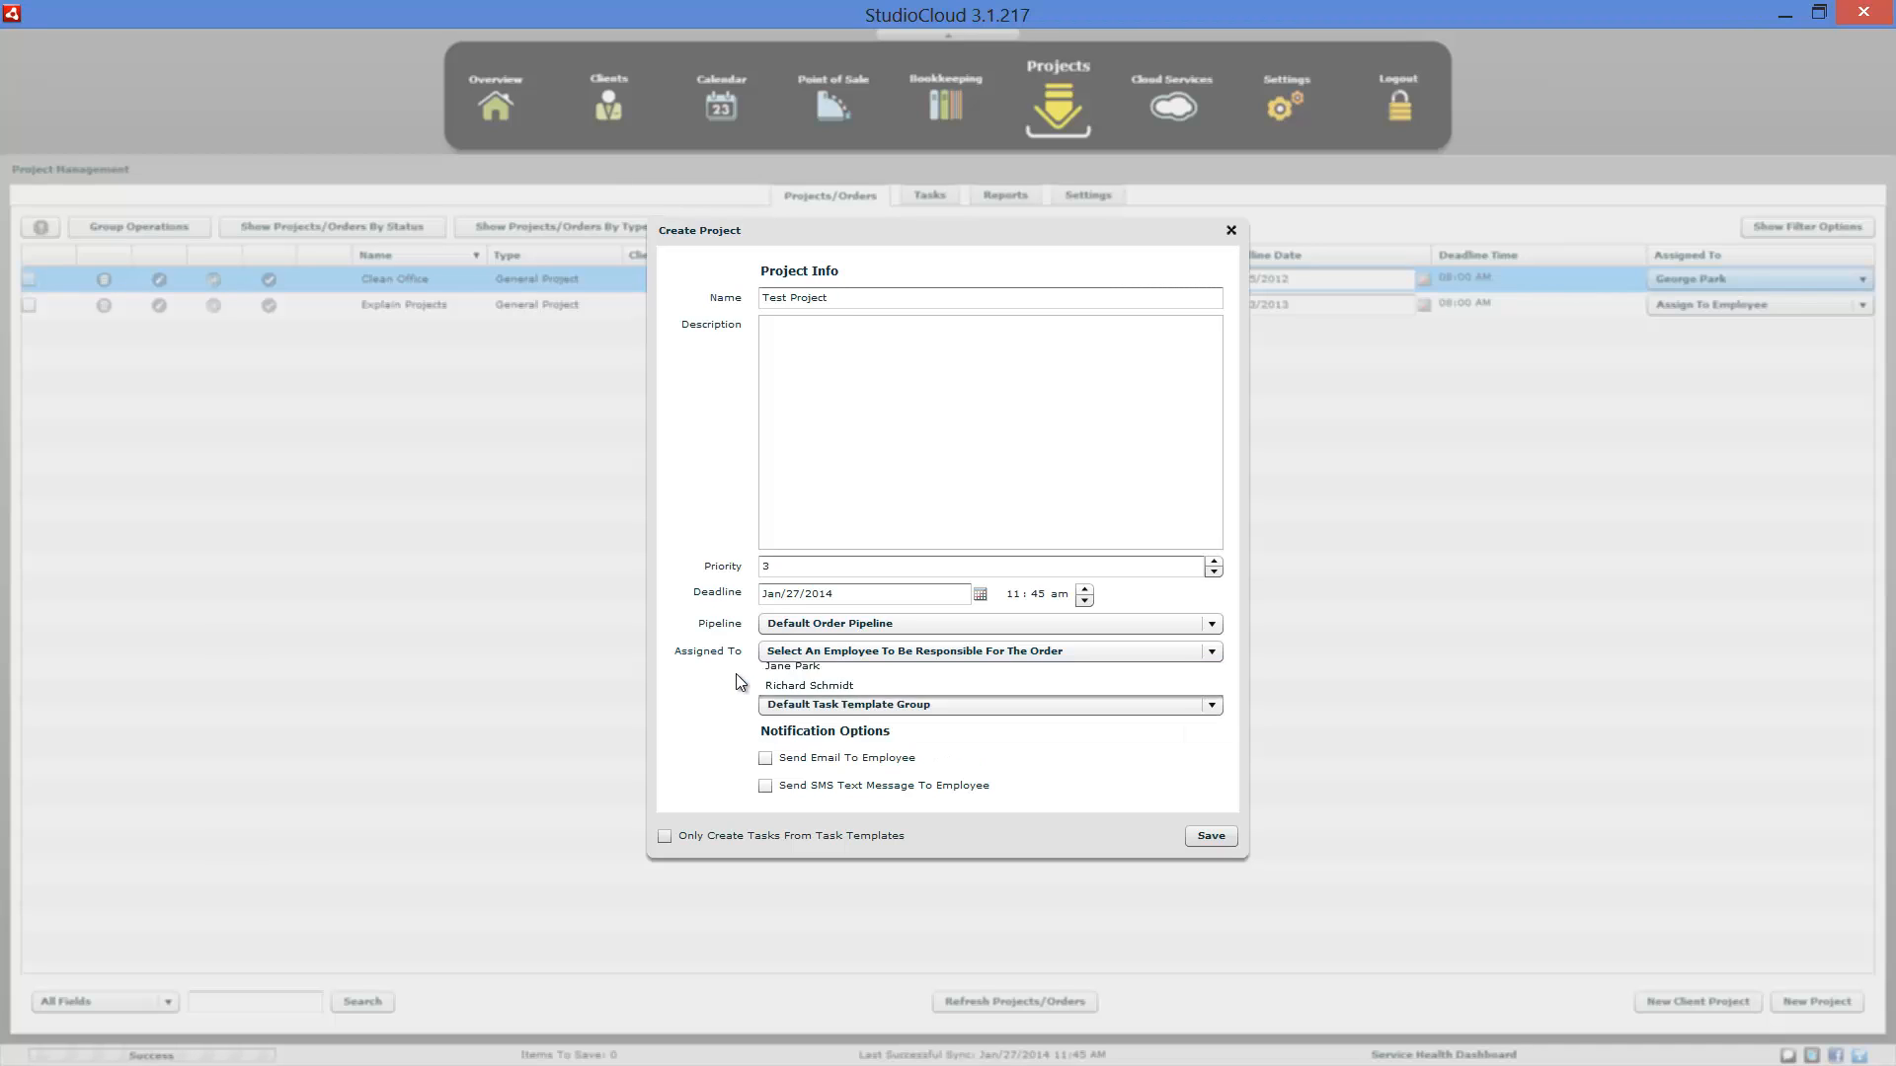
{"action": "left_click", "coordinate": [790, 652]}
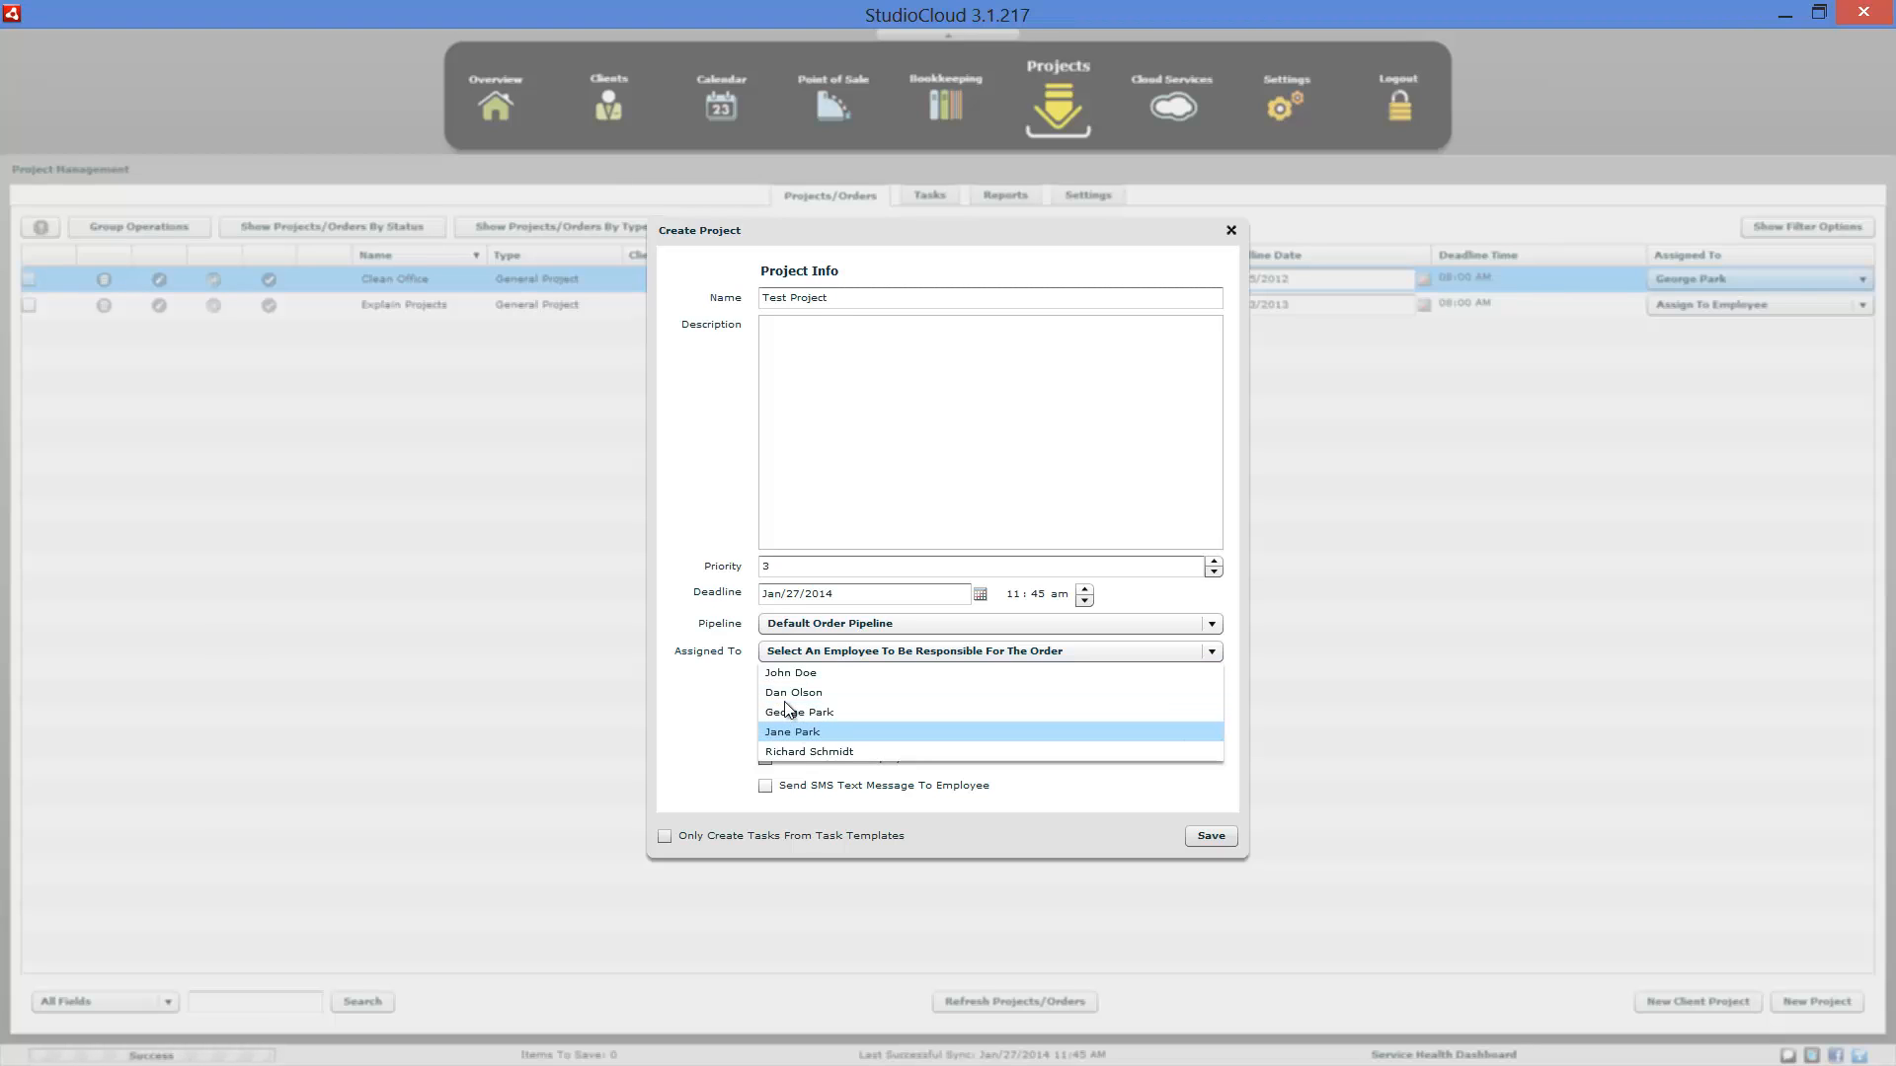
{"action": "left_click", "coordinate": [727, 683]}
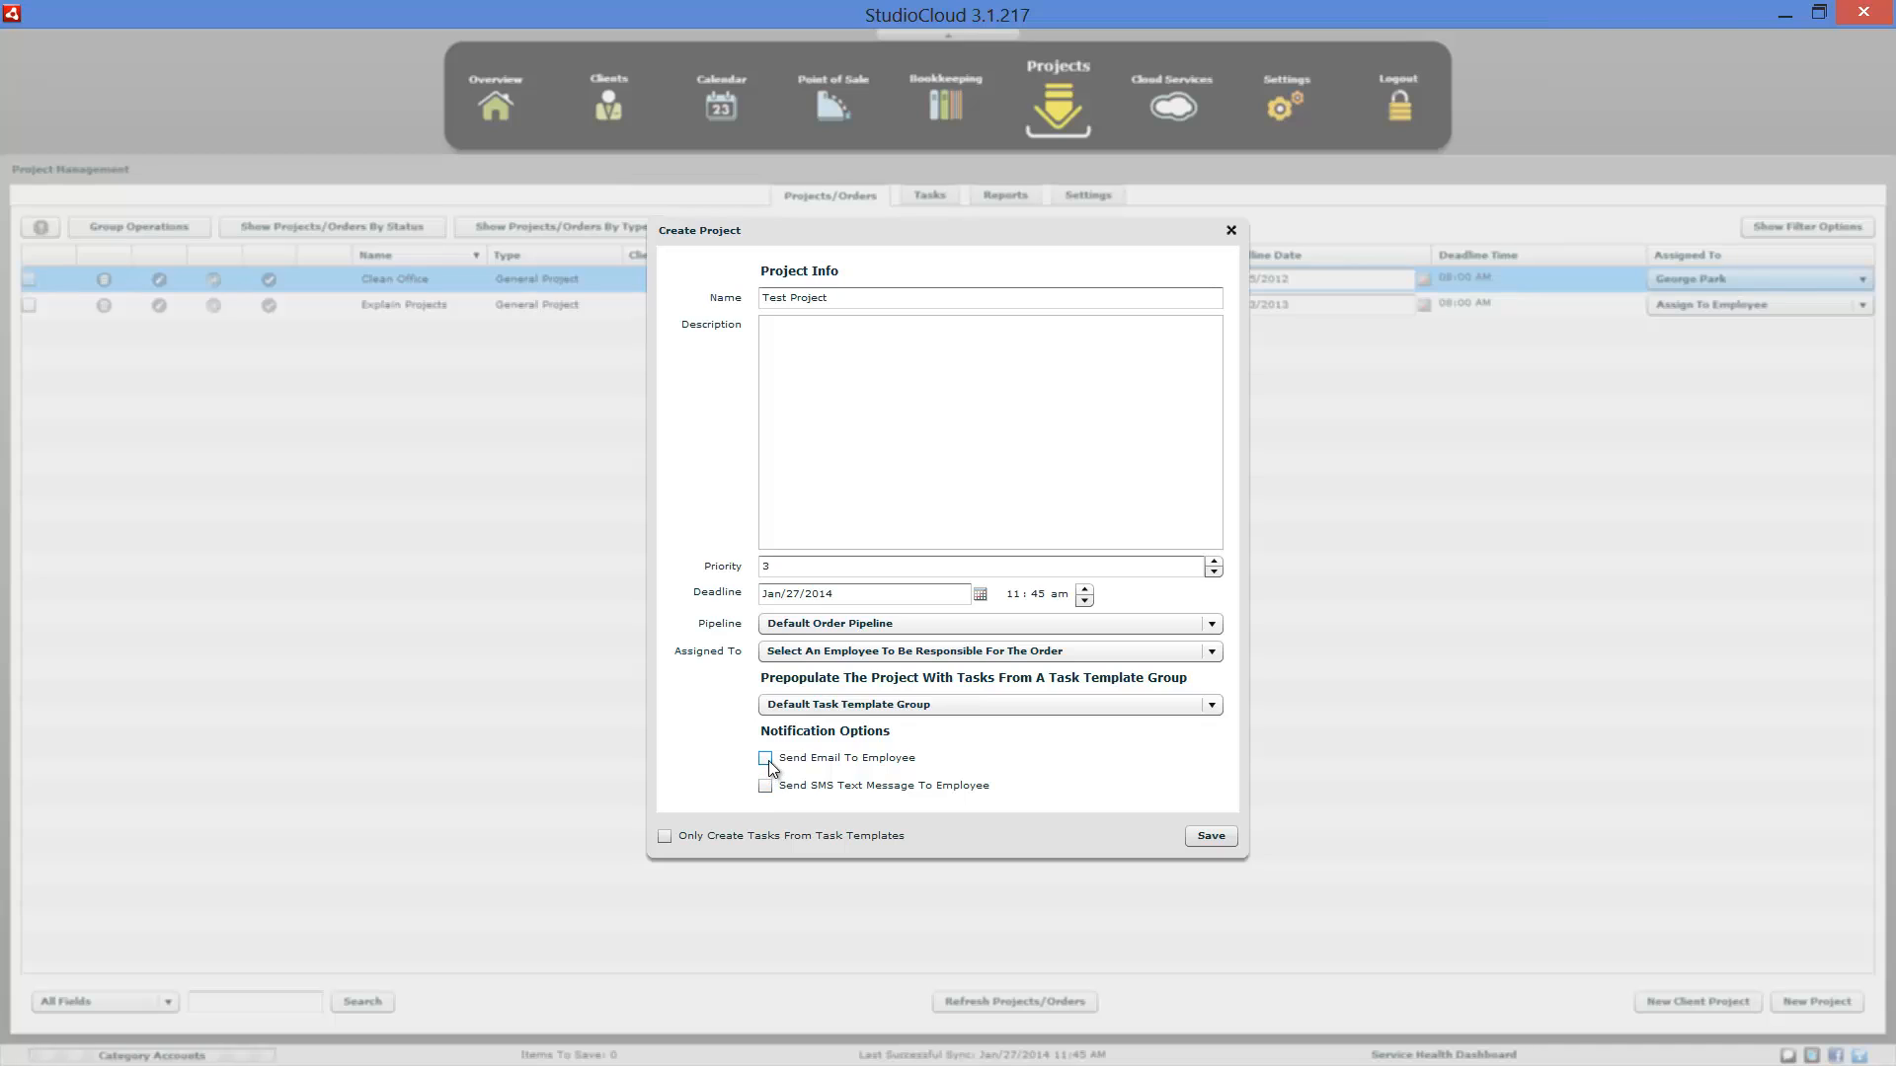
{"action": "left_click", "coordinate": [827, 654]}
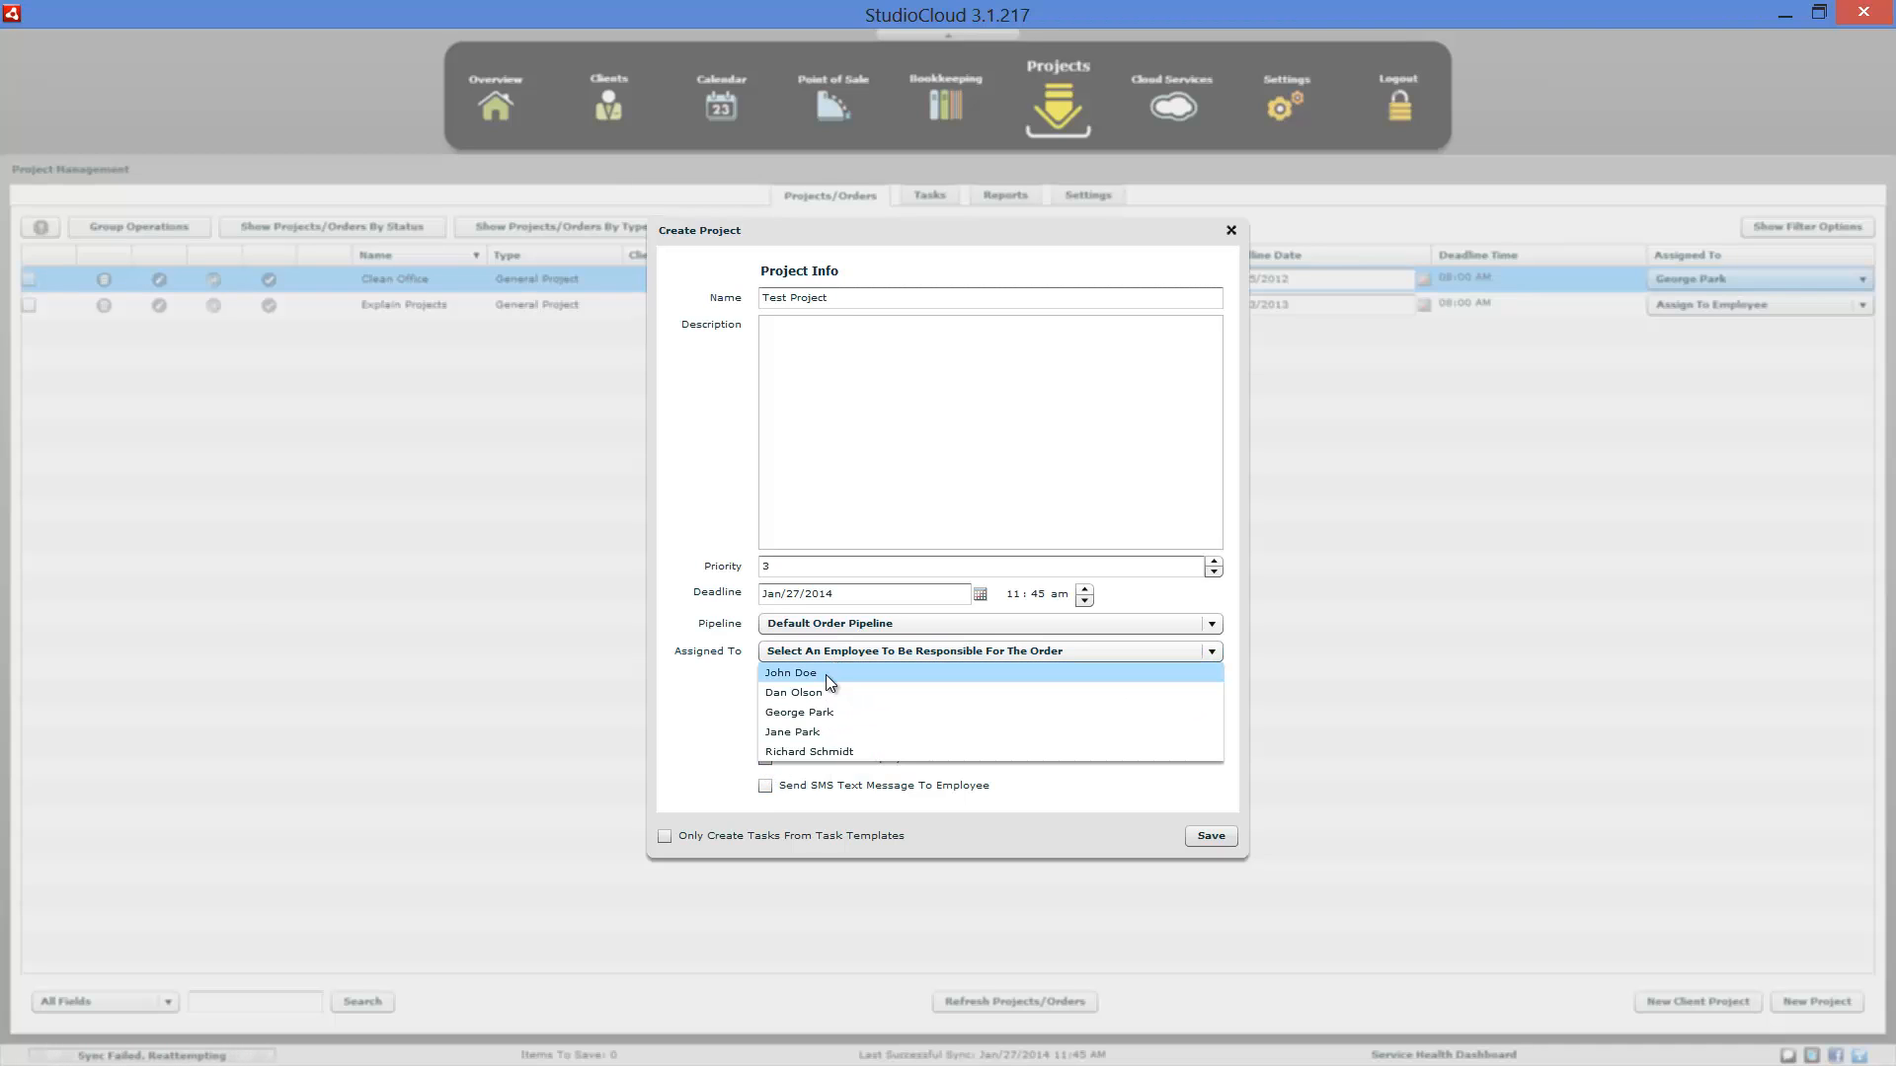
{"action": "left_click", "coordinate": [825, 673]}
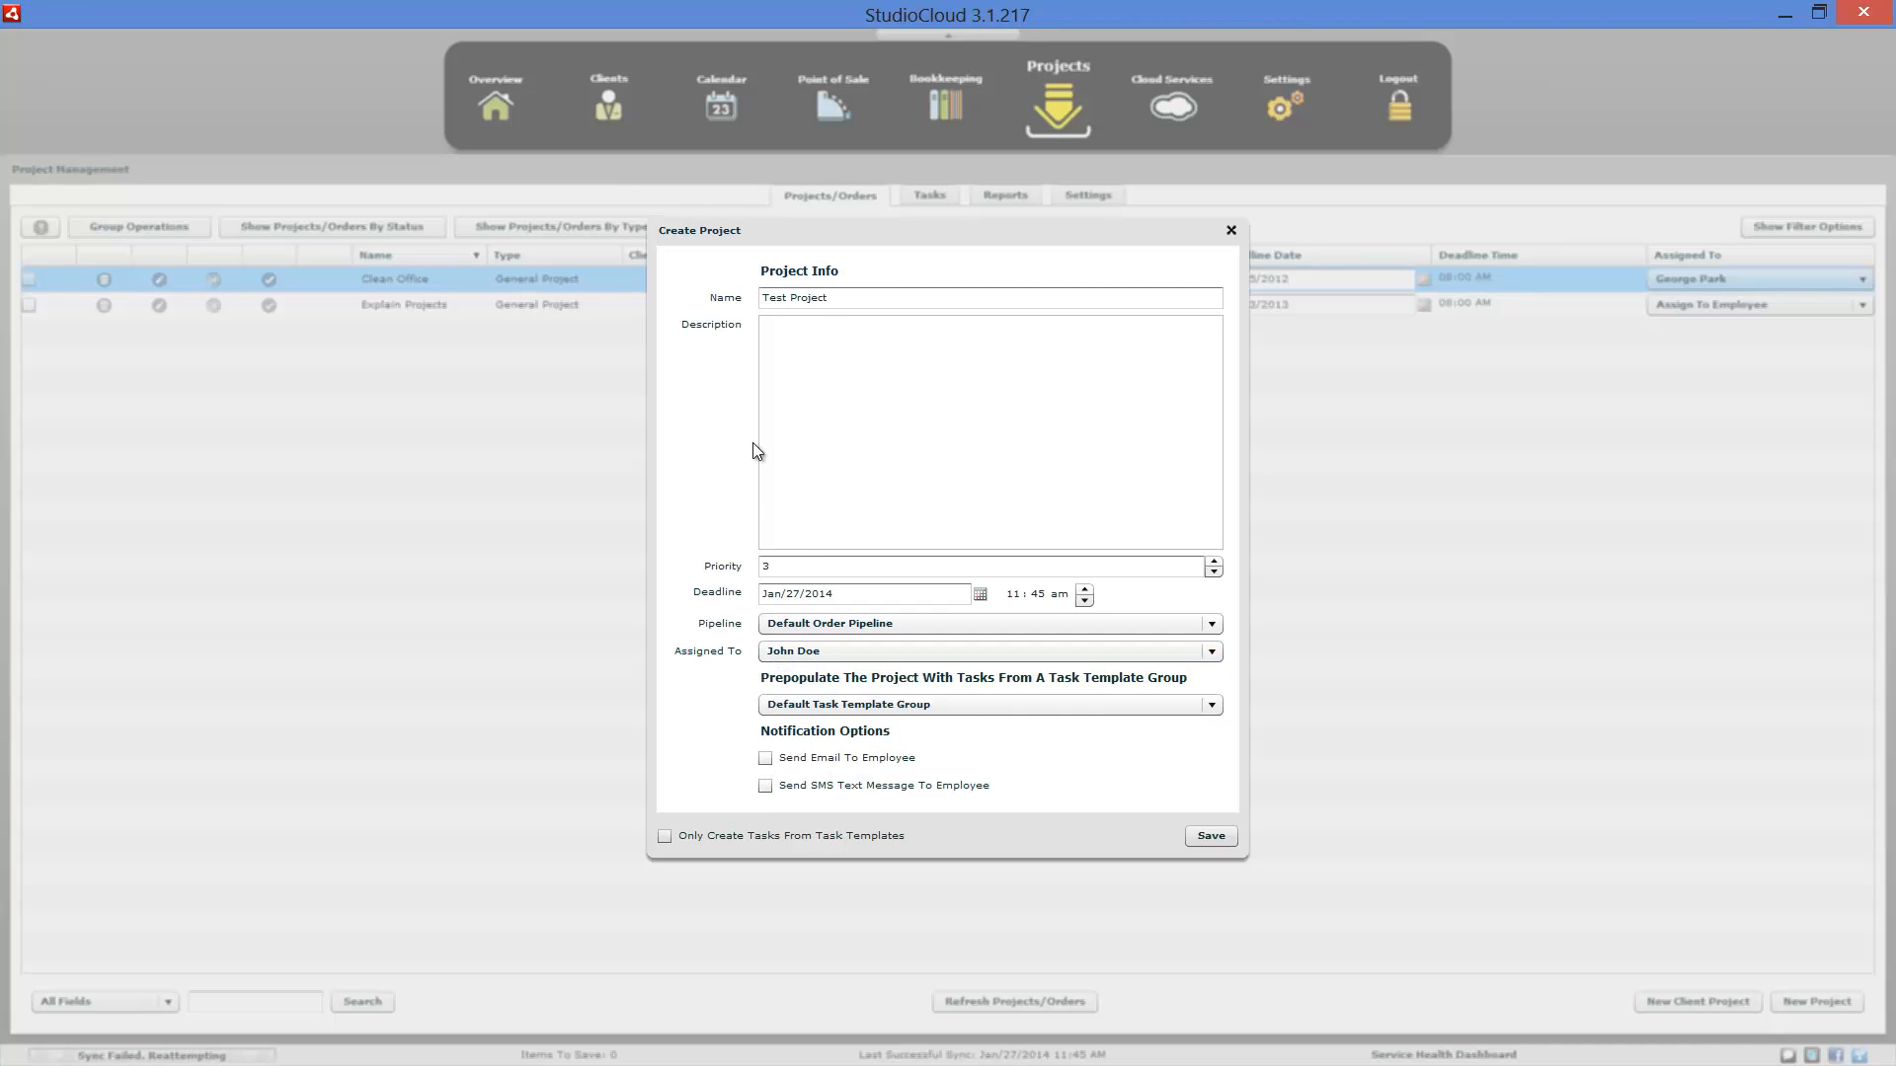
Step: Try the SMS and email employee notification options for the new project and review the employee choices
{"action": "left_click", "coordinate": [767, 787]}
{"action": "left_click", "coordinate": [766, 759]}
{"action": "left_click", "coordinate": [766, 759]}
{"action": "left_click", "coordinate": [766, 787]}
{"action": "left_click", "coordinate": [1032, 651]}
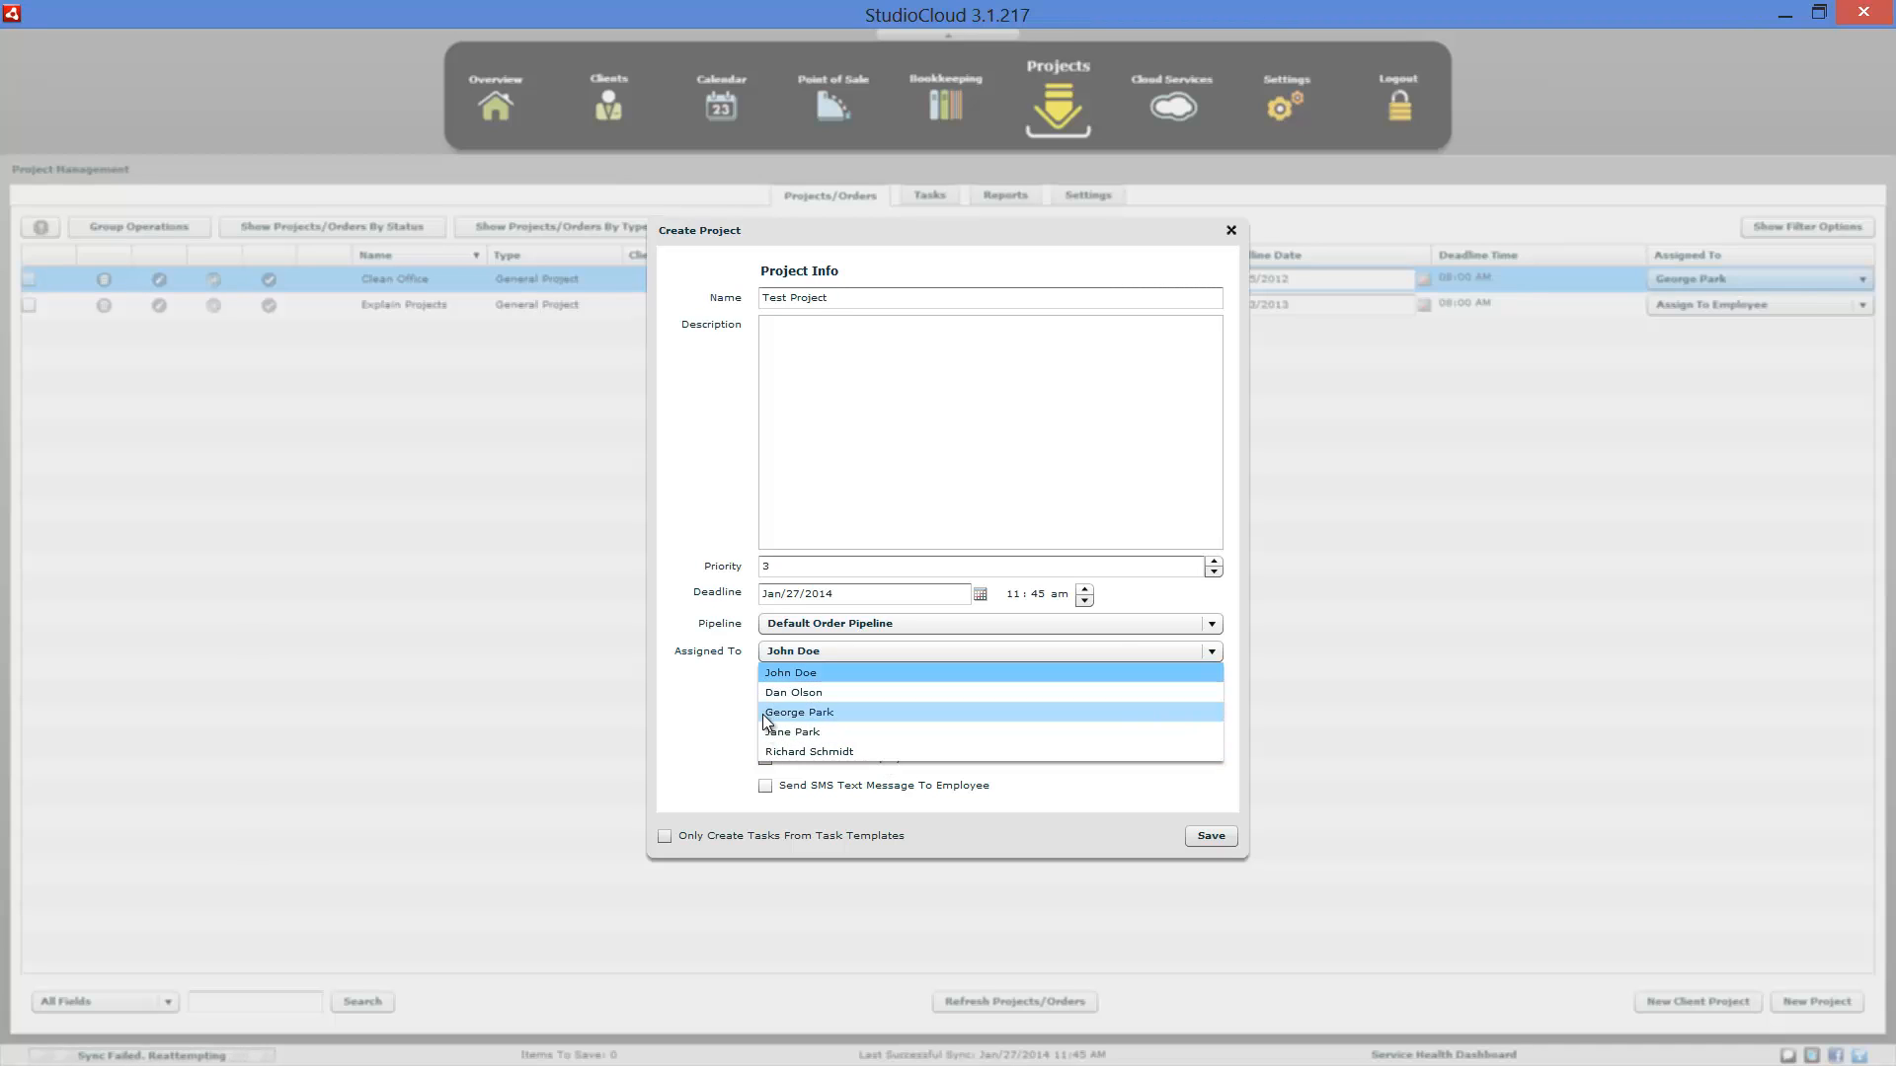
{"action": "left_click", "coordinate": [721, 725]}
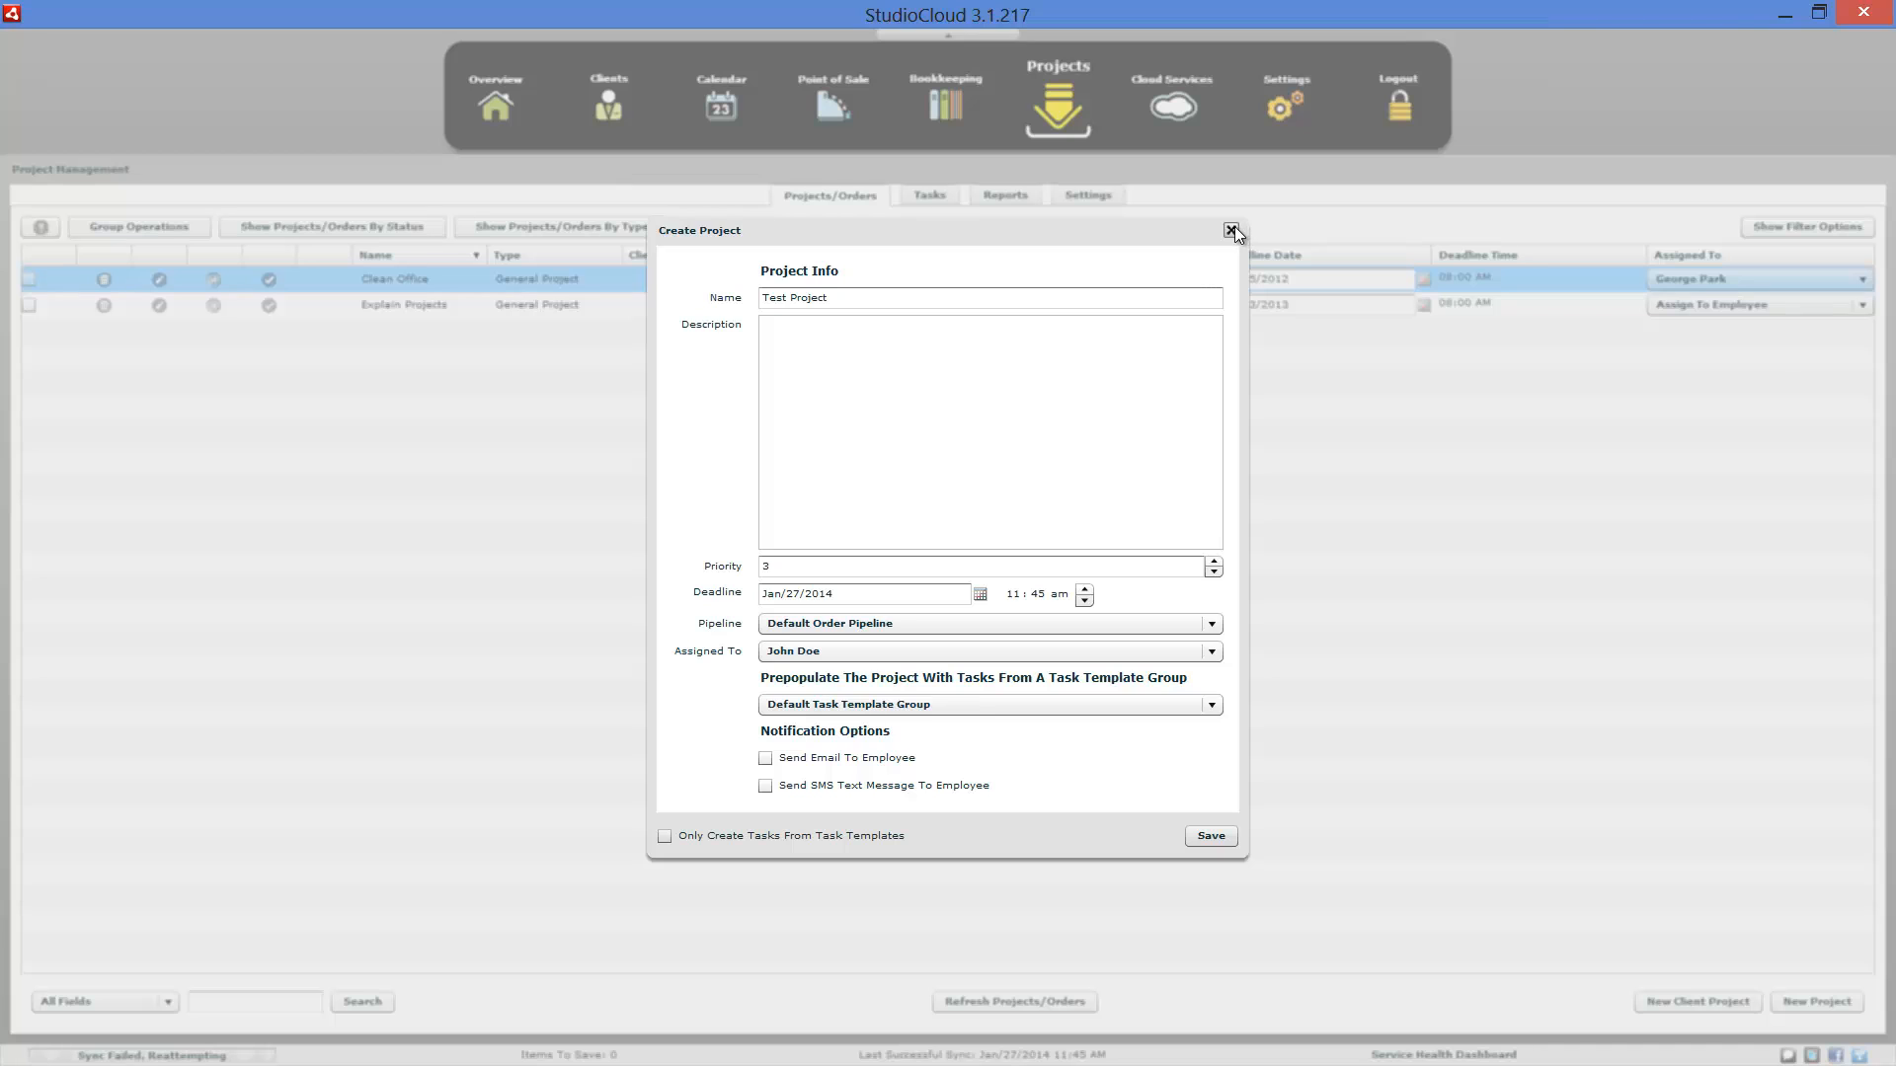
Step: Save the new project and reopen Test Project for editing at its own task list
{"action": "left_click", "coordinate": [1211, 836]}
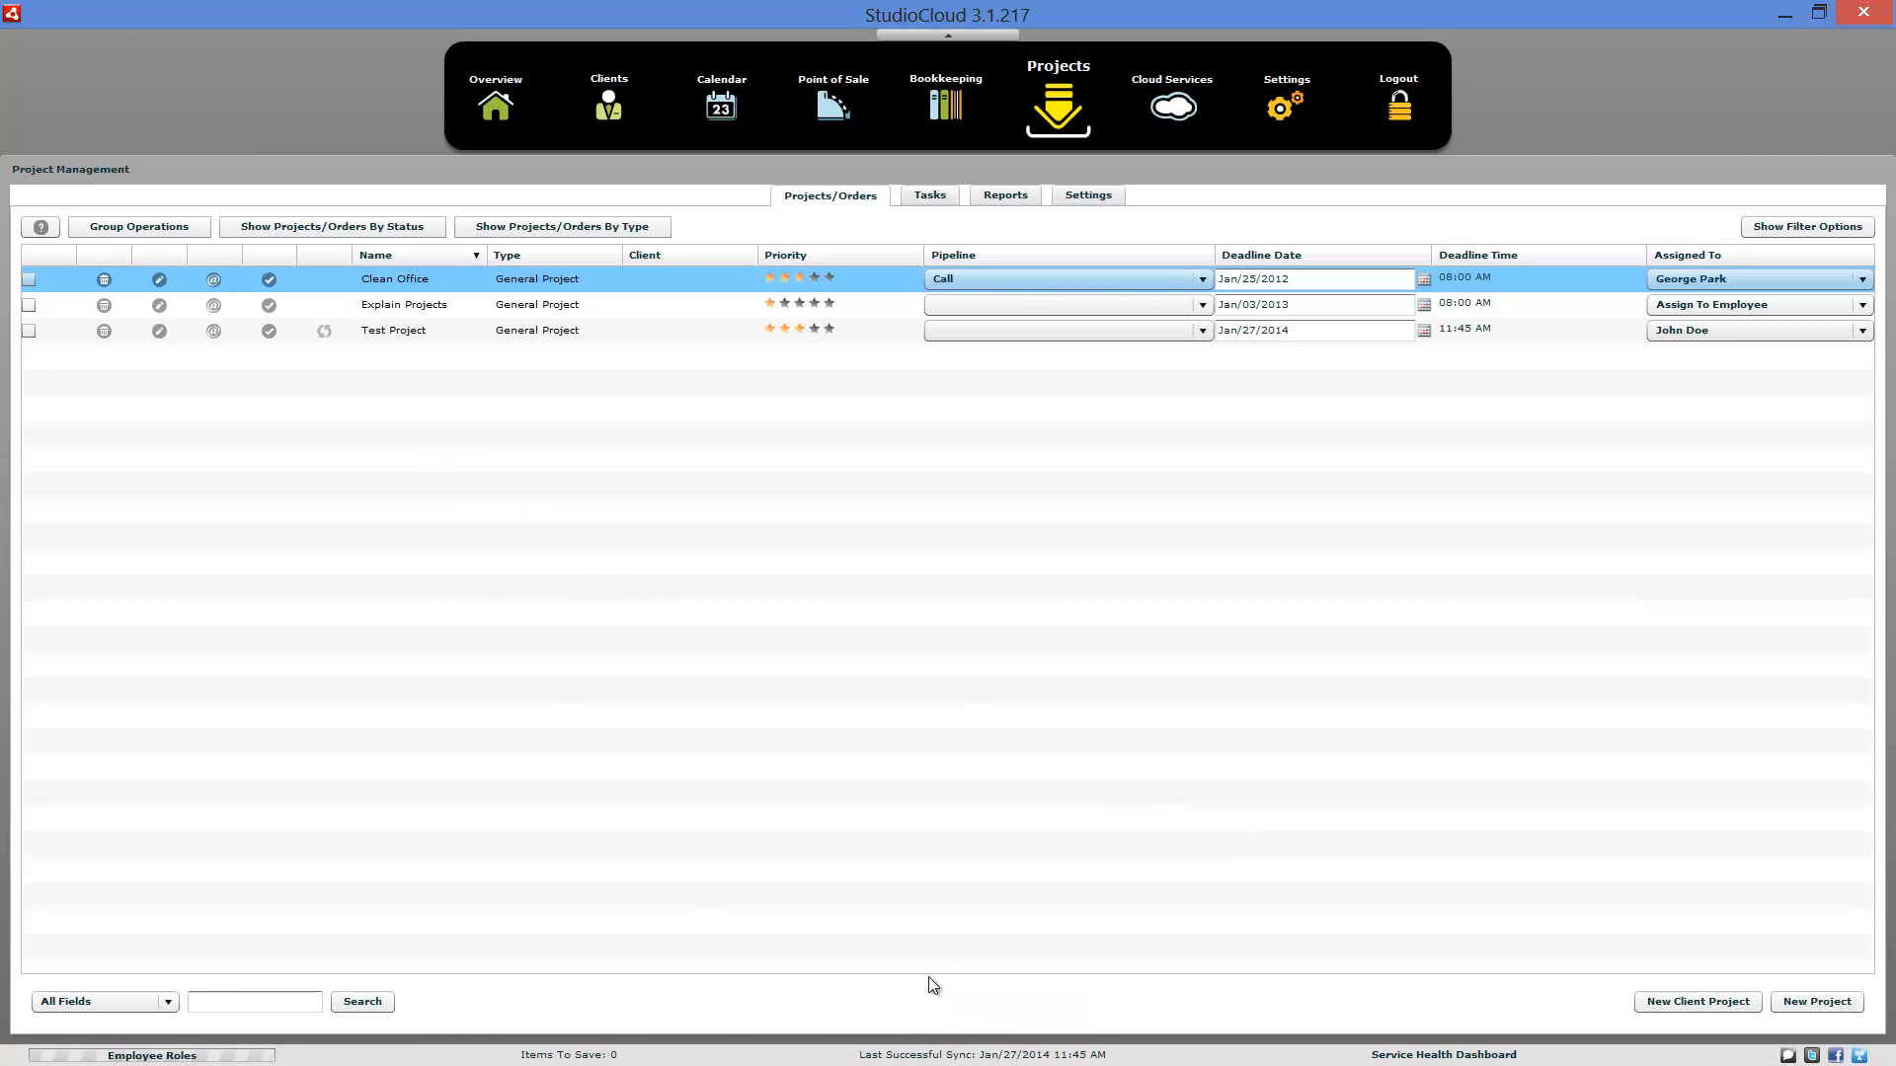
{"action": "left_click", "coordinate": [159, 331]}
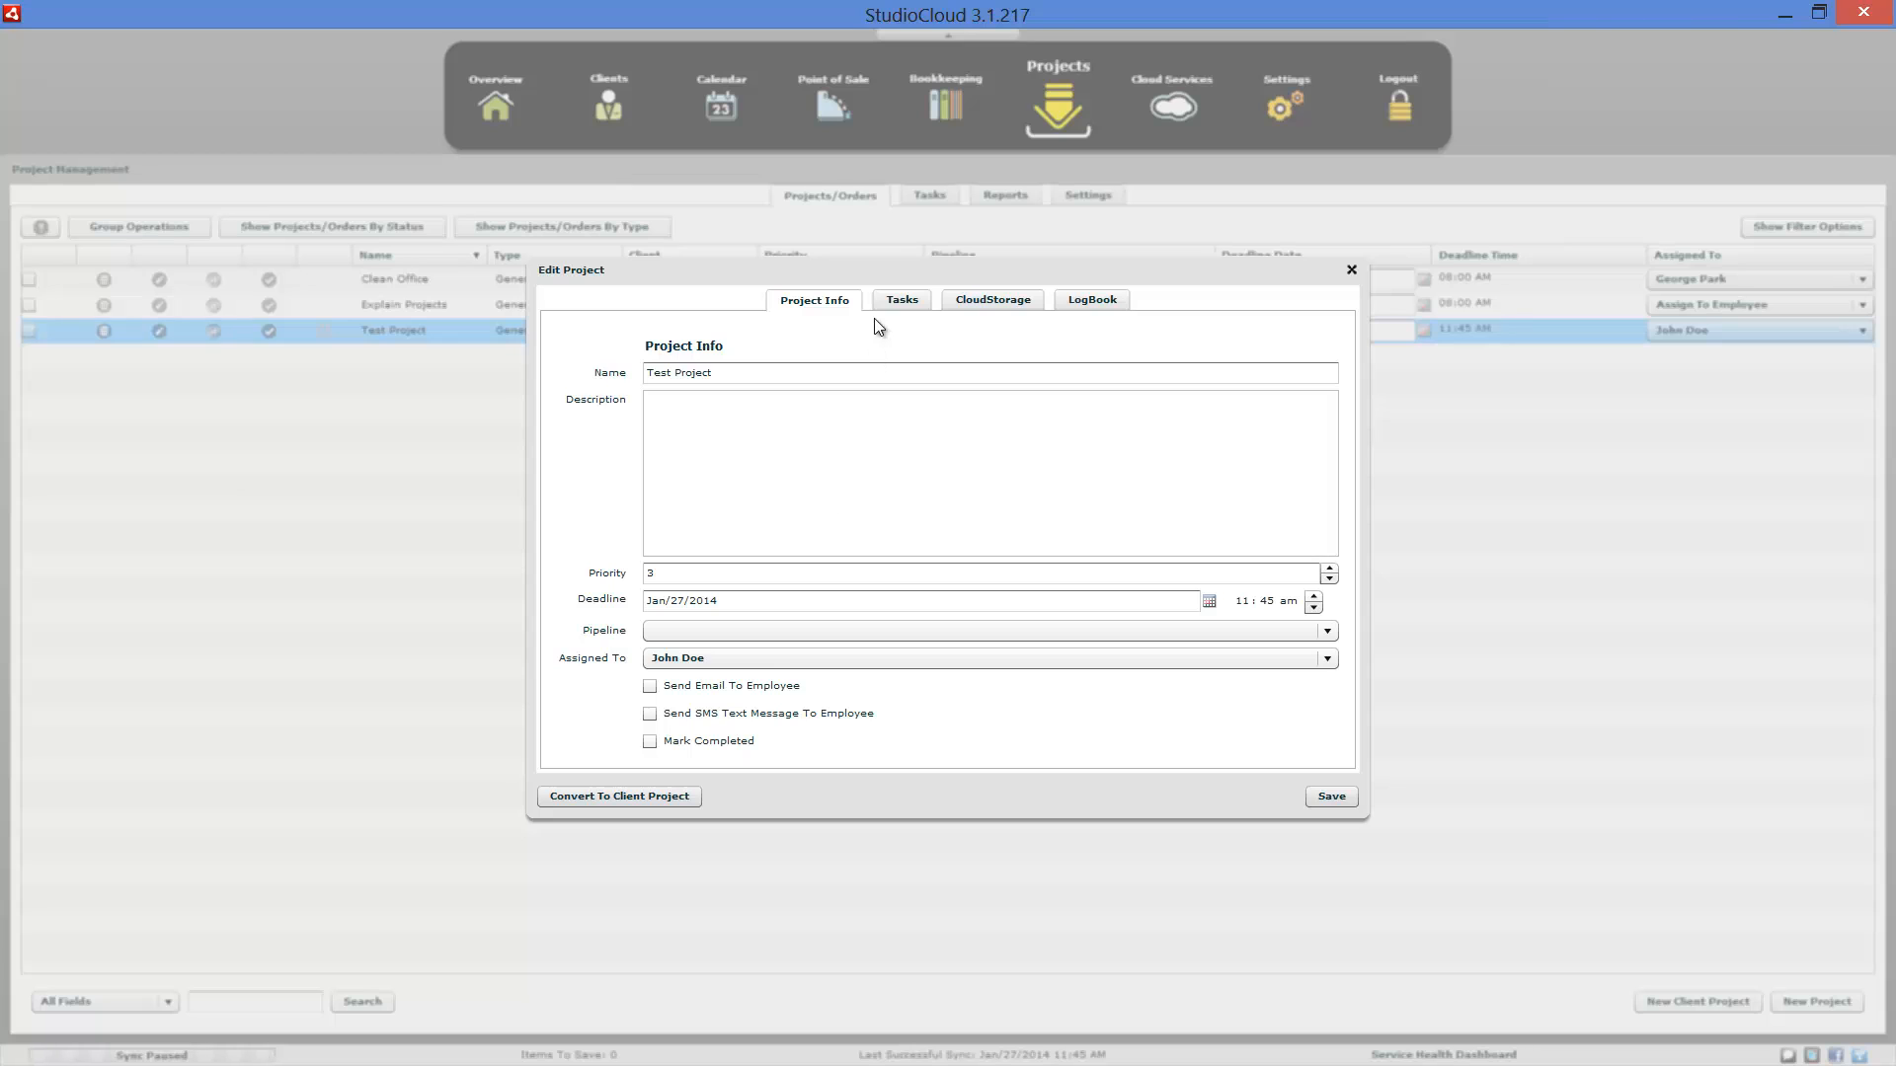
{"action": "left_click", "coordinate": [900, 300]}
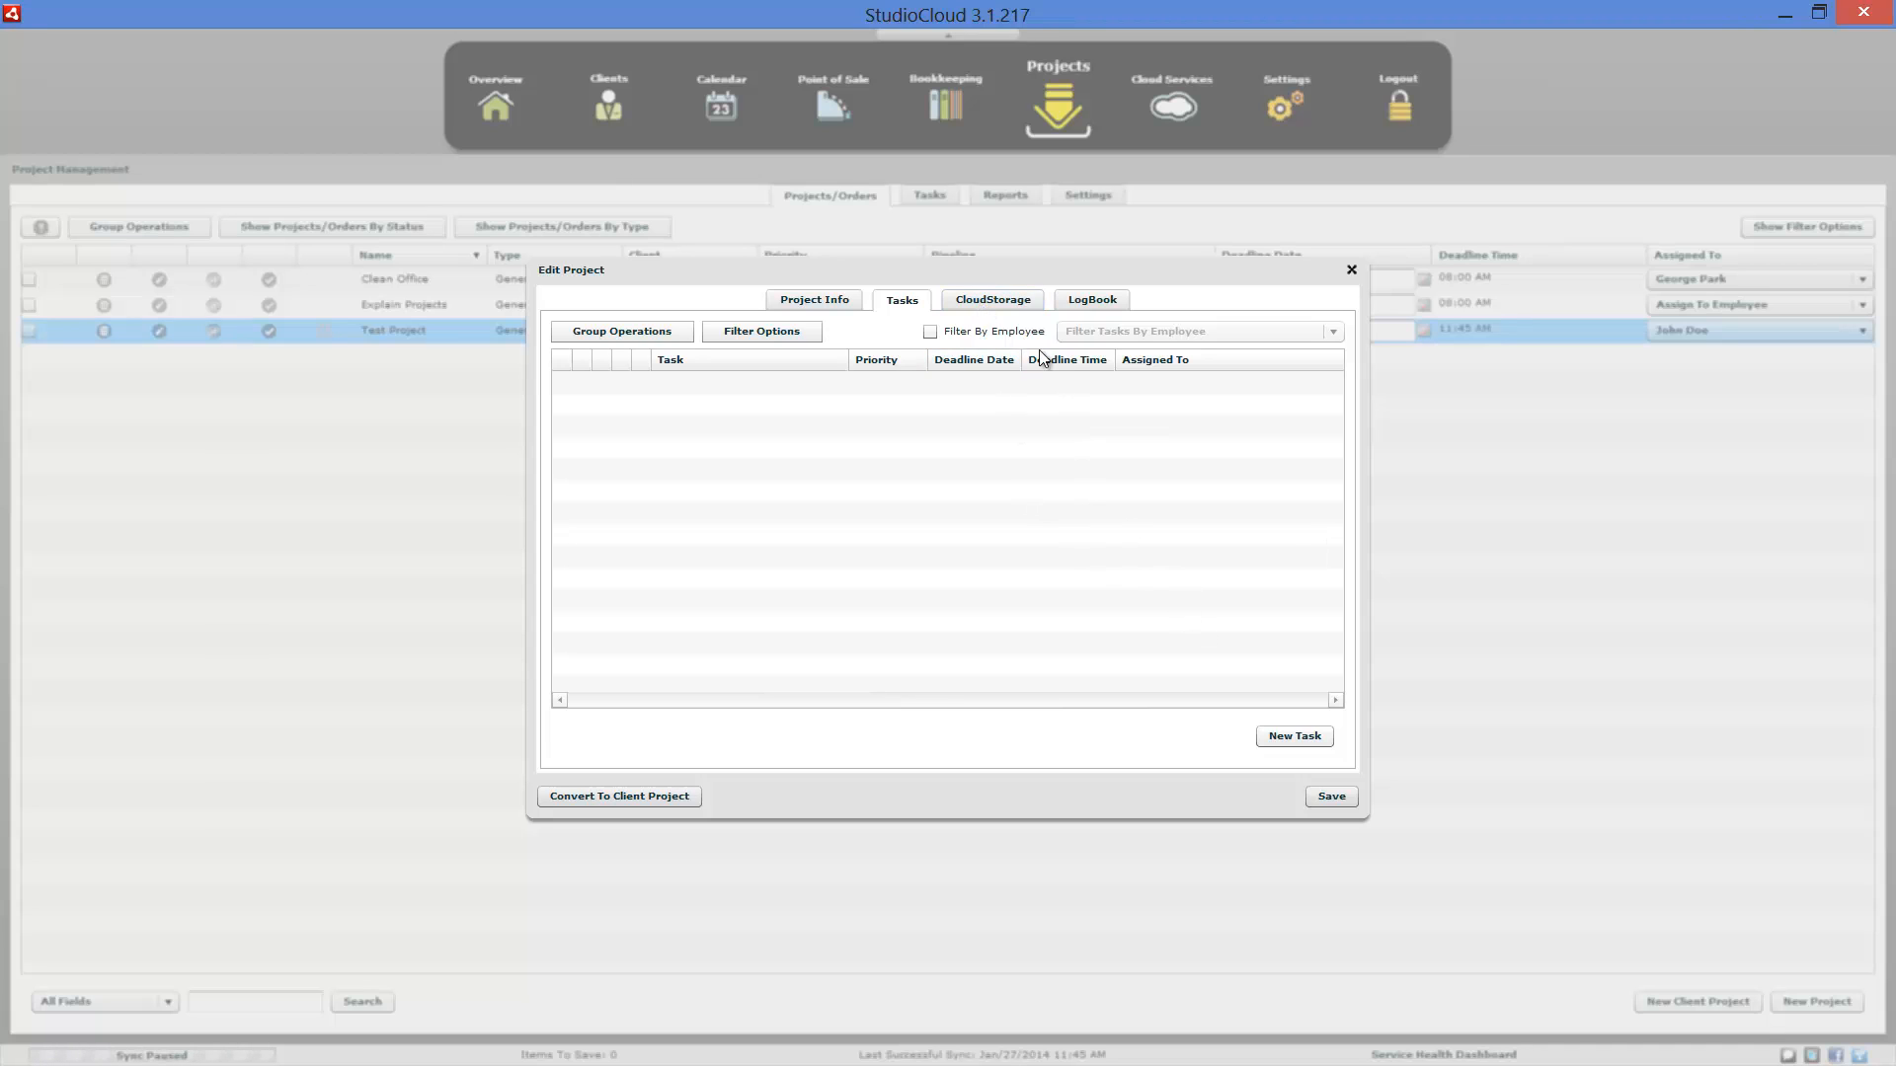
Step: Review Test Project's cloud storage, logbook and project info, moving the dialog lower on the way, and close it without saving
{"action": "left_click", "coordinate": [1014, 303]}
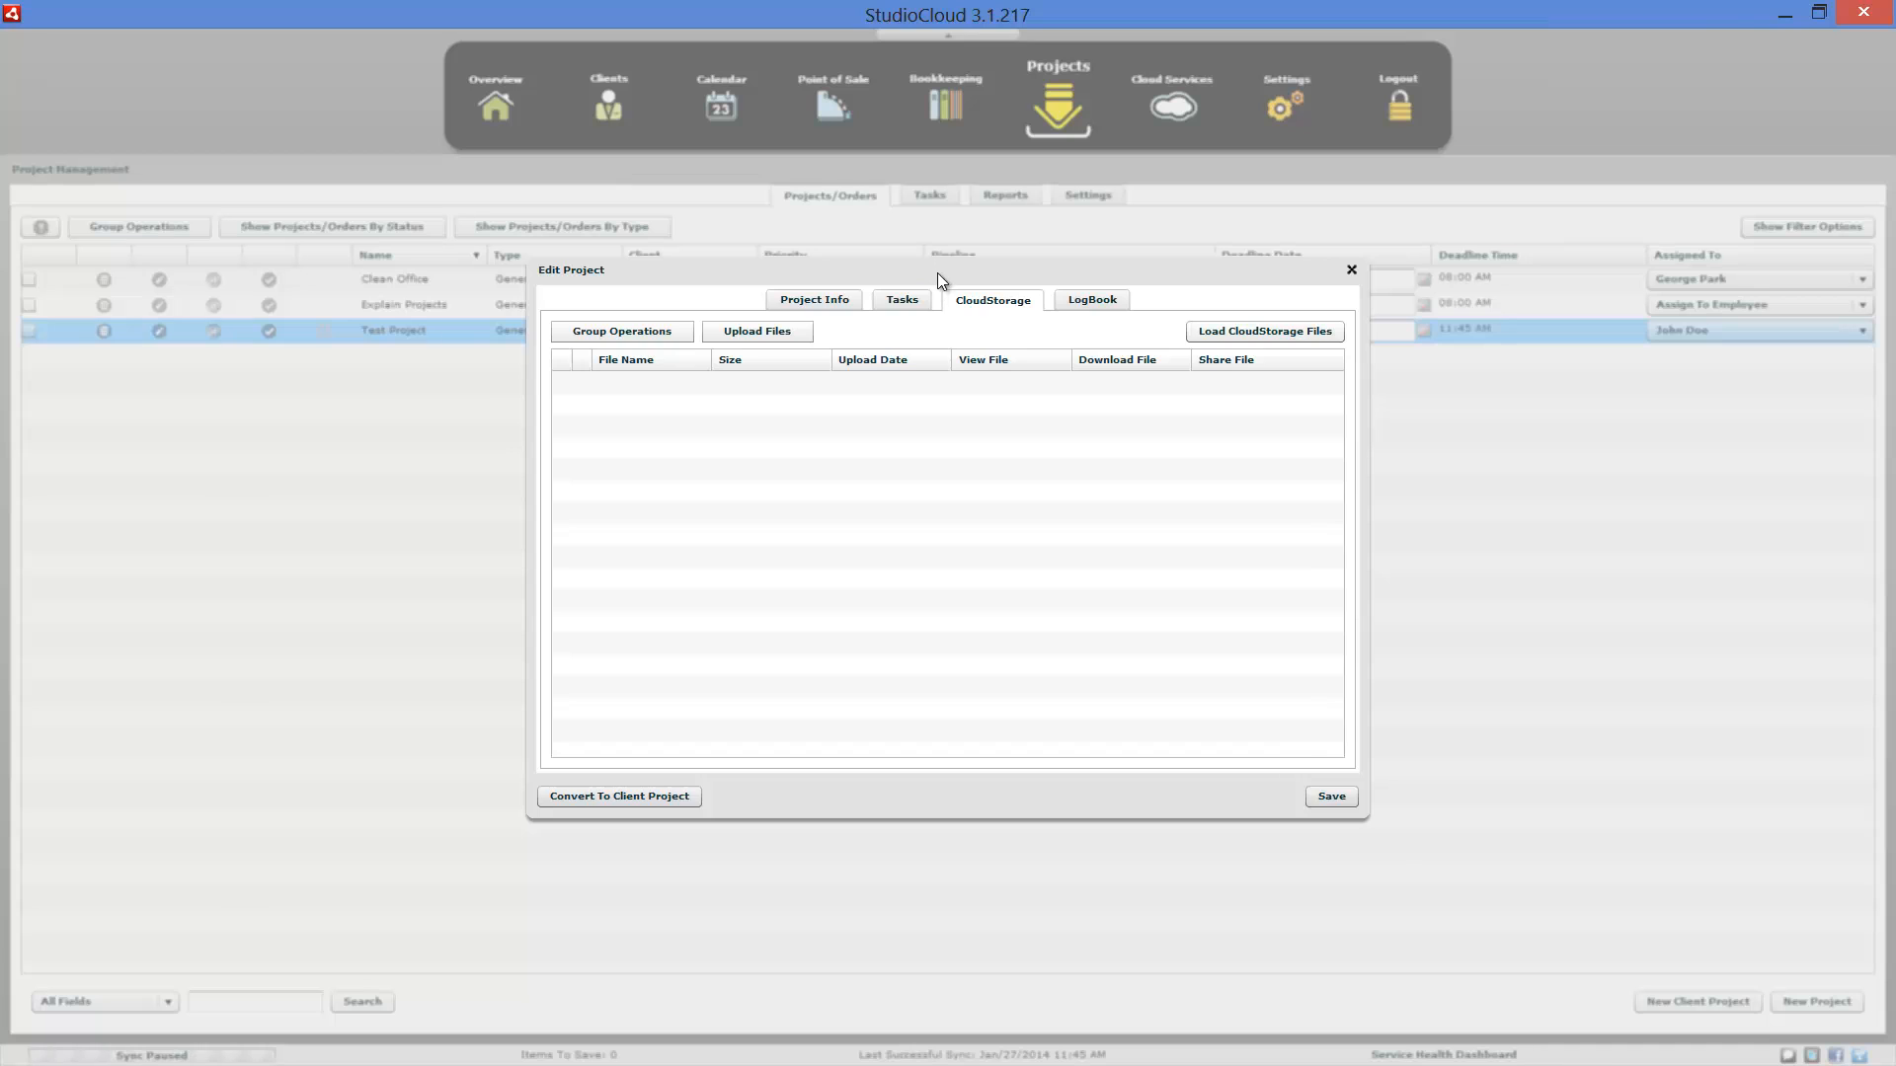
{"action": "left_click_drag", "start_coordinate": [938, 273], "coordinate": [962, 365]}
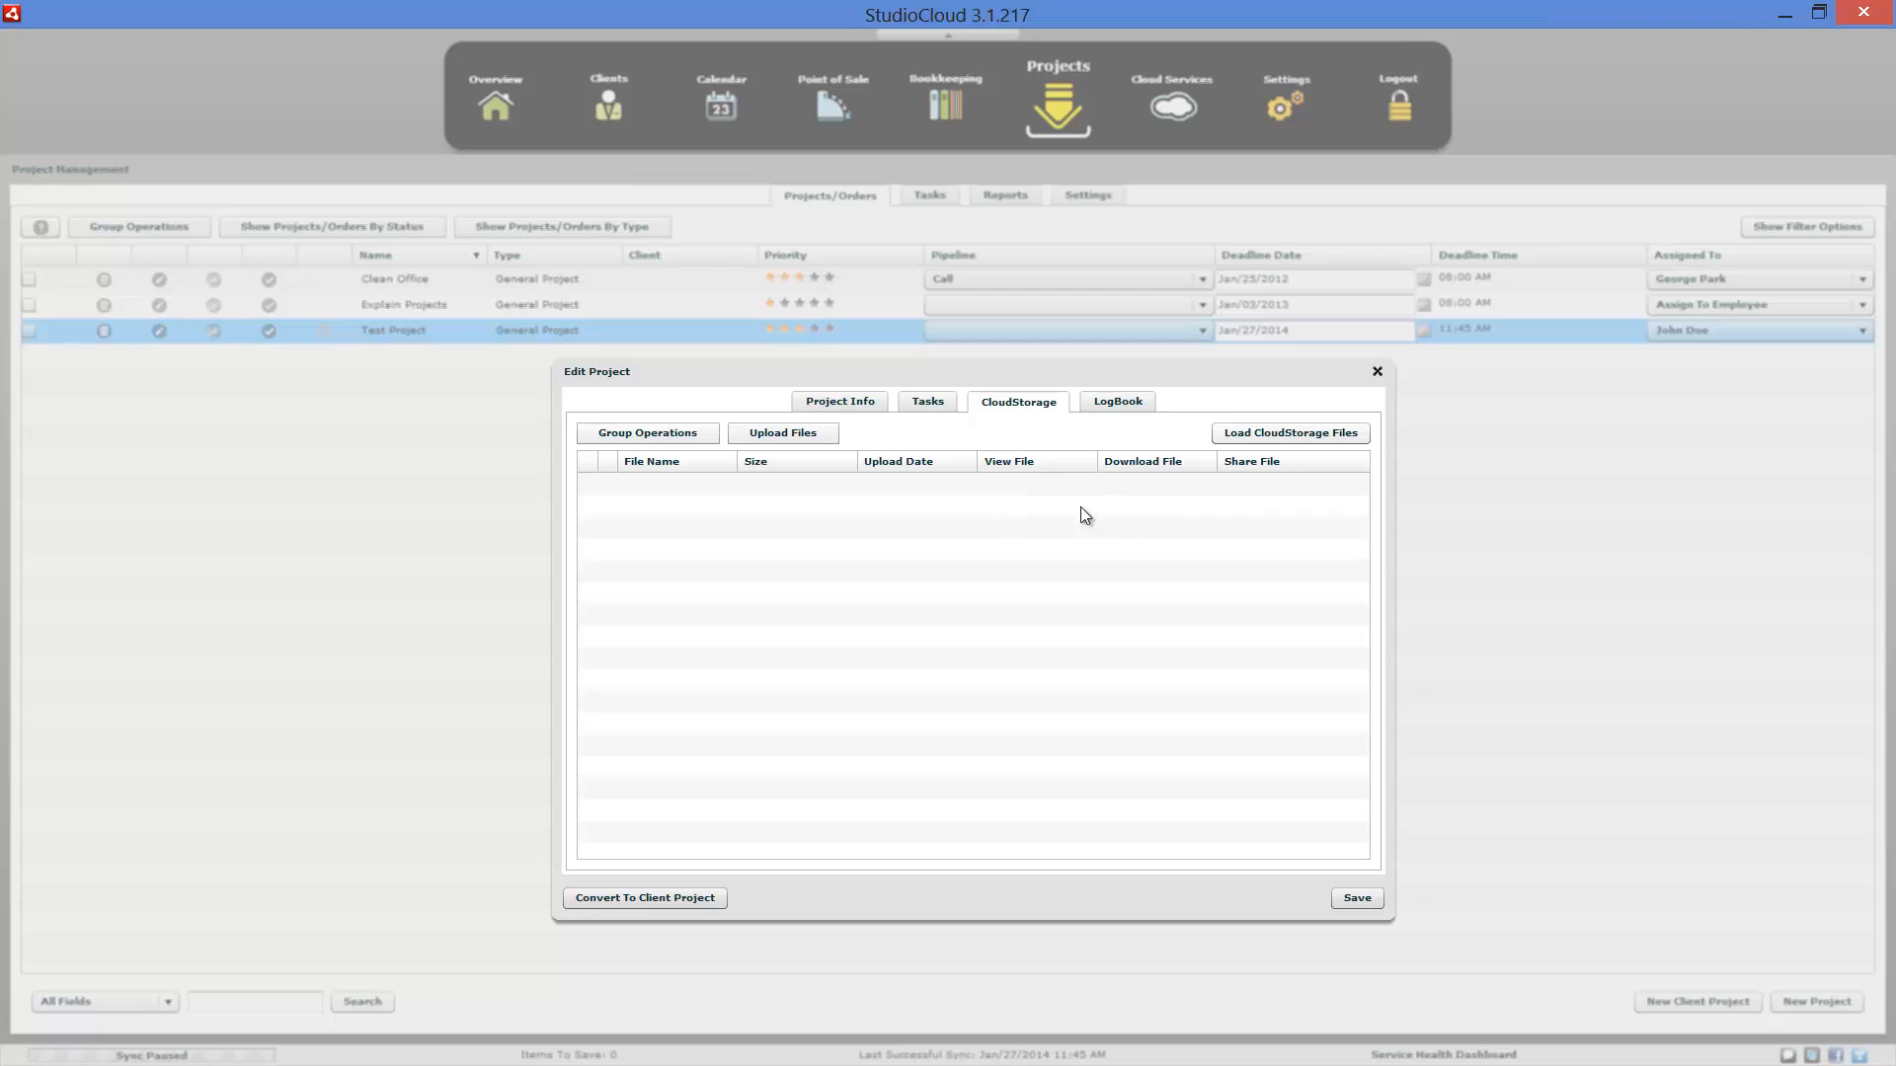
{"action": "left_click", "coordinate": [1111, 404]}
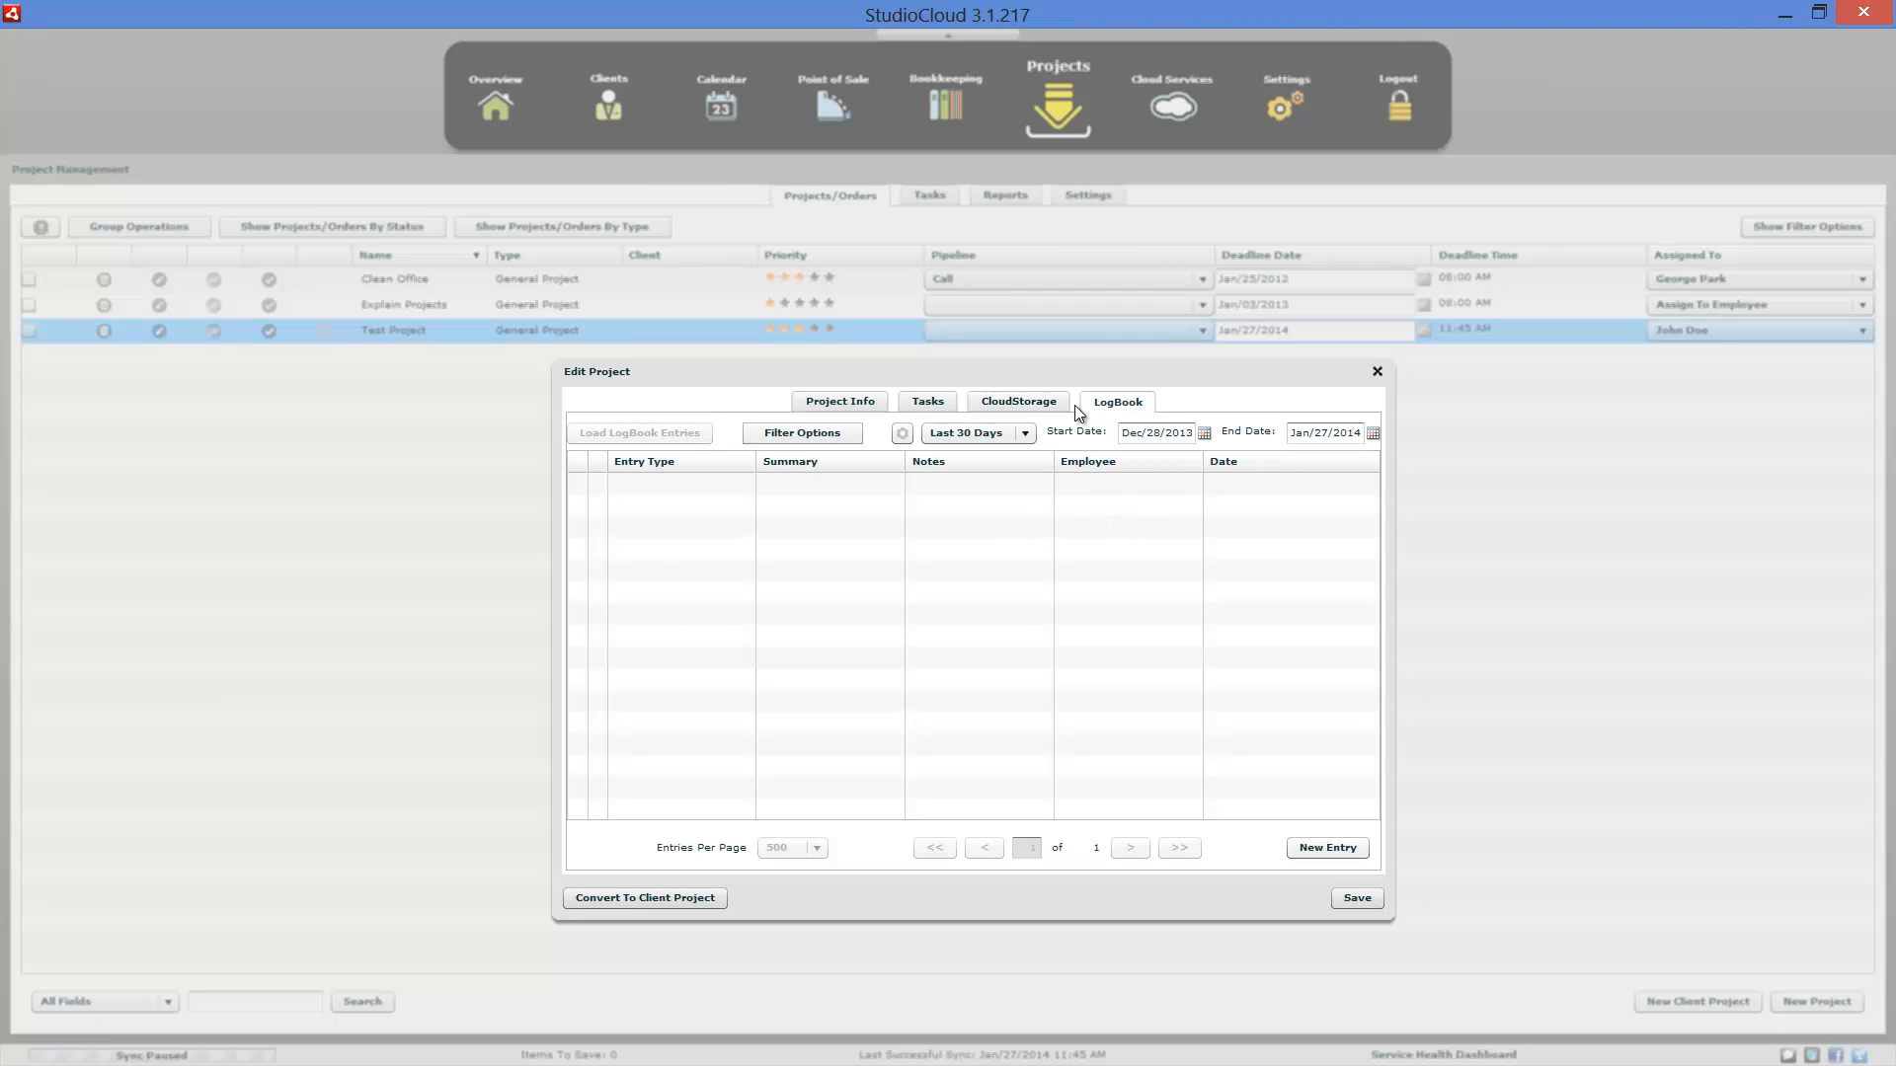
{"action": "left_click", "coordinate": [869, 405]}
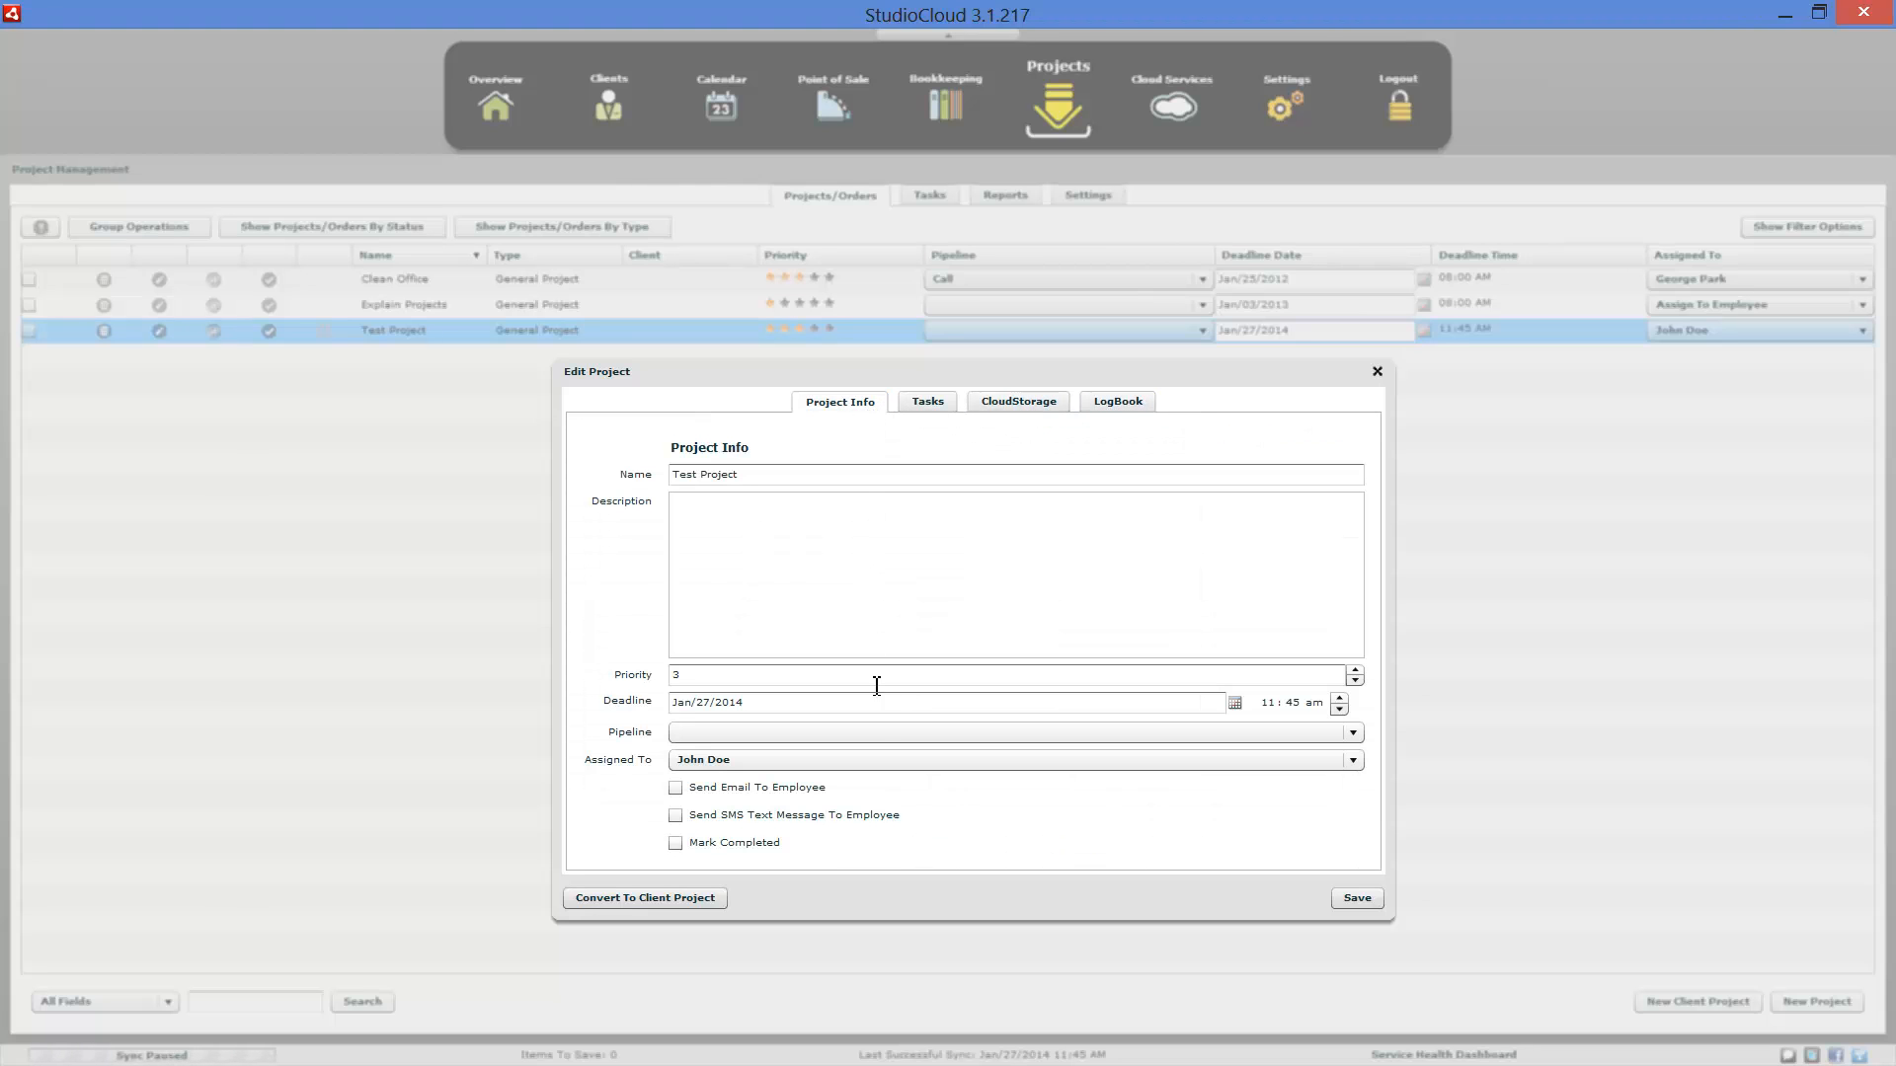
{"action": "left_click", "coordinate": [1377, 371]}
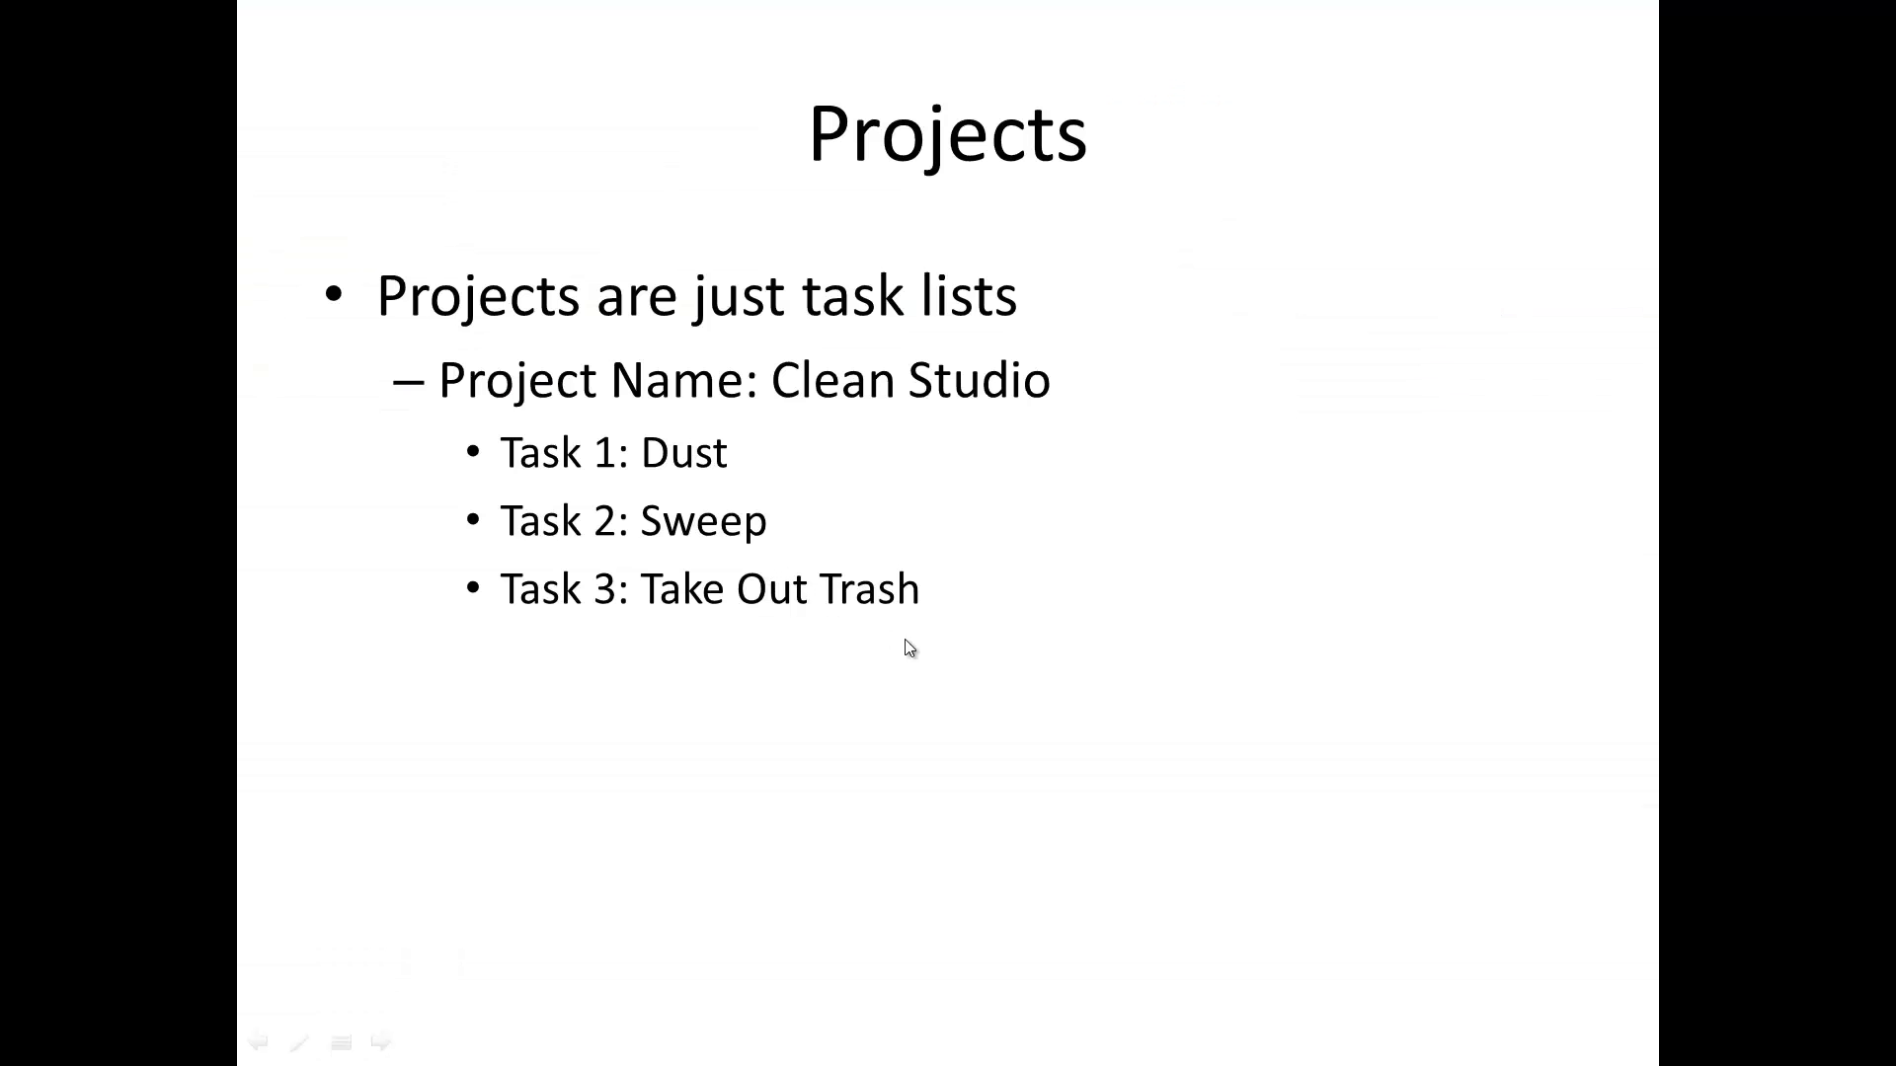
{"action": "left_click", "coordinate": [836, 454]}
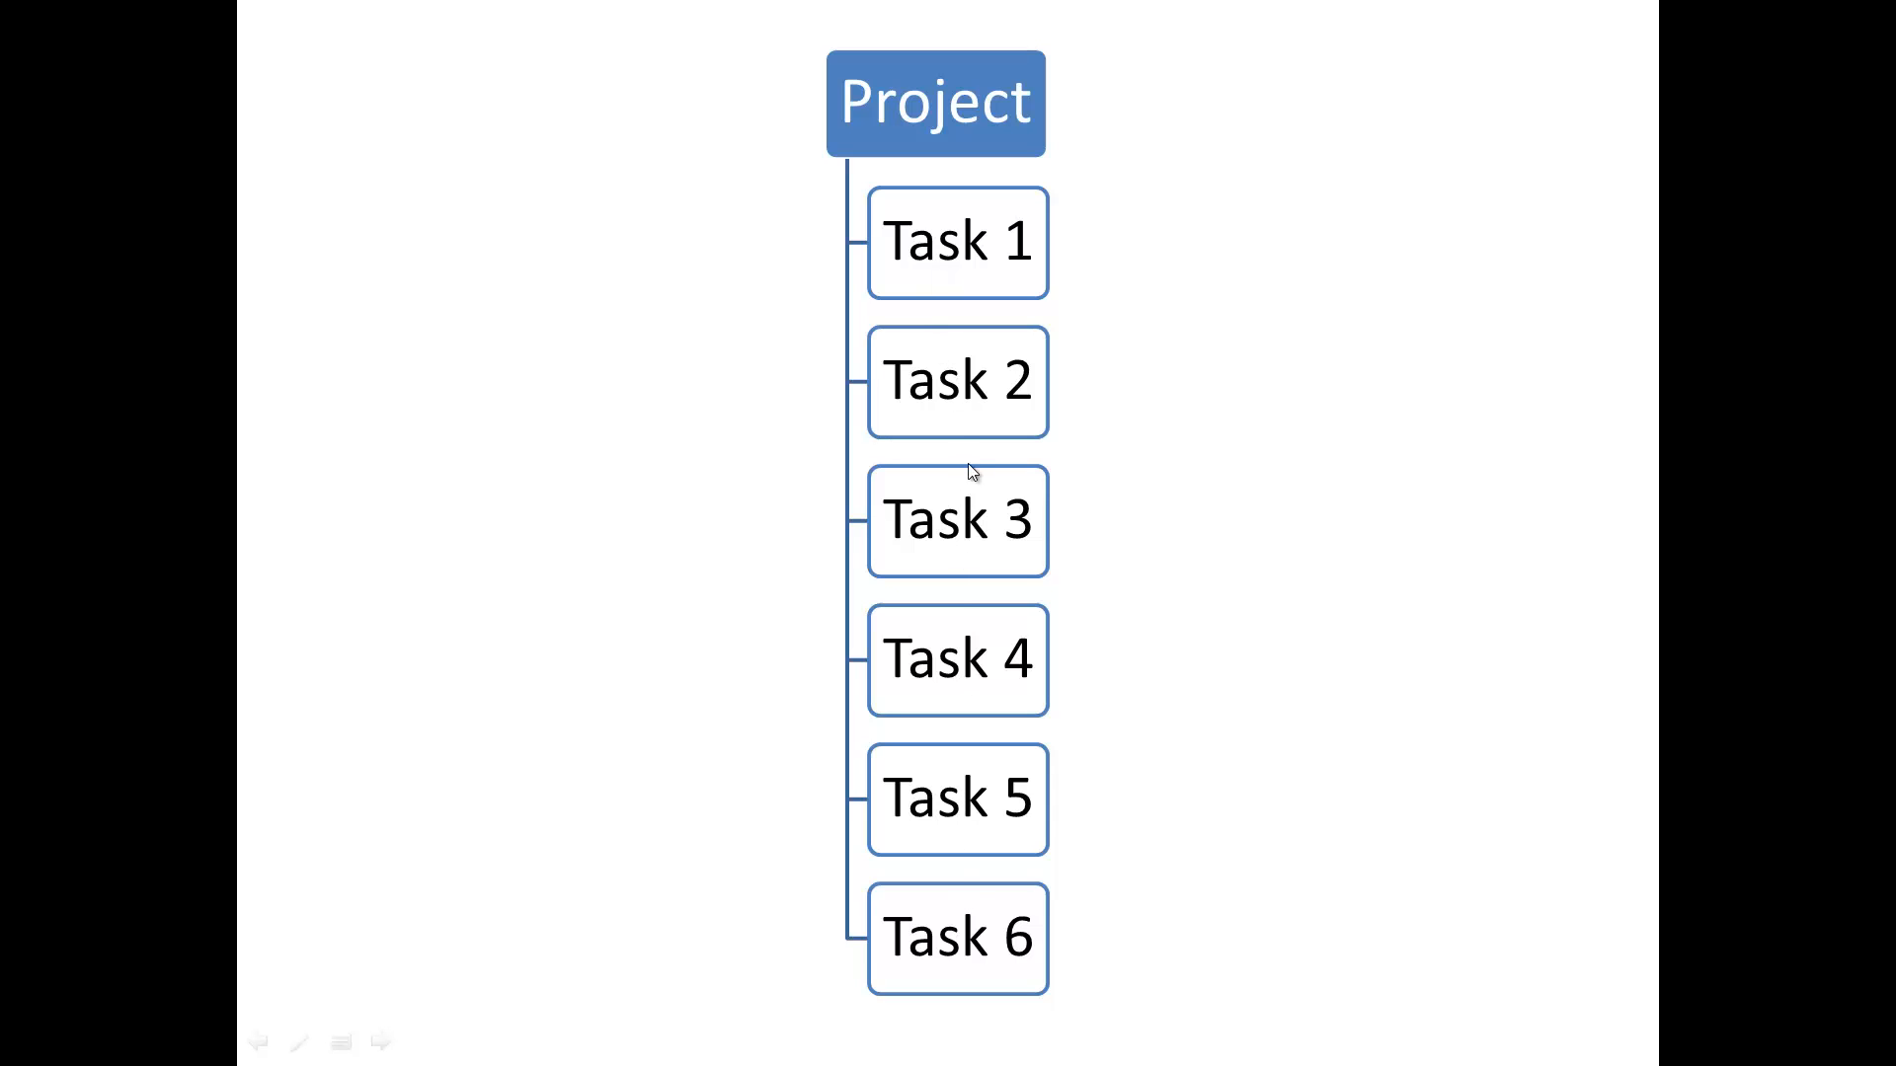
{"action": "left_click", "coordinate": [921, 570]}
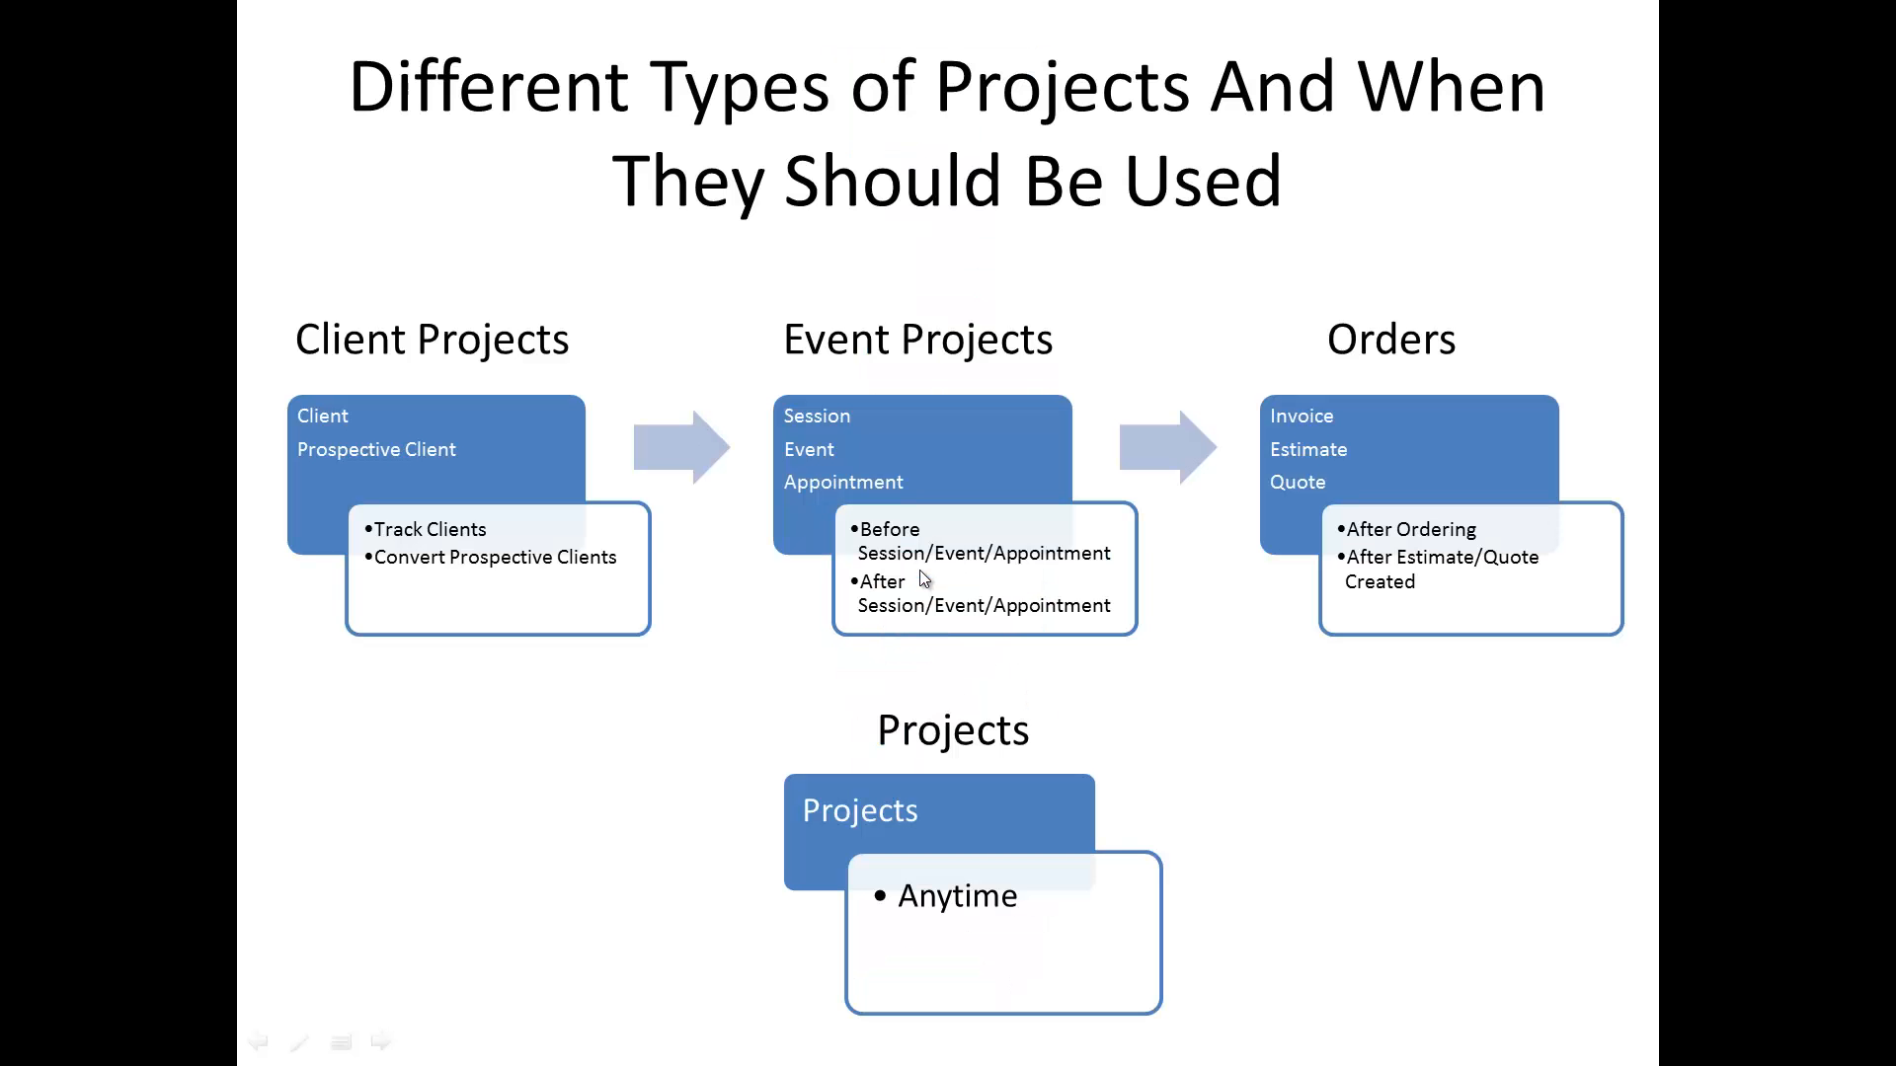
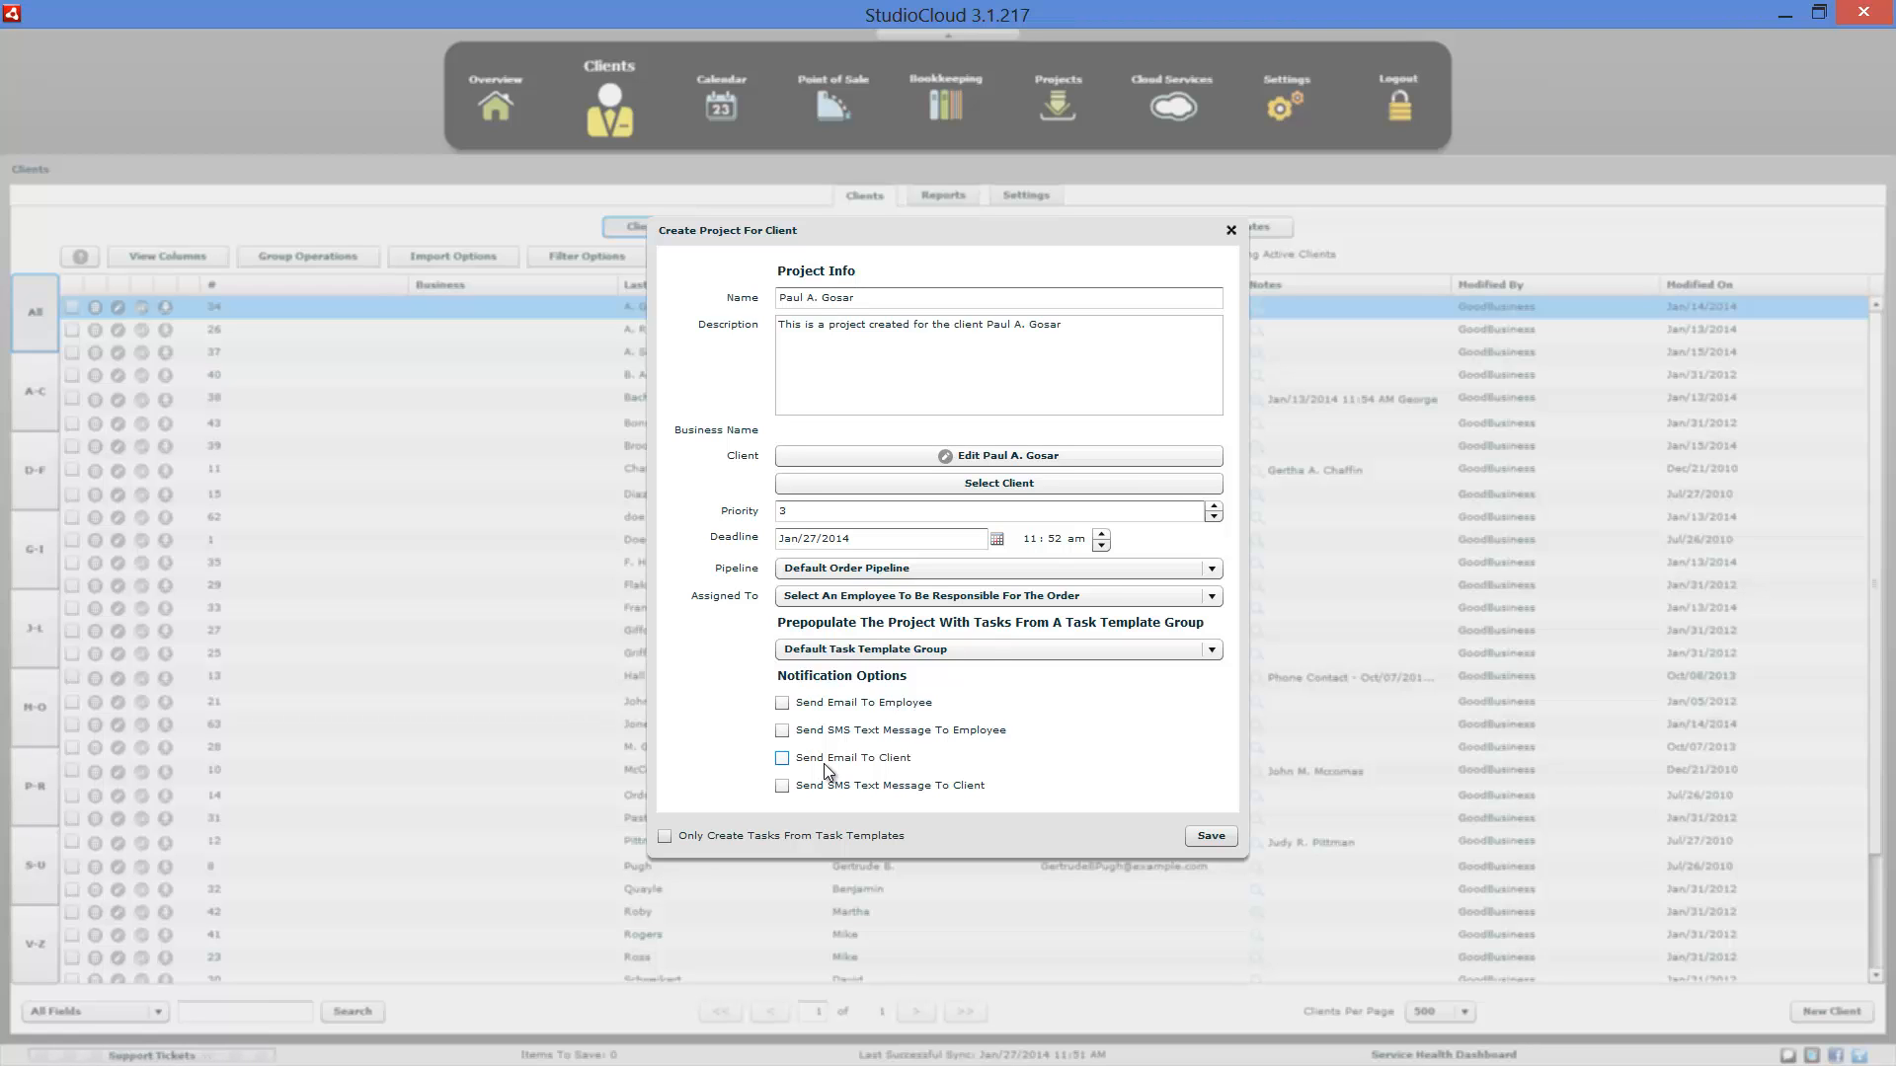
Step: Close the client's project form, switch to the prospective clients and view the project creation form for the first one listed
{"action": "left_click", "coordinate": [1231, 230]}
{"action": "left_click", "coordinate": [736, 229]}
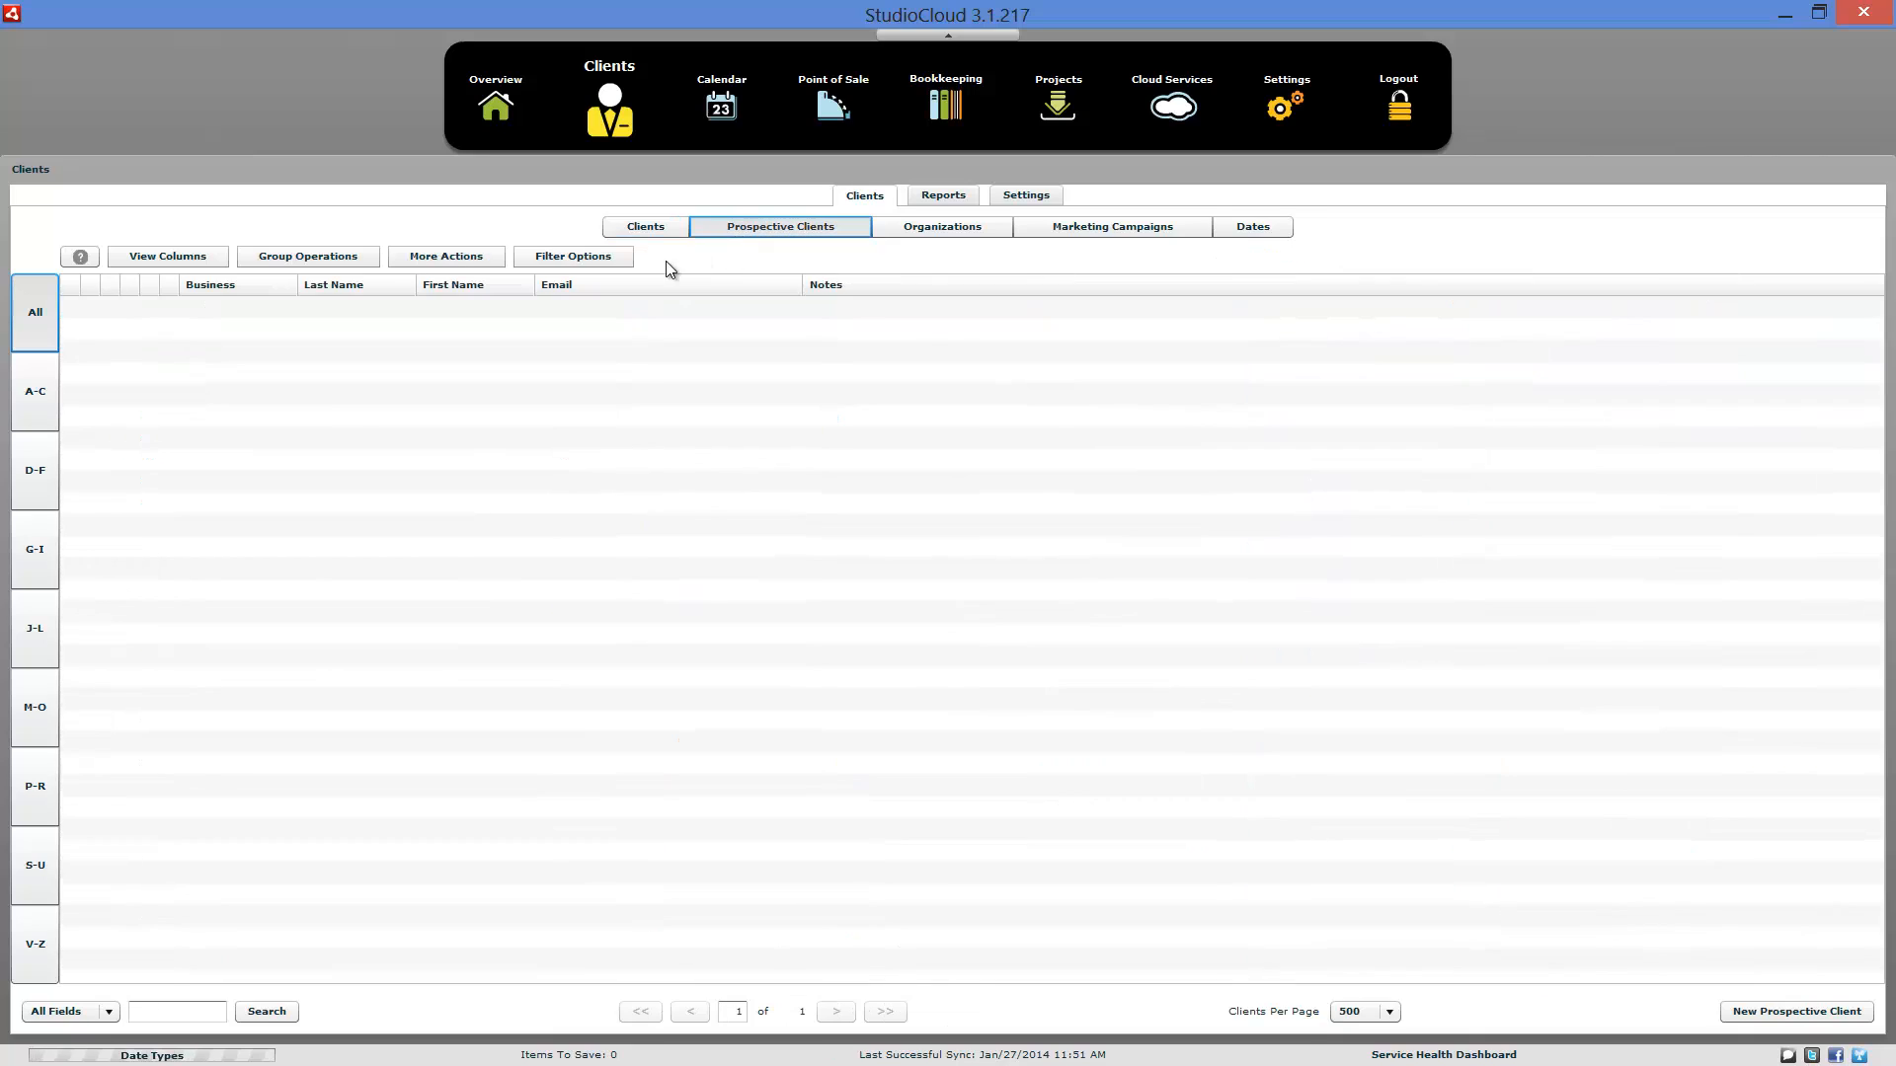
{"action": "left_click", "coordinate": [149, 308]}
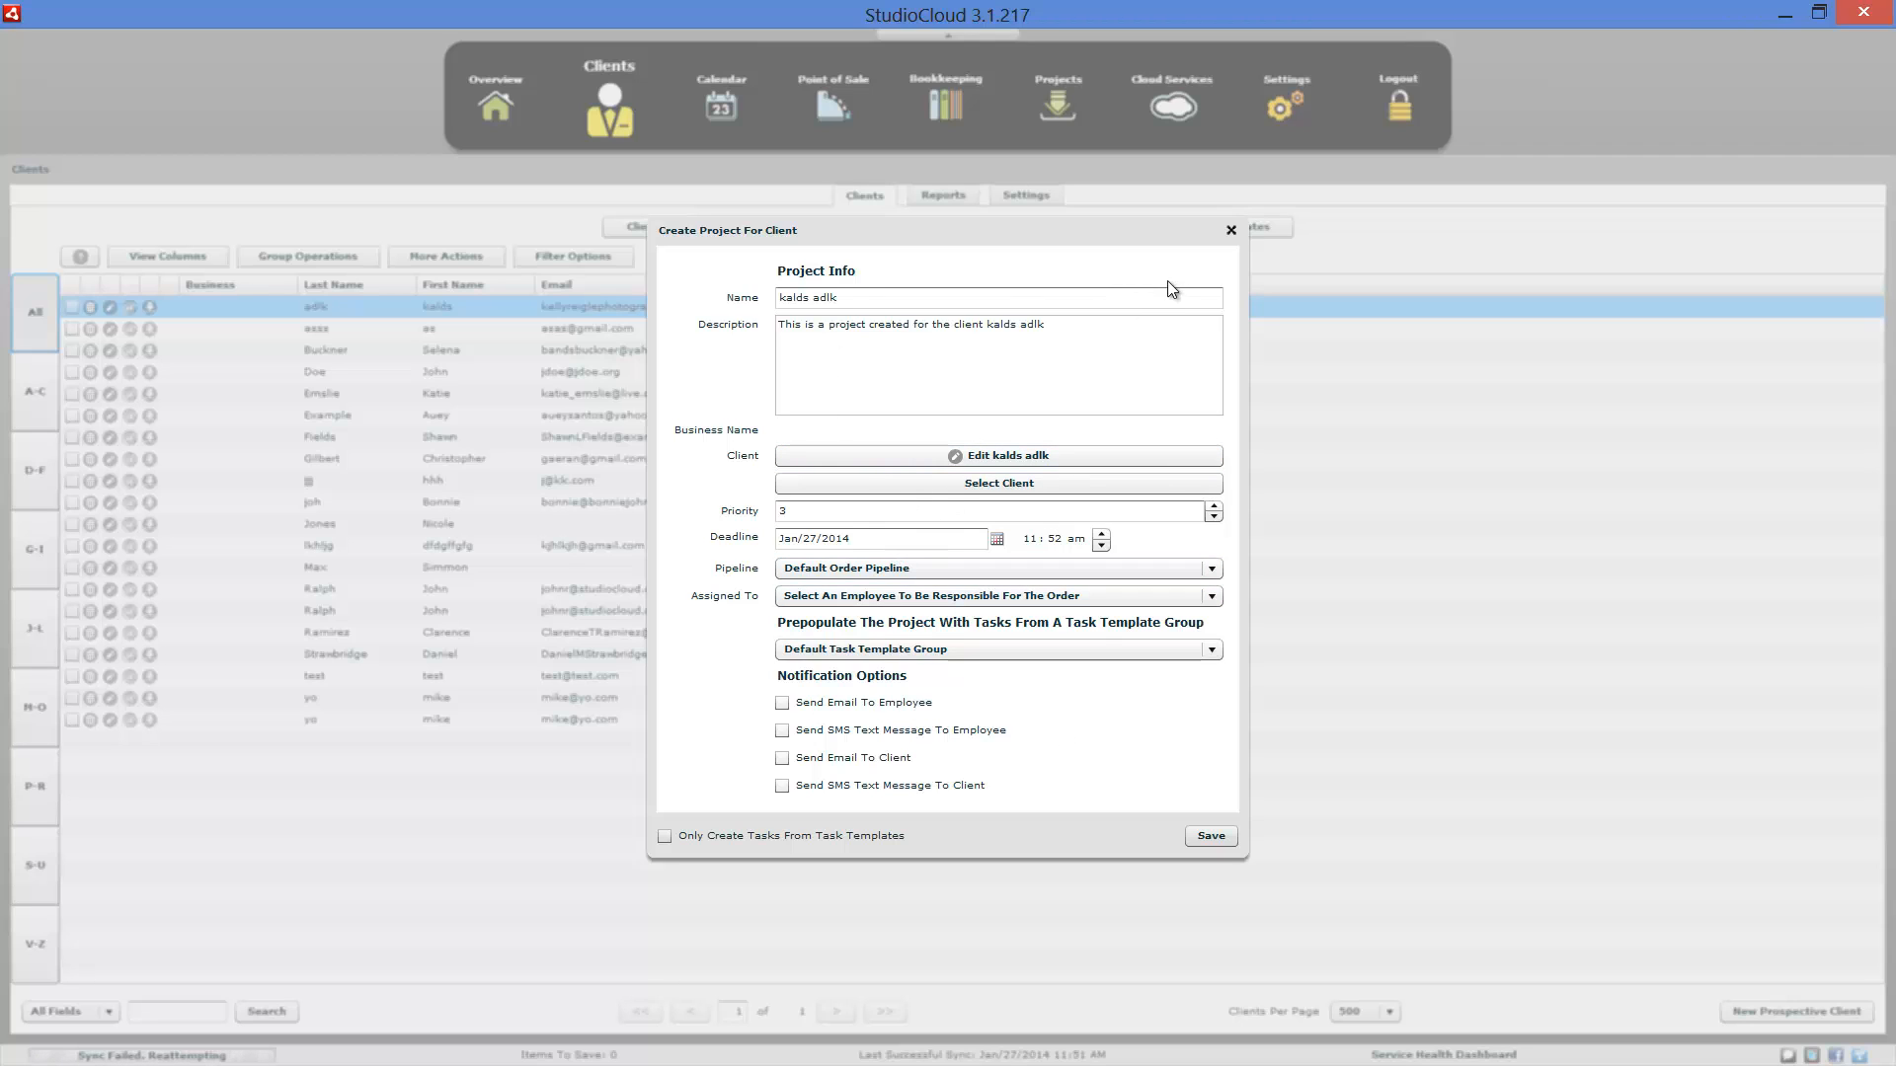
{"action": "left_click", "coordinate": [1231, 230]}
Step: Start a project for the fourth prospective client, try the Send Email To Client option and close the form unsaved
{"action": "left_click", "coordinate": [150, 373]}
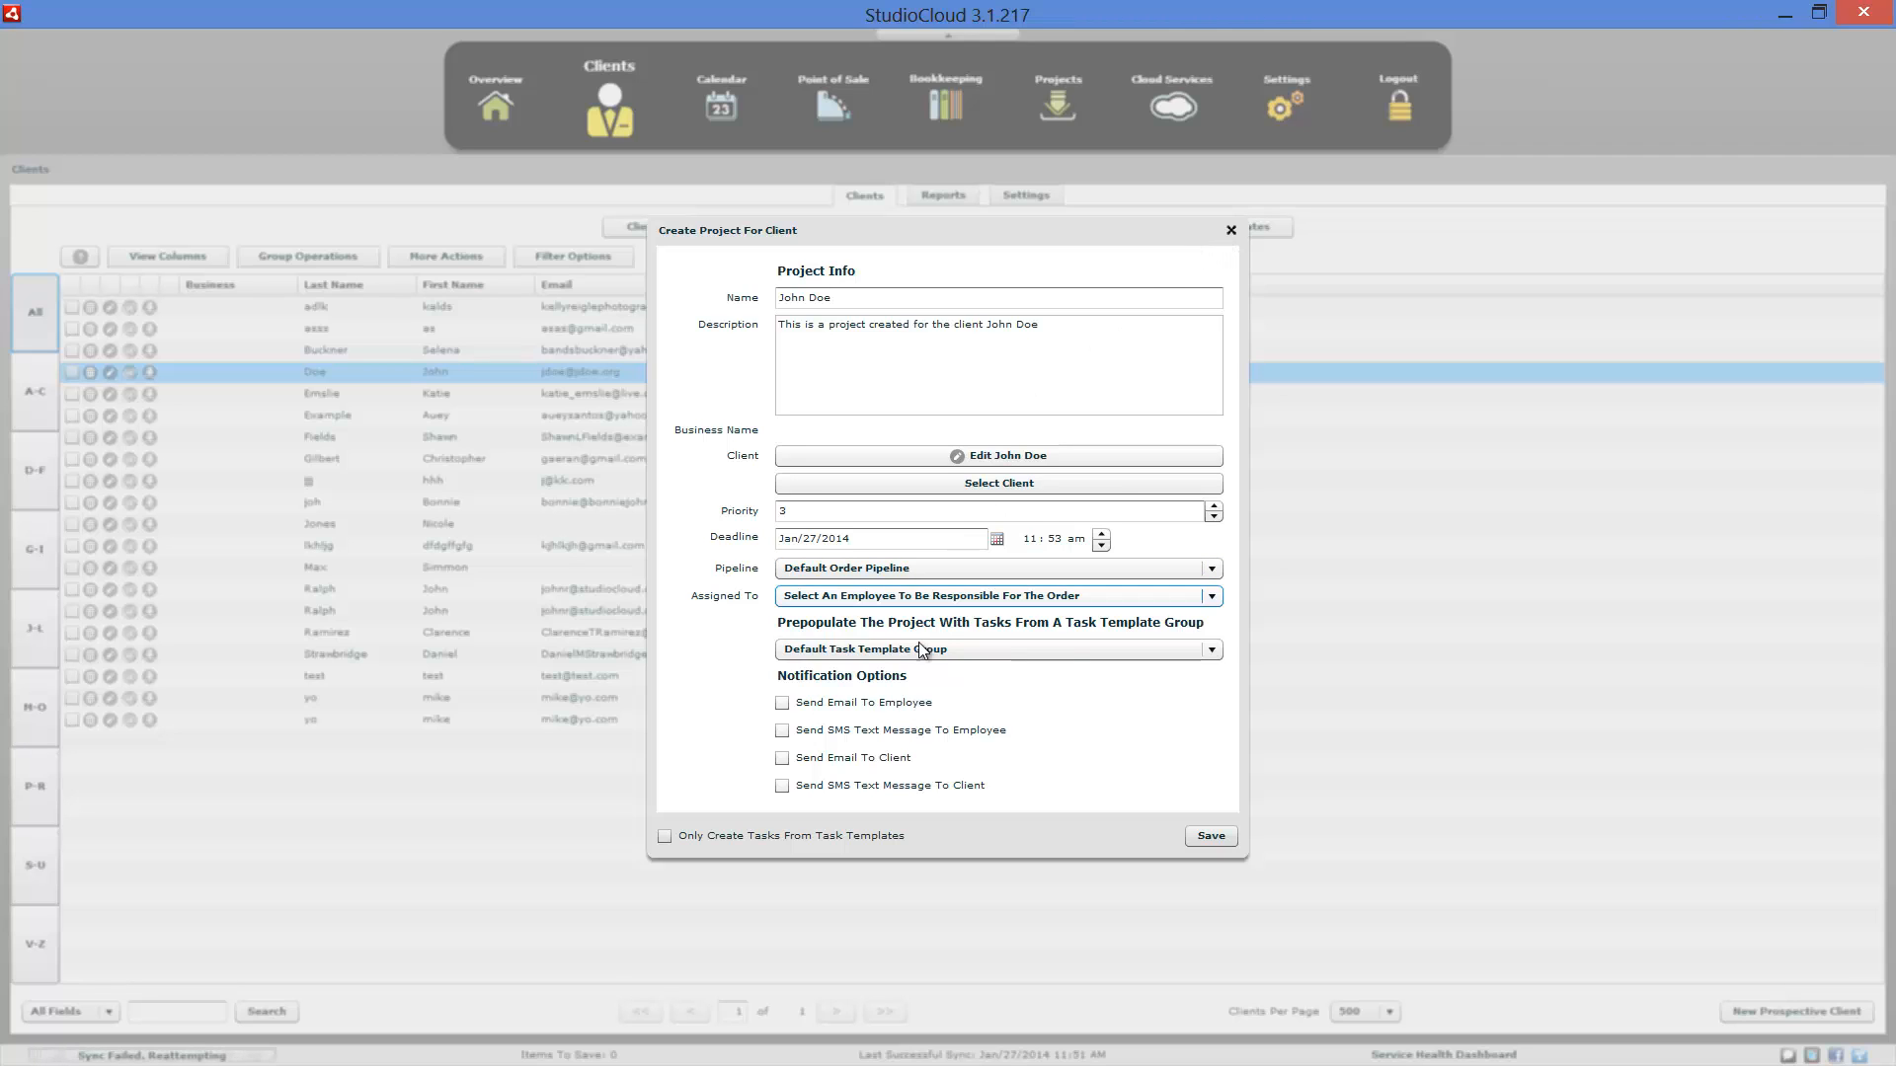
{"action": "left_click", "coordinate": [834, 758]}
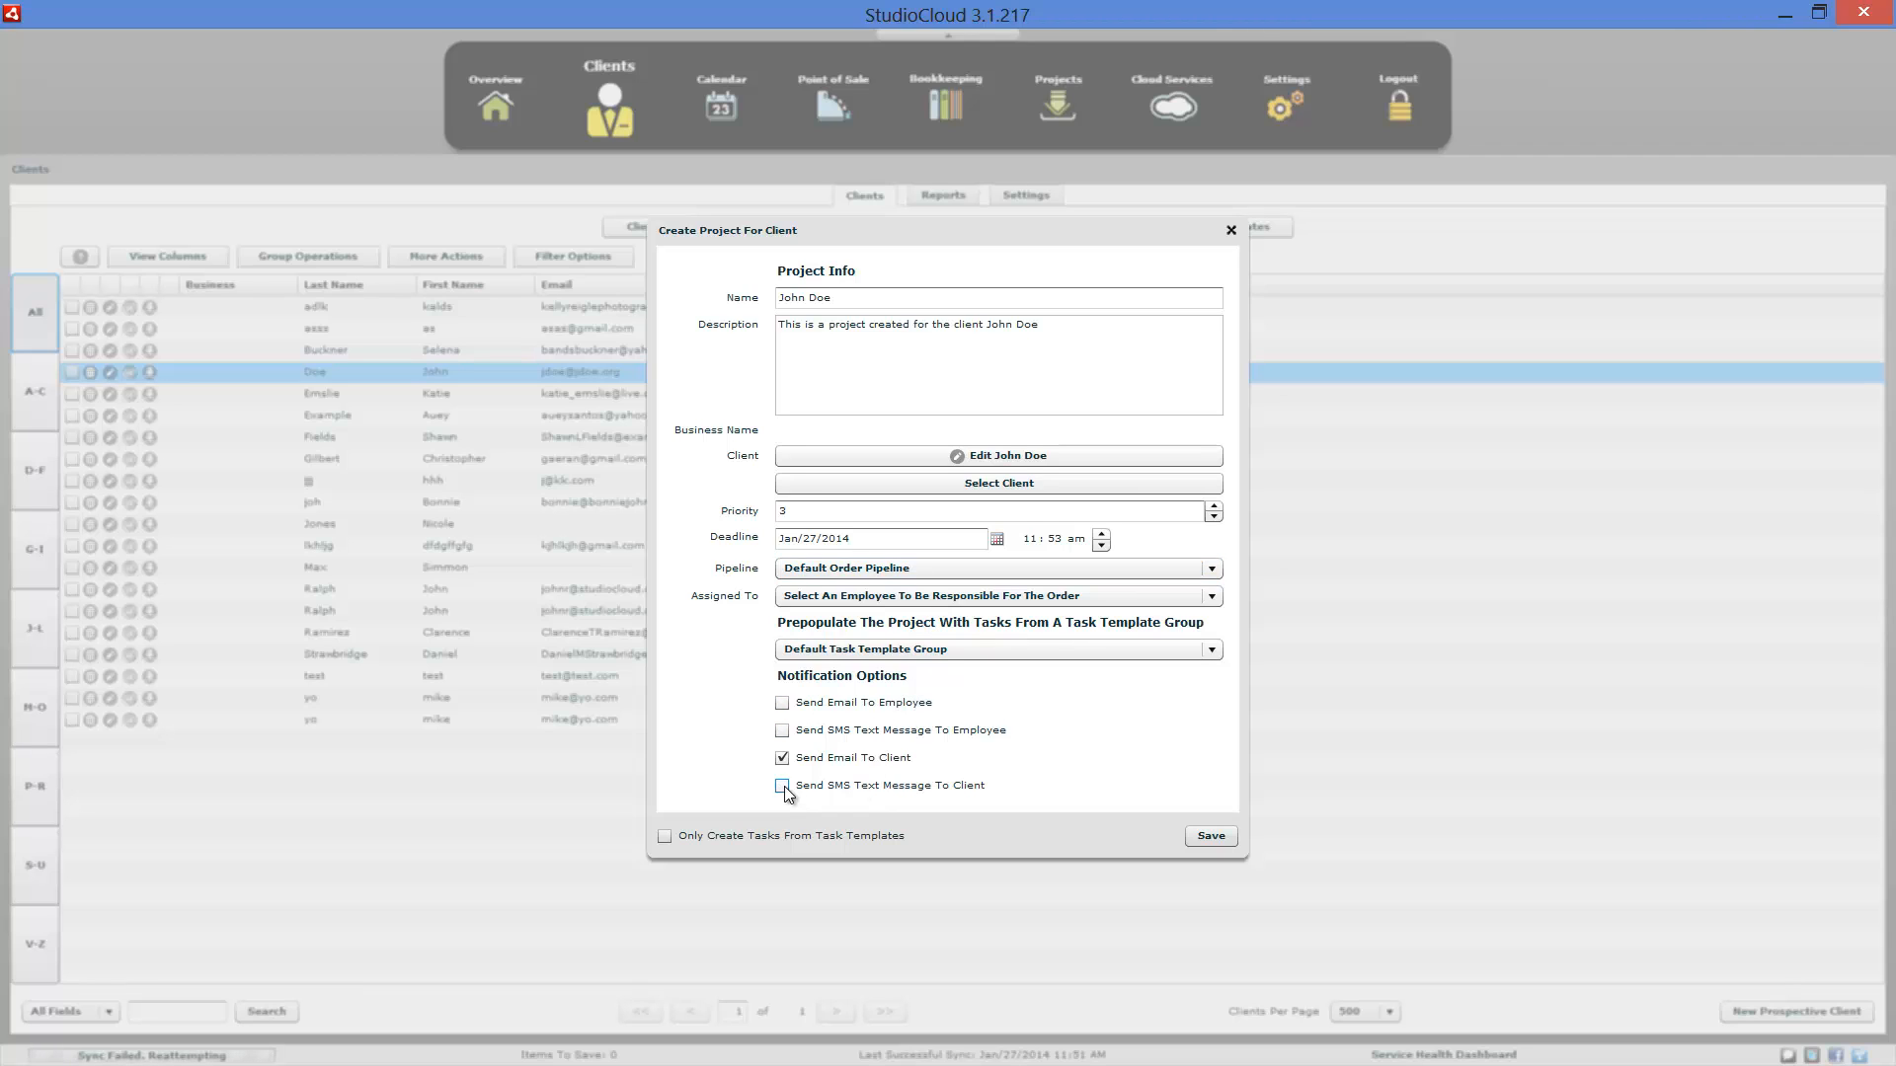
{"action": "left_click", "coordinate": [783, 759]}
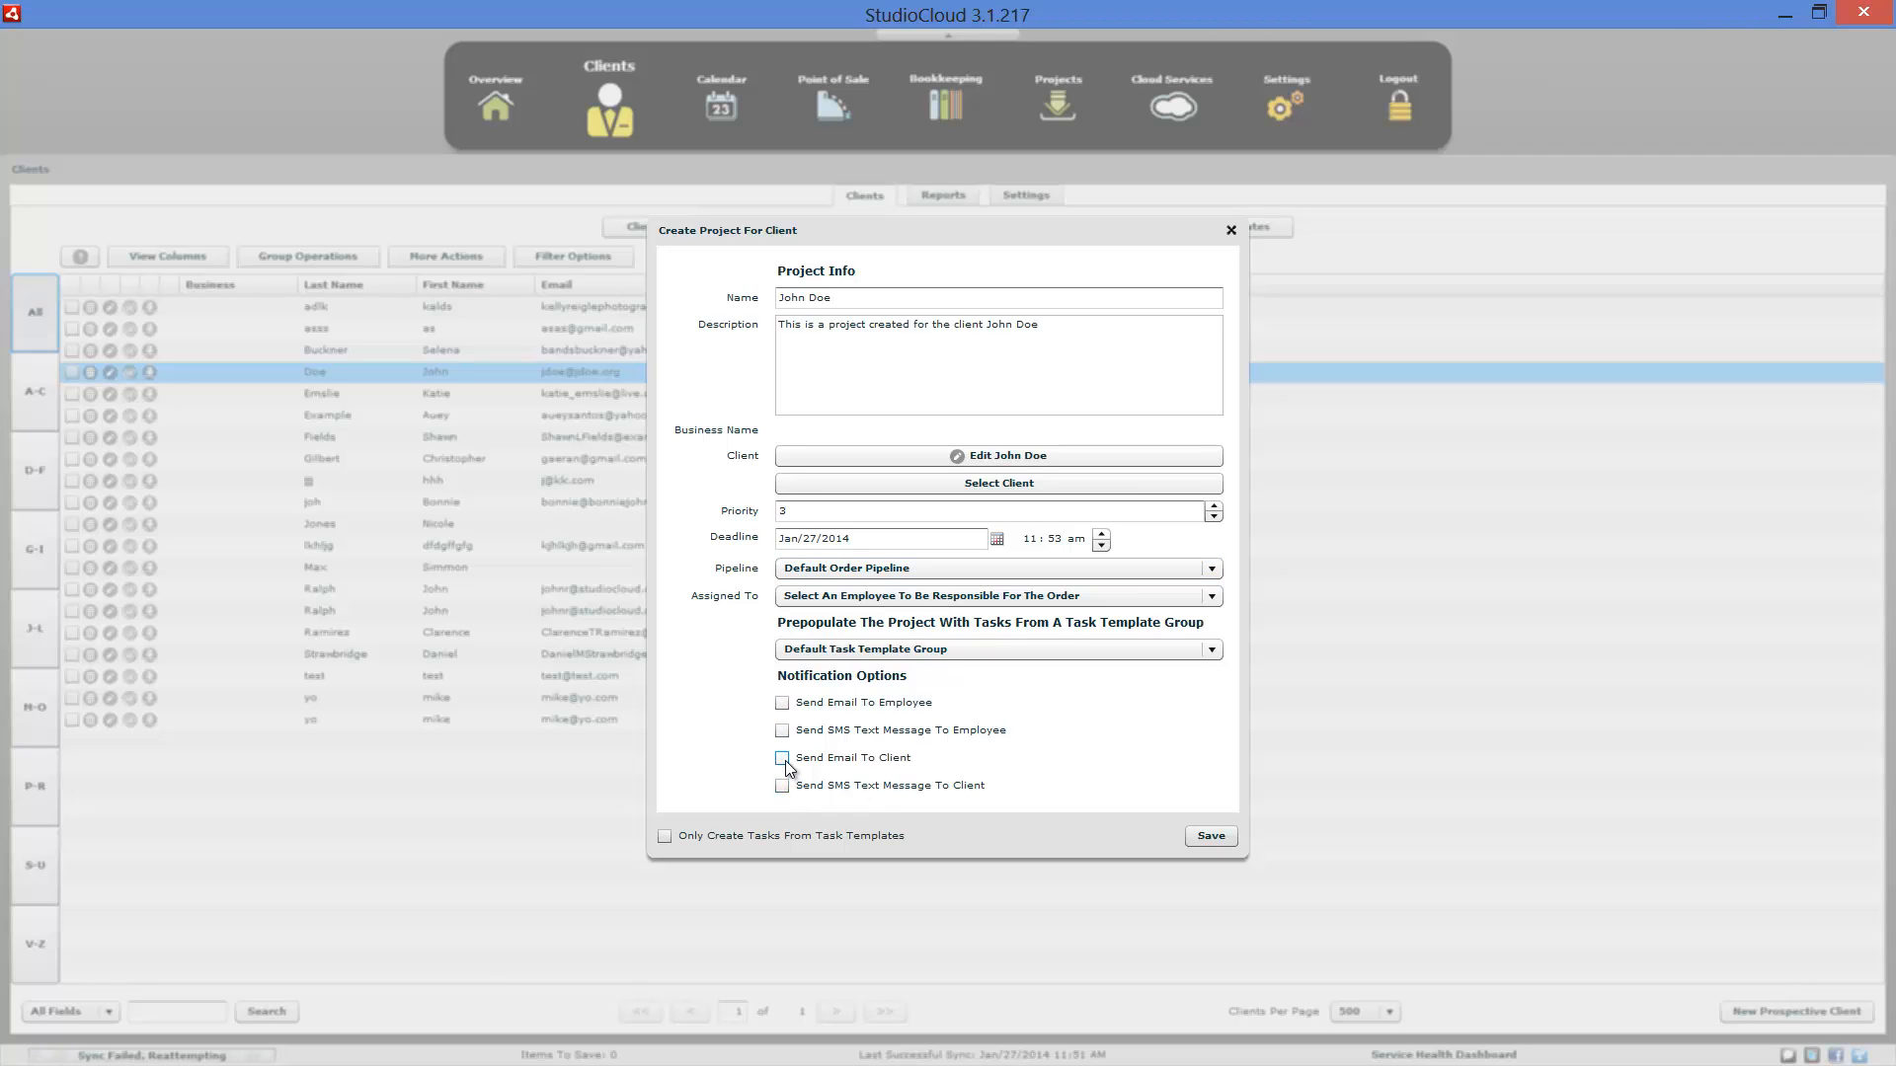
{"action": "left_click", "coordinate": [1231, 229]}
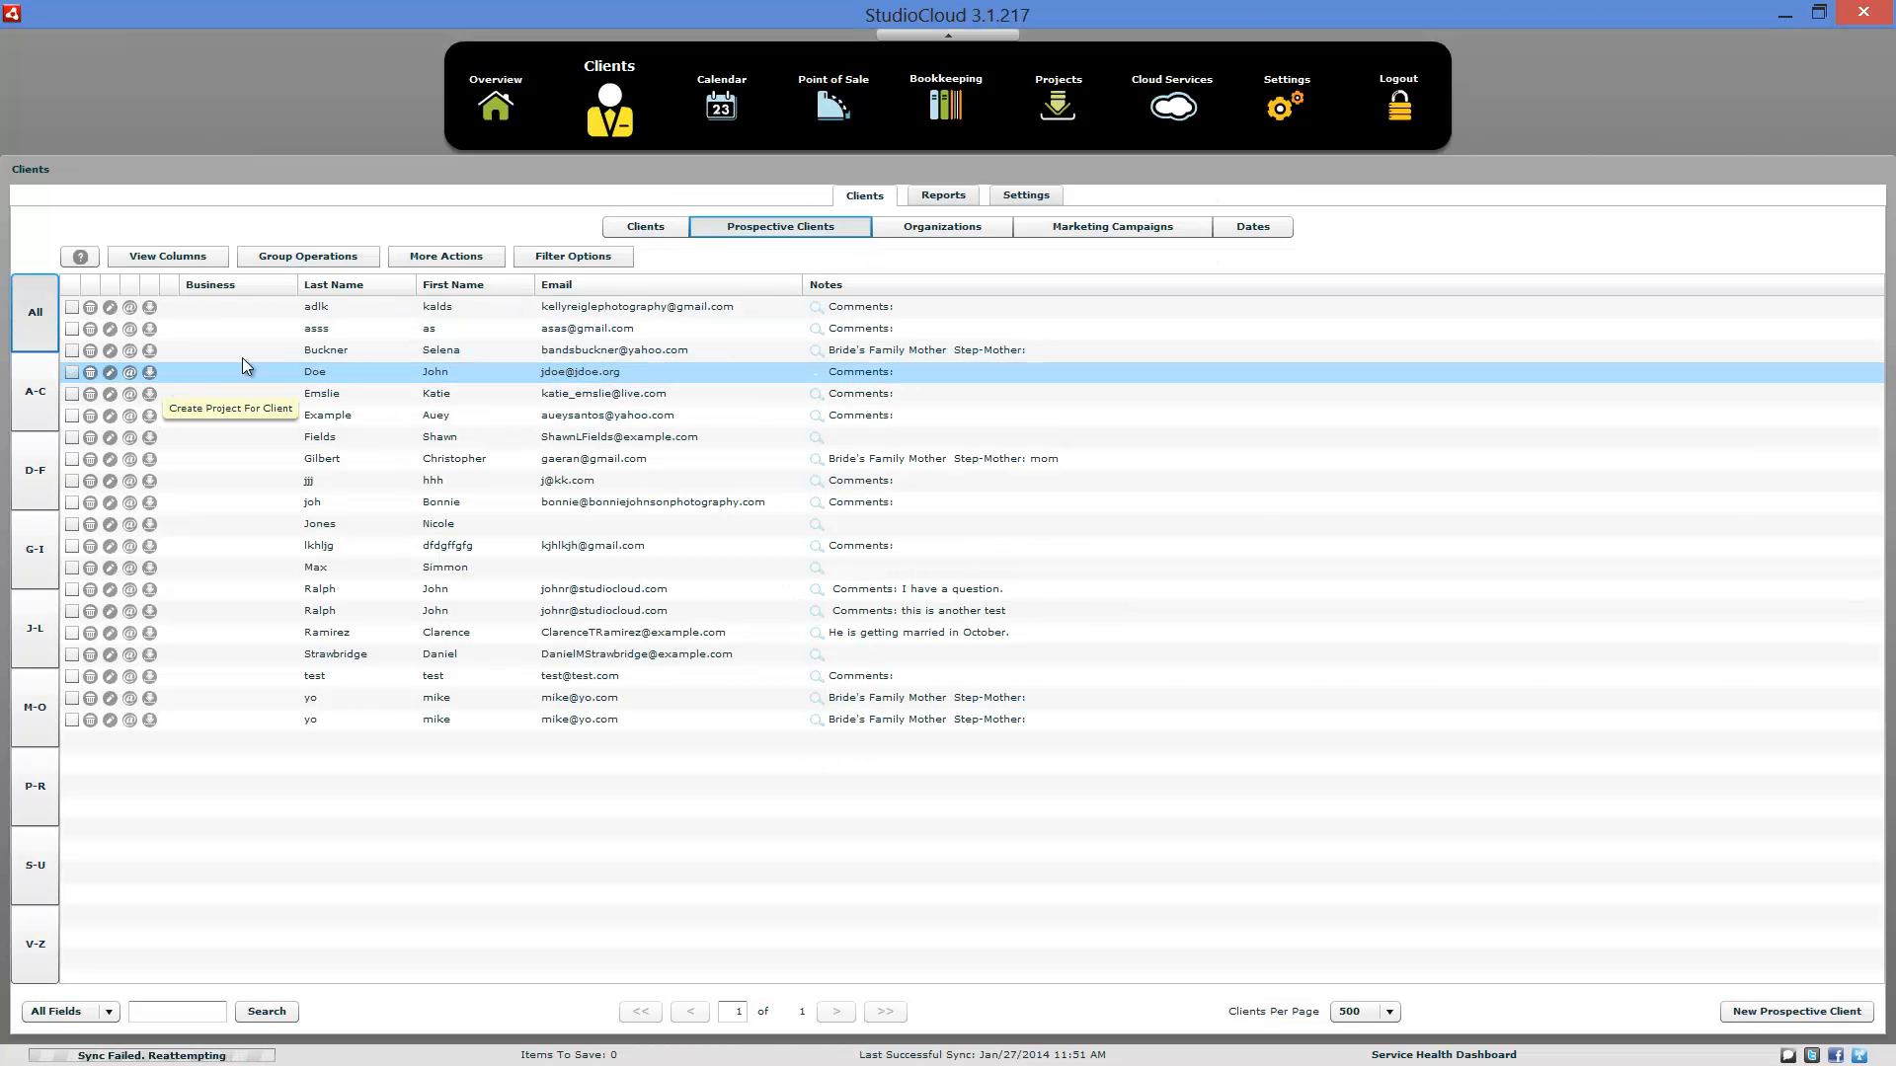
Step: Return to the clients list, examine the third client's creation options and associated projects, and close the client record
{"action": "left_click", "coordinate": [647, 227]}
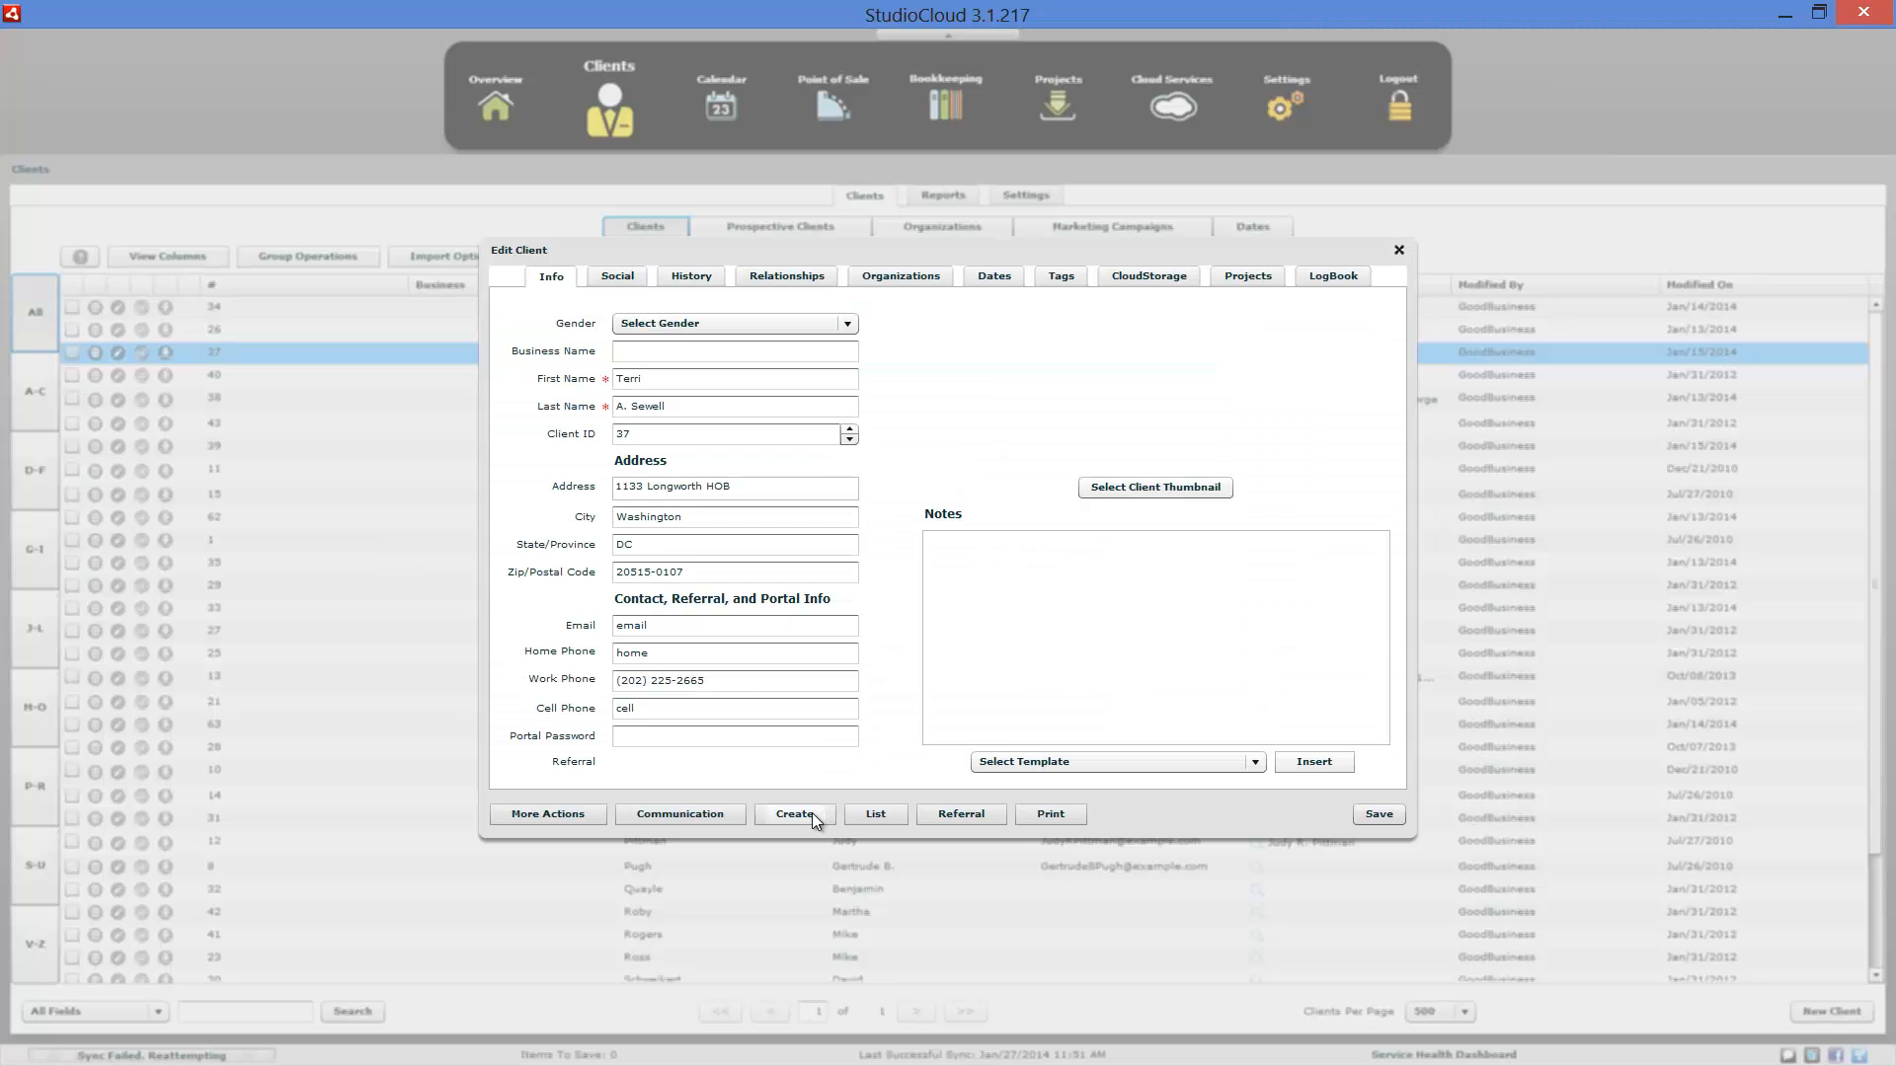
{"action": "left_click", "coordinate": [812, 815]}
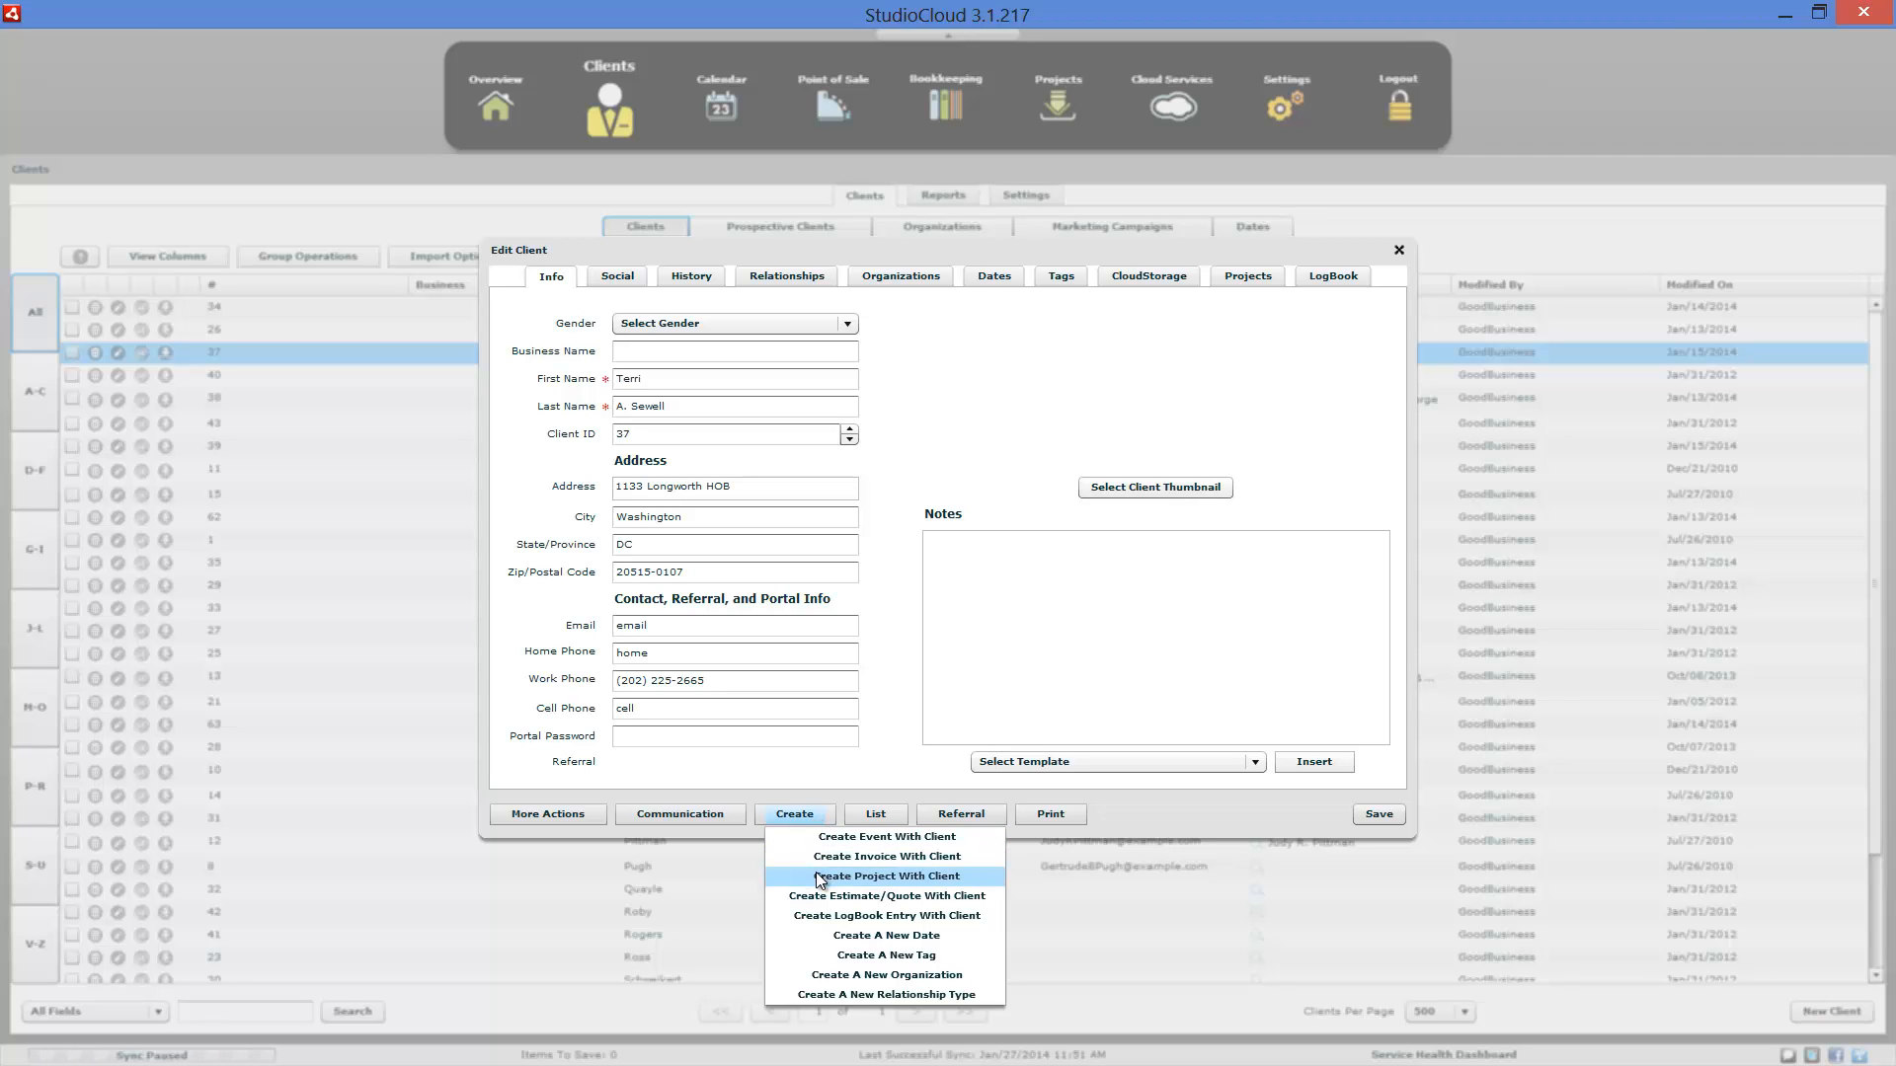
{"action": "left_click", "coordinate": [898, 422]}
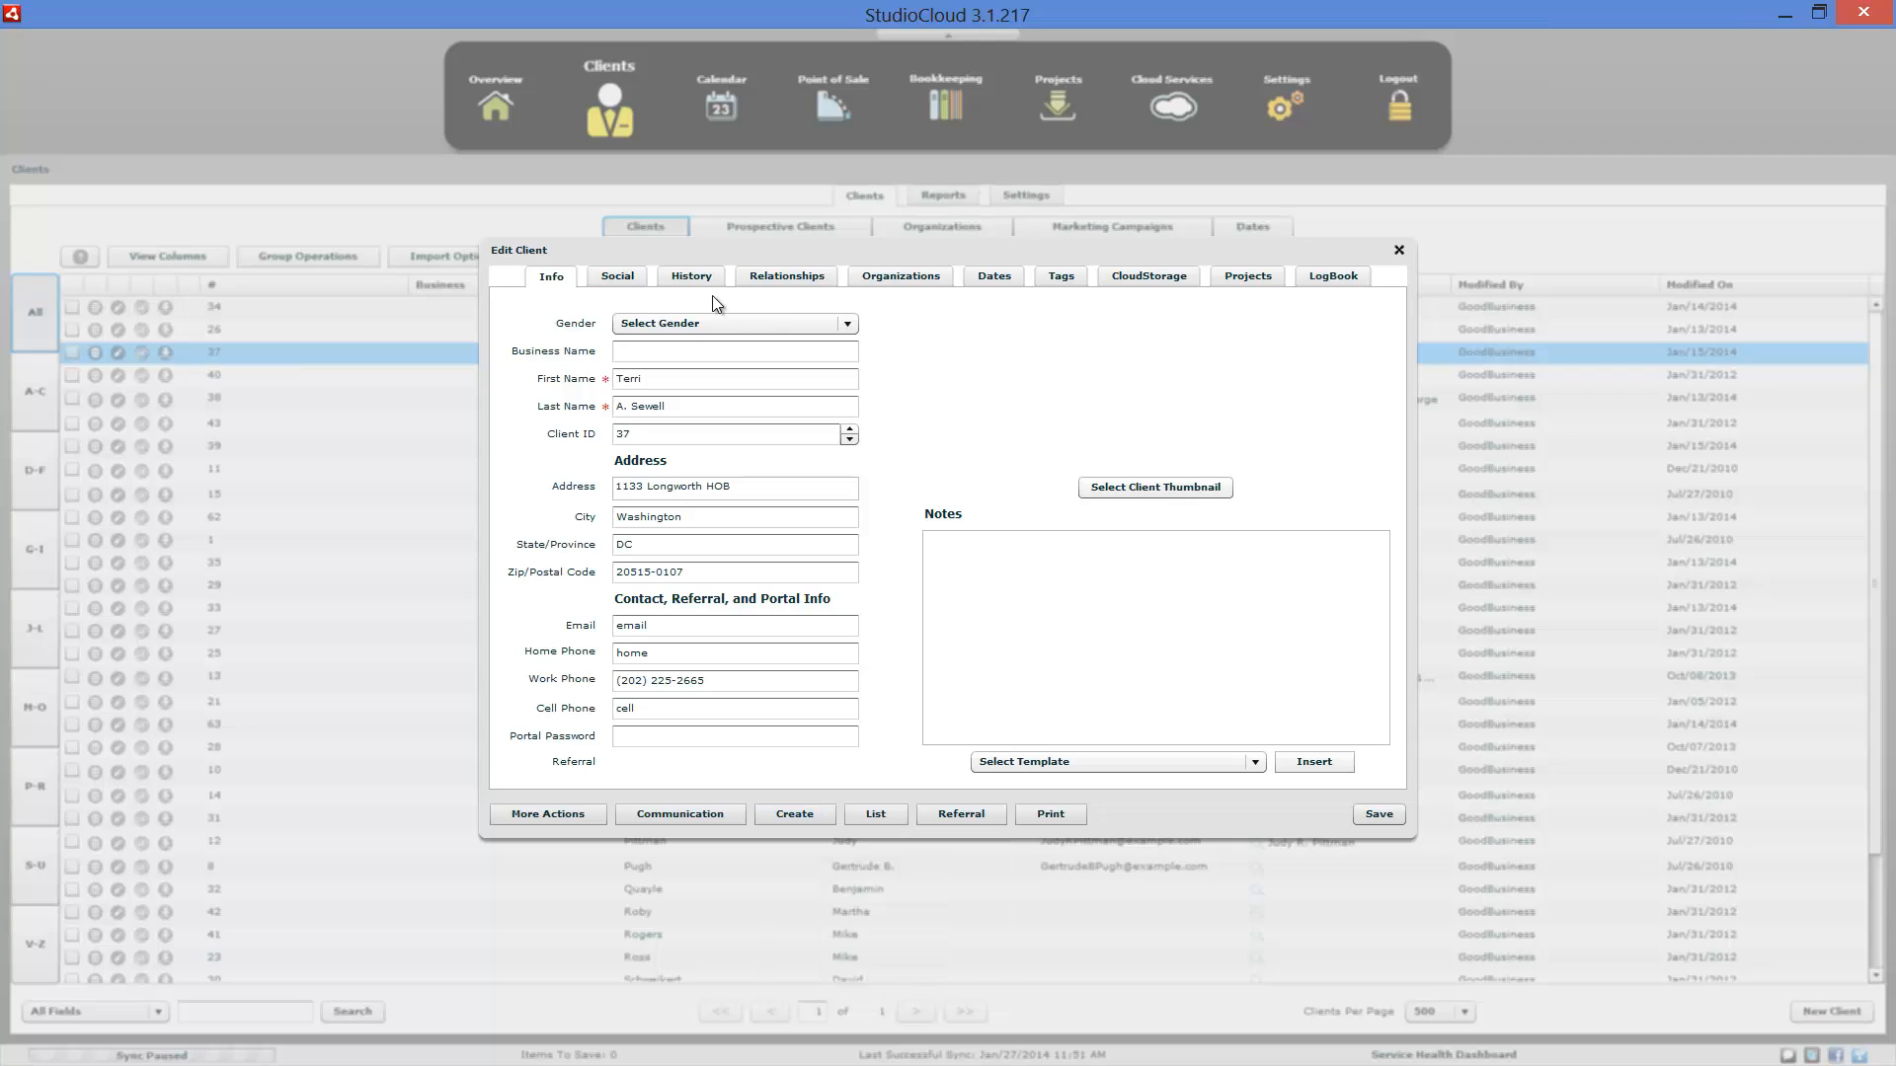
{"action": "left_click", "coordinate": [1239, 275]}
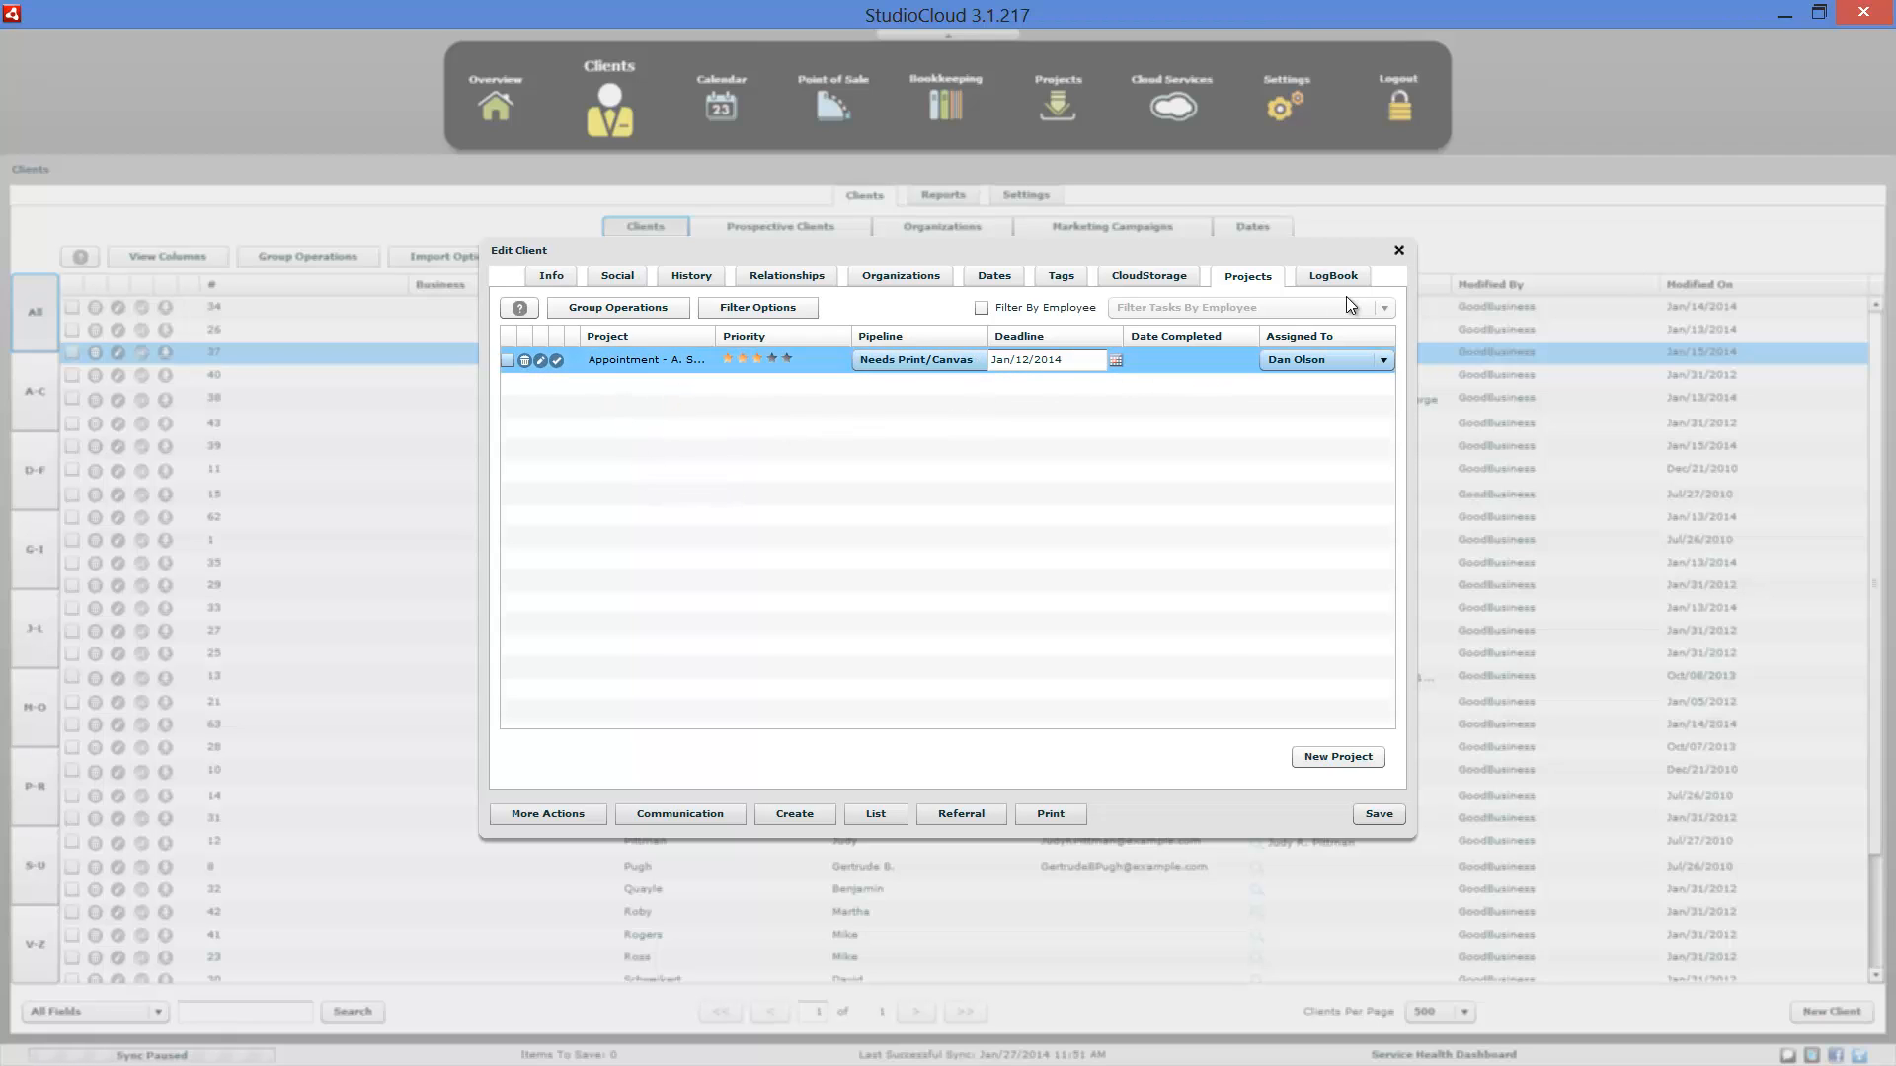
{"action": "left_click", "coordinate": [1399, 251]}
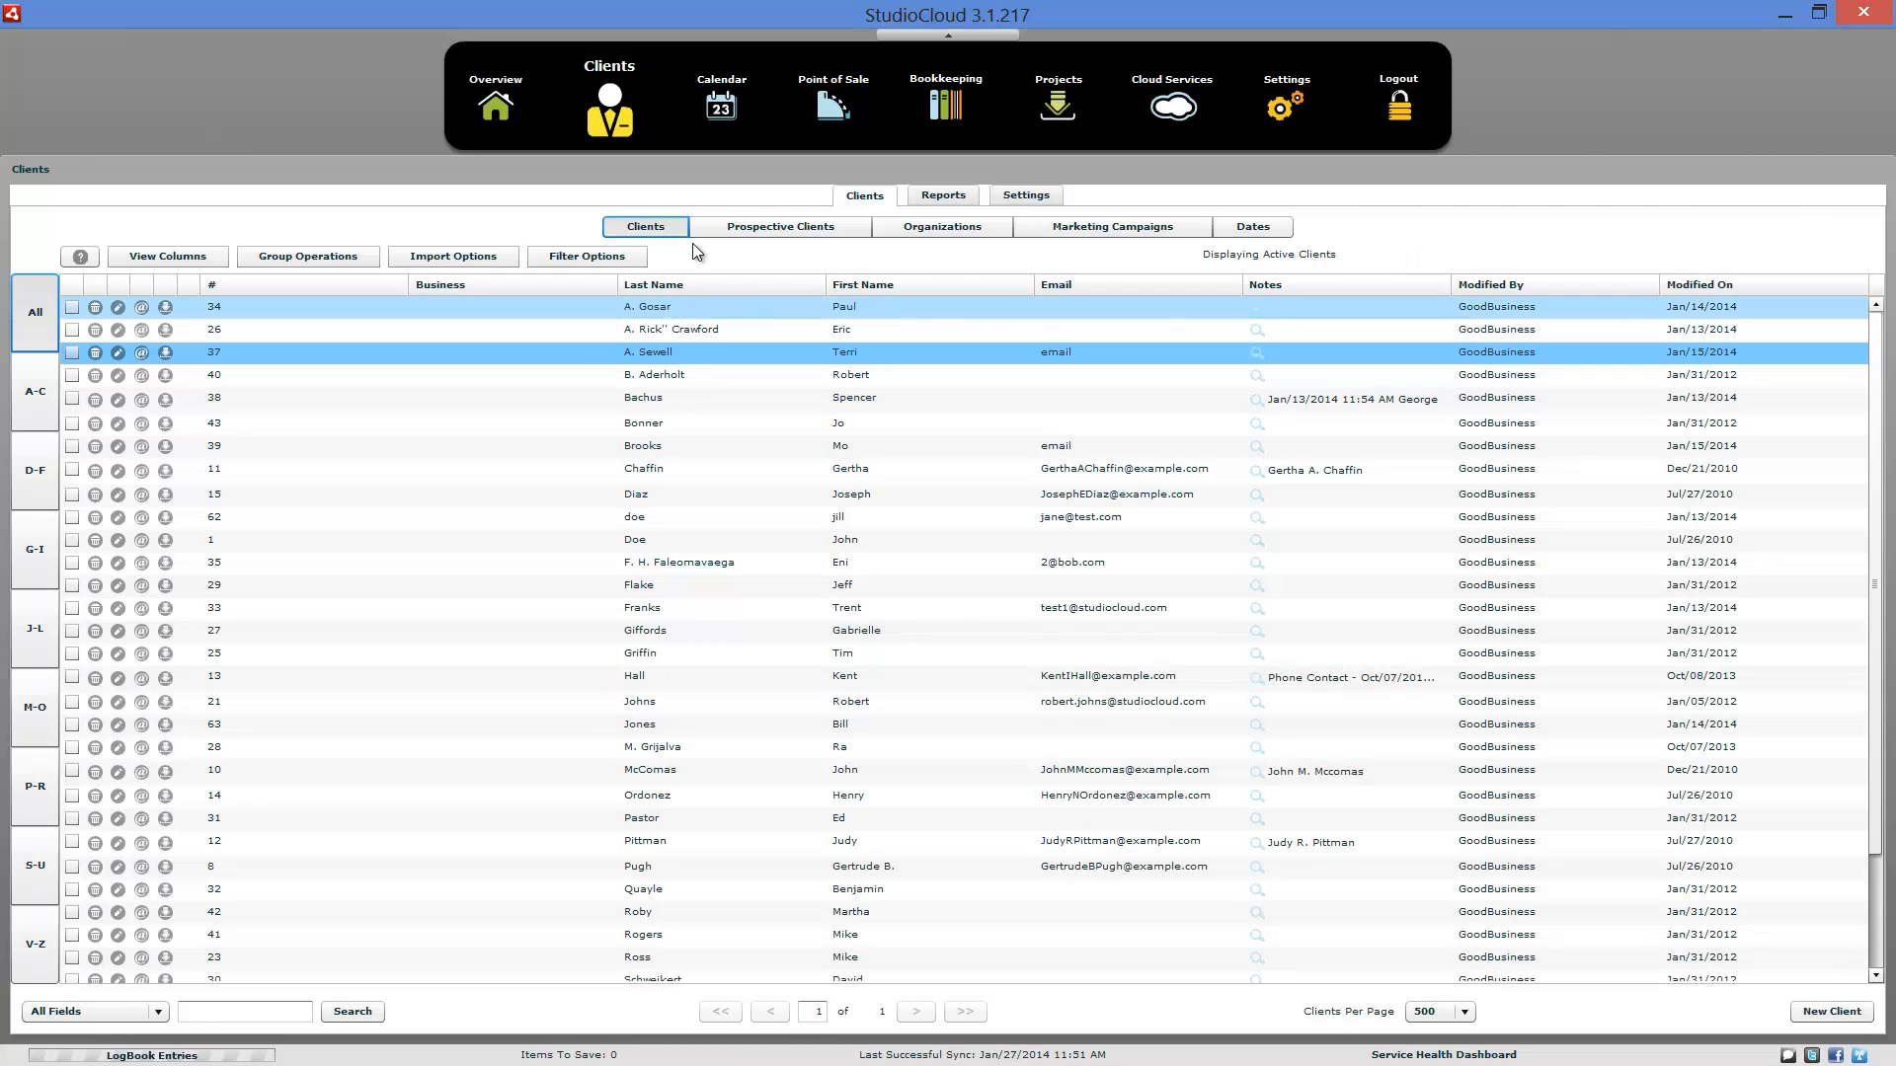
Step: Open the 9:30 AM General session on January 14 in the calendar, review its additional actions and creation options, and close it
{"action": "left_click", "coordinate": [733, 128]}
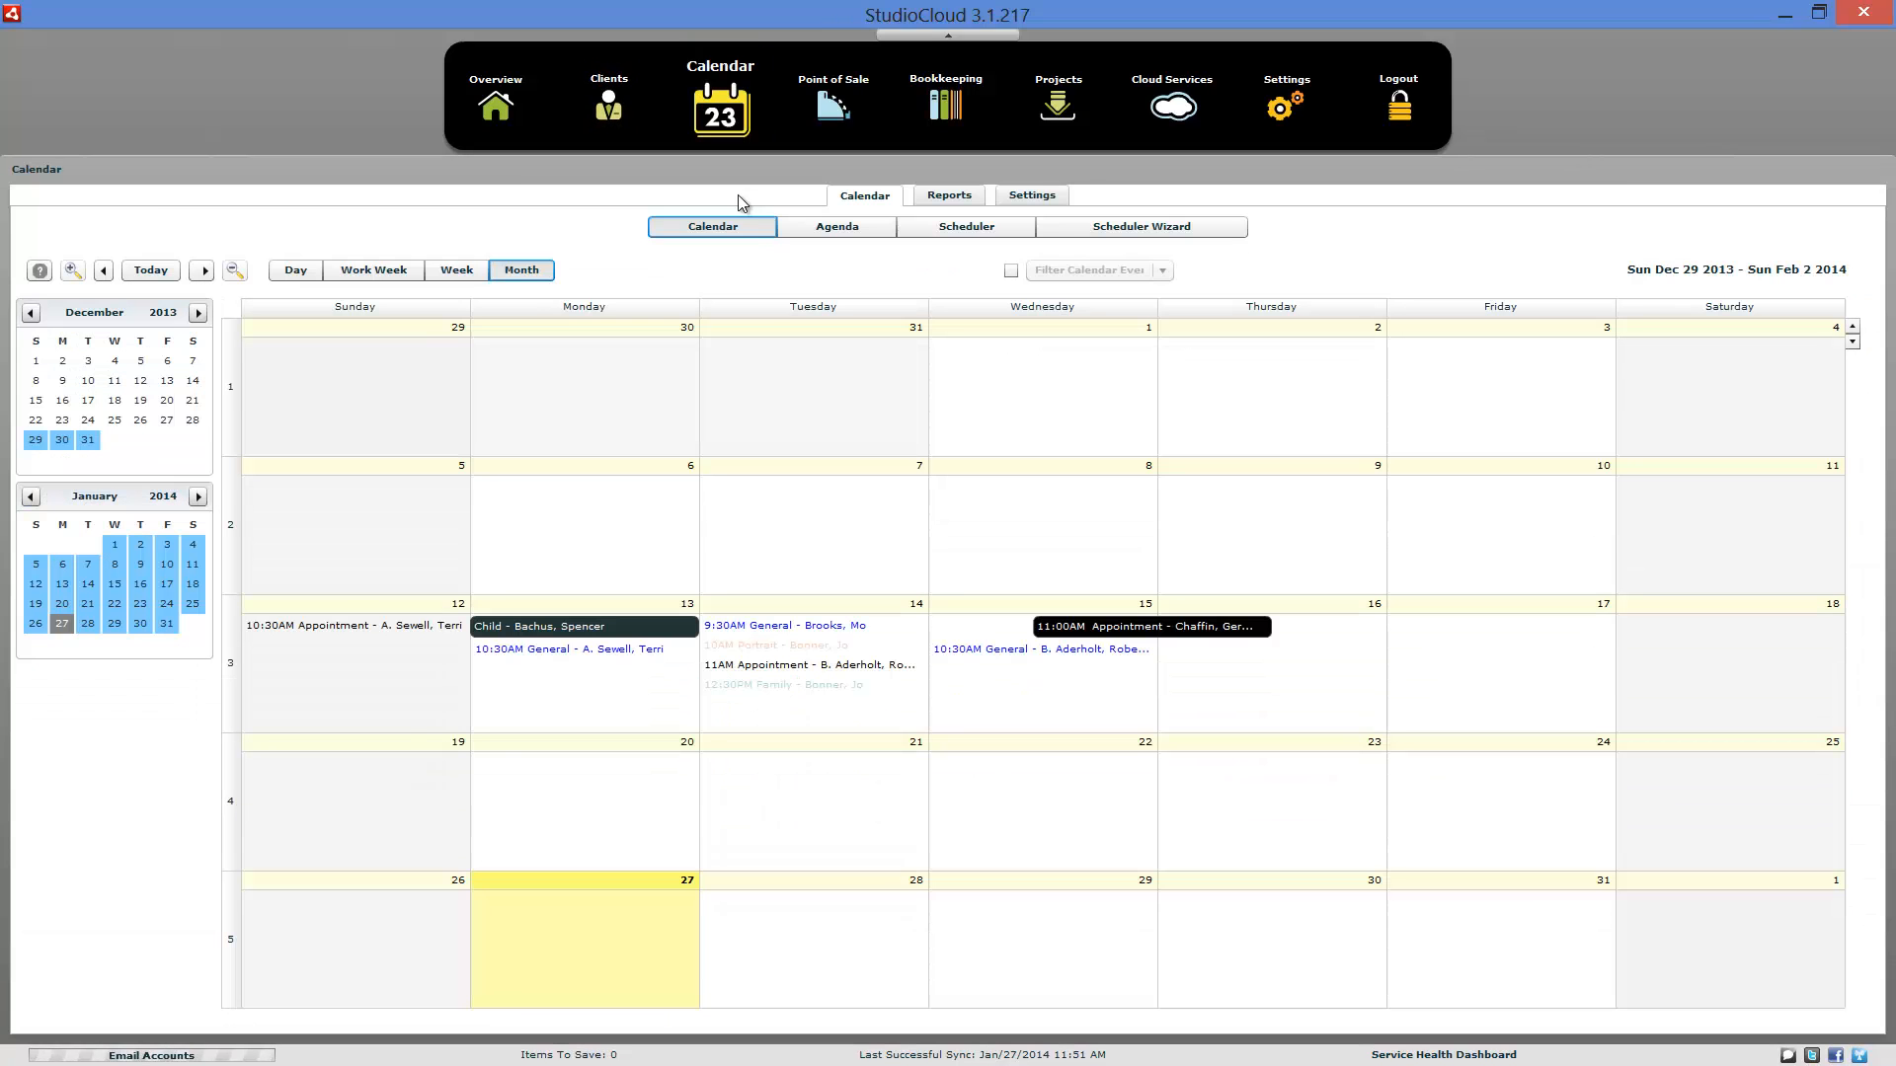
{"action": "double_click", "coordinate": [766, 625]}
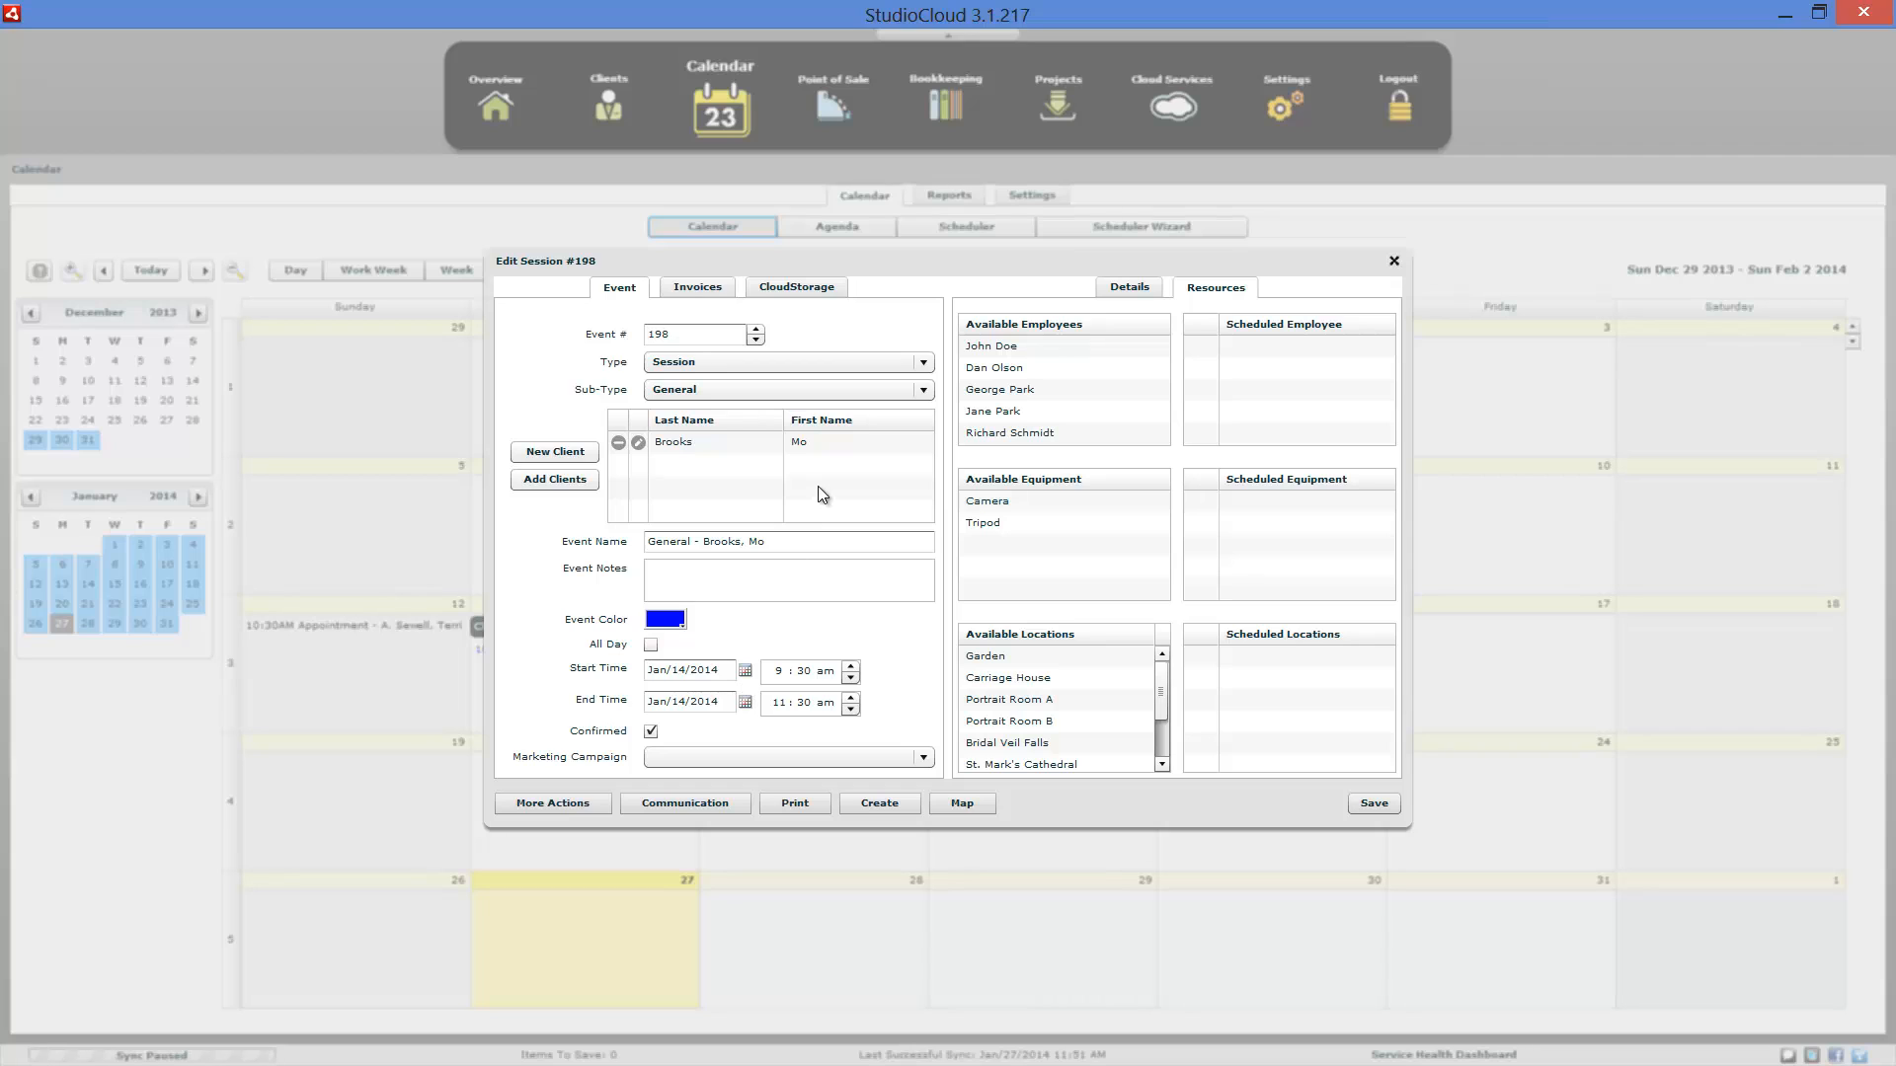
{"action": "left_click", "coordinate": [572, 802]}
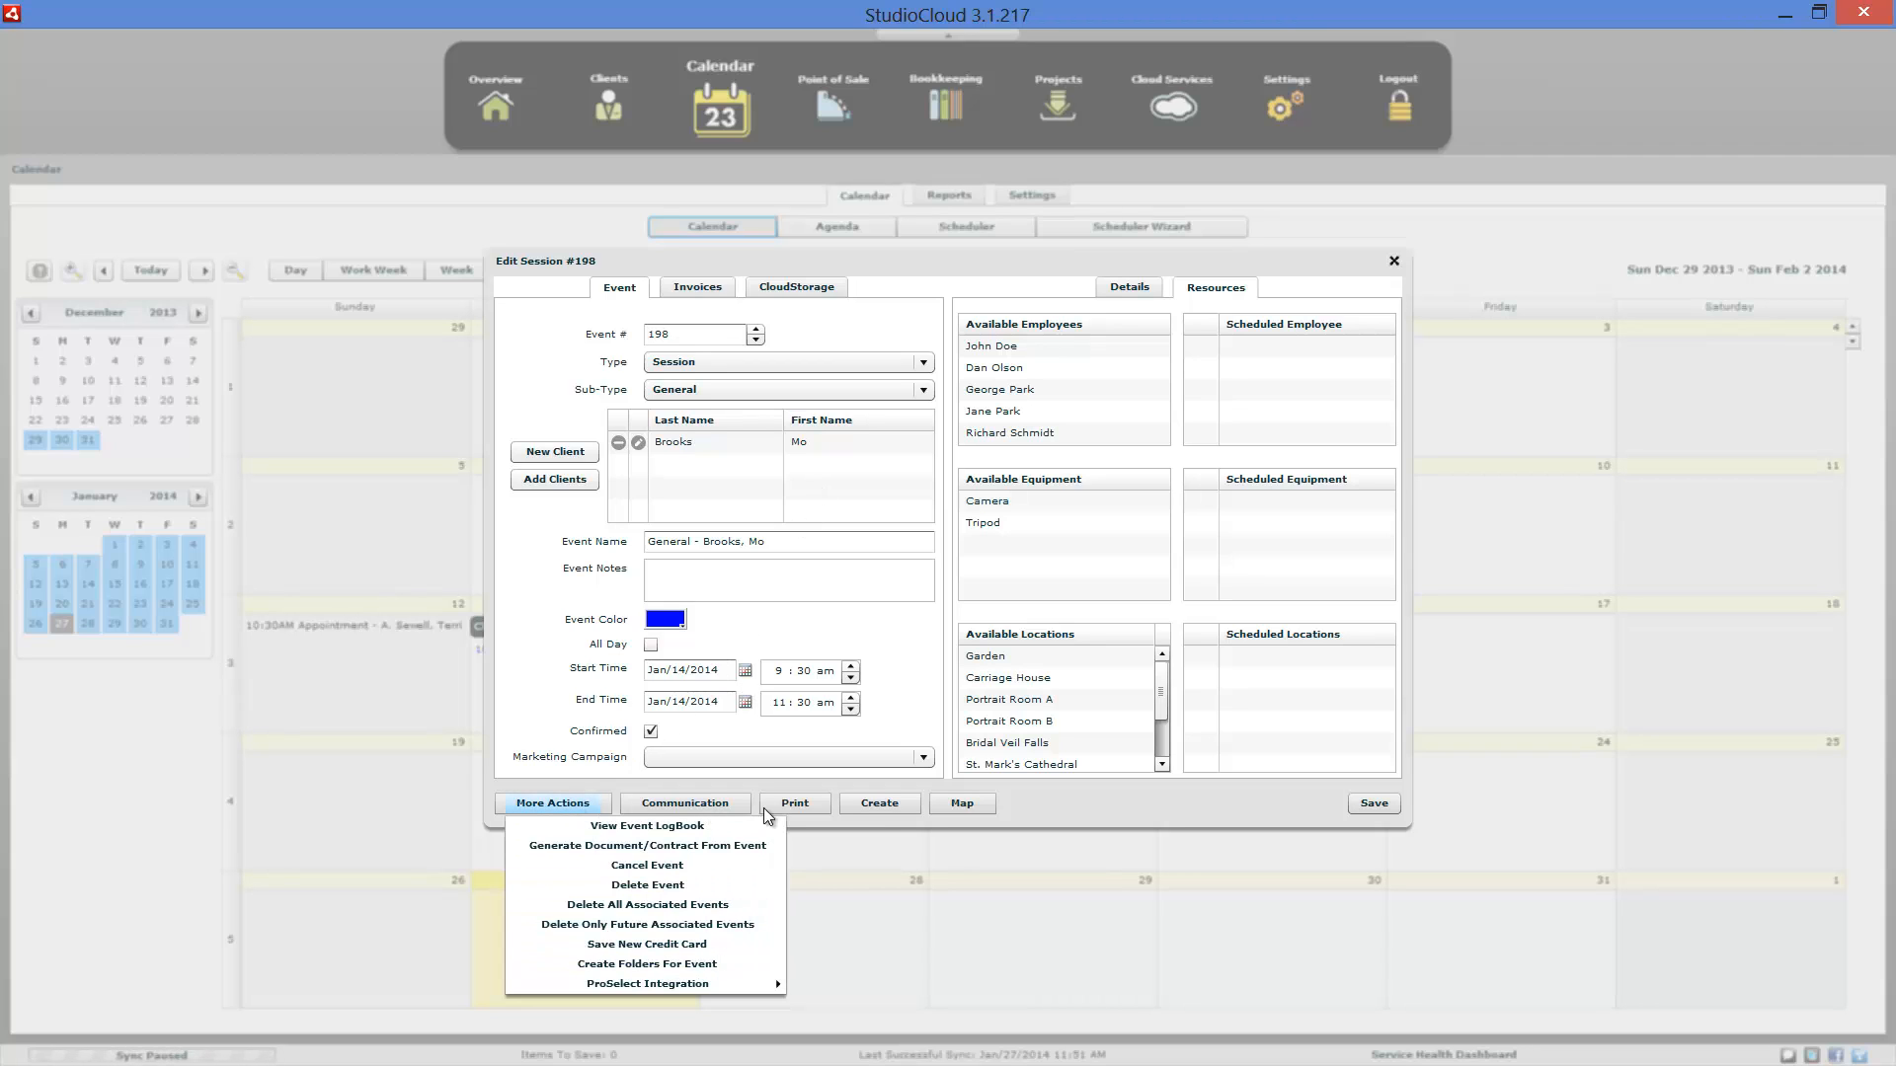
{"action": "left_click", "coordinate": [899, 803]}
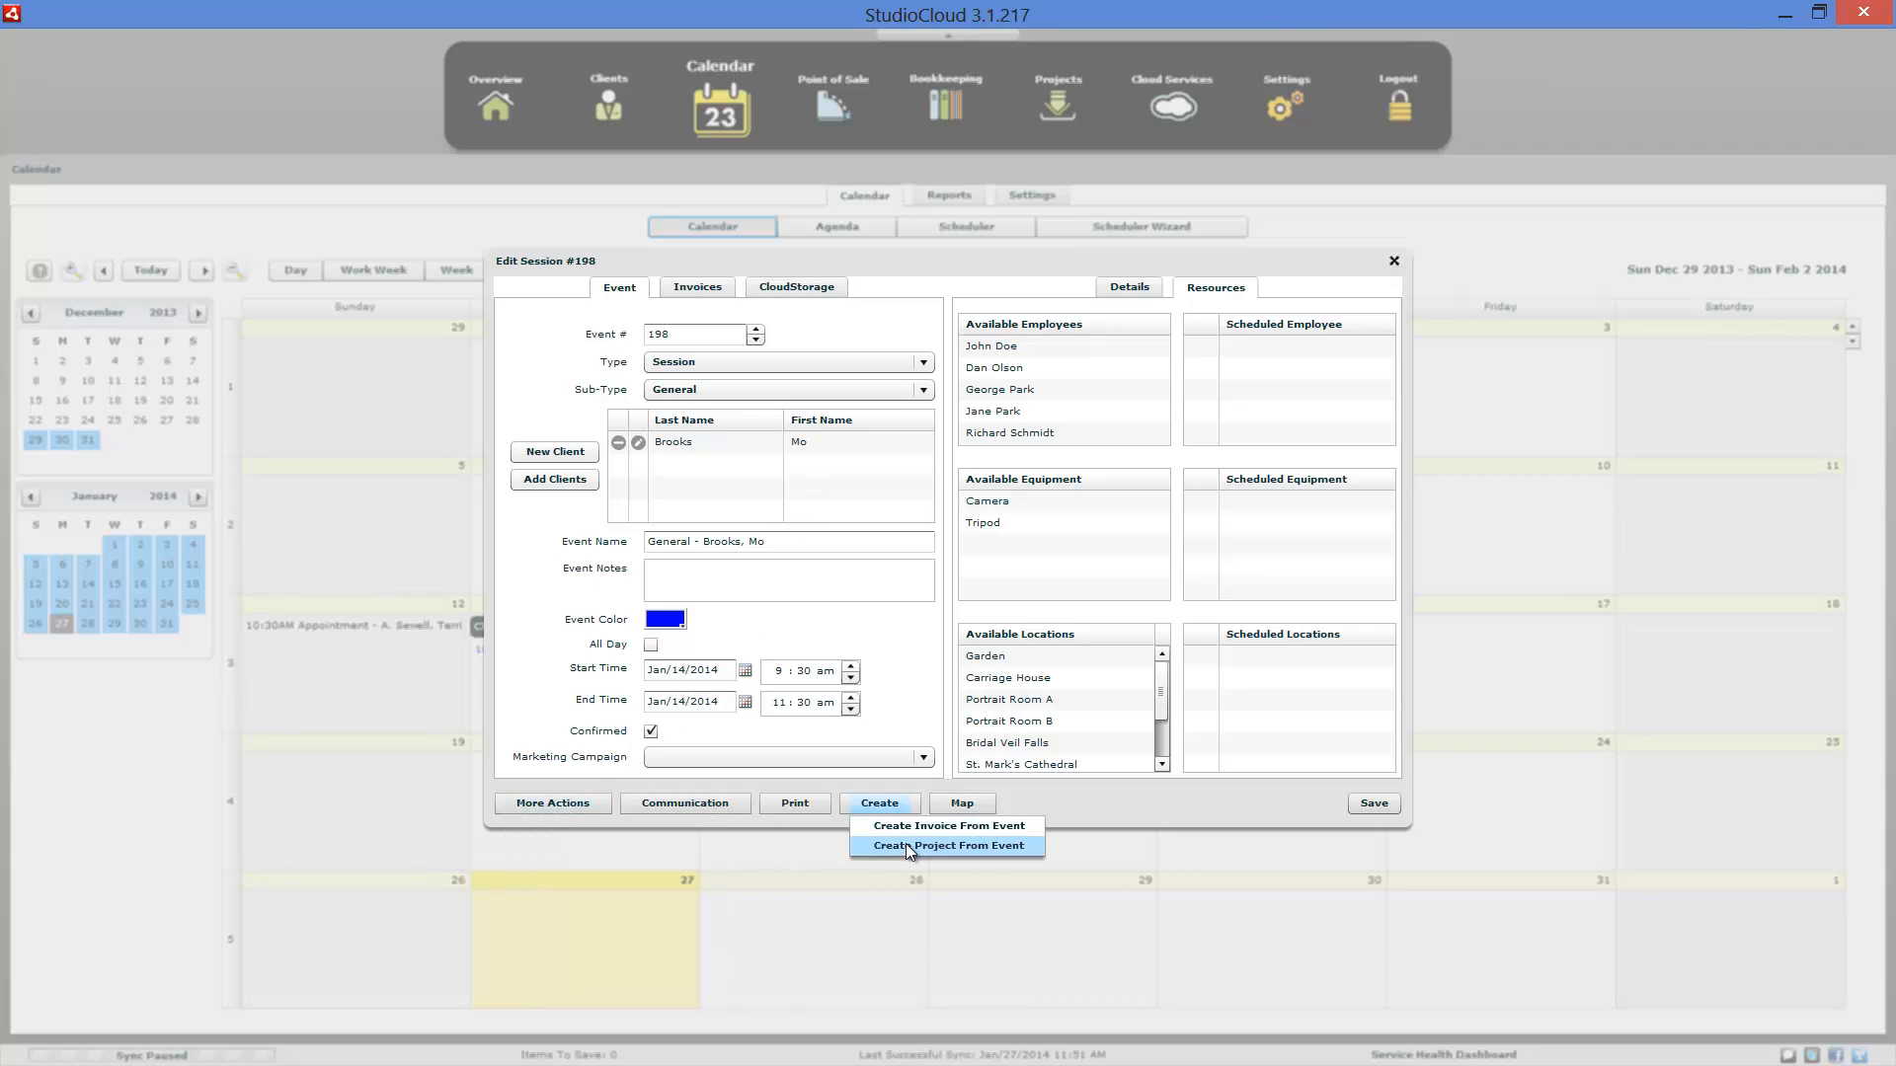
{"action": "left_click", "coordinate": [1082, 806]}
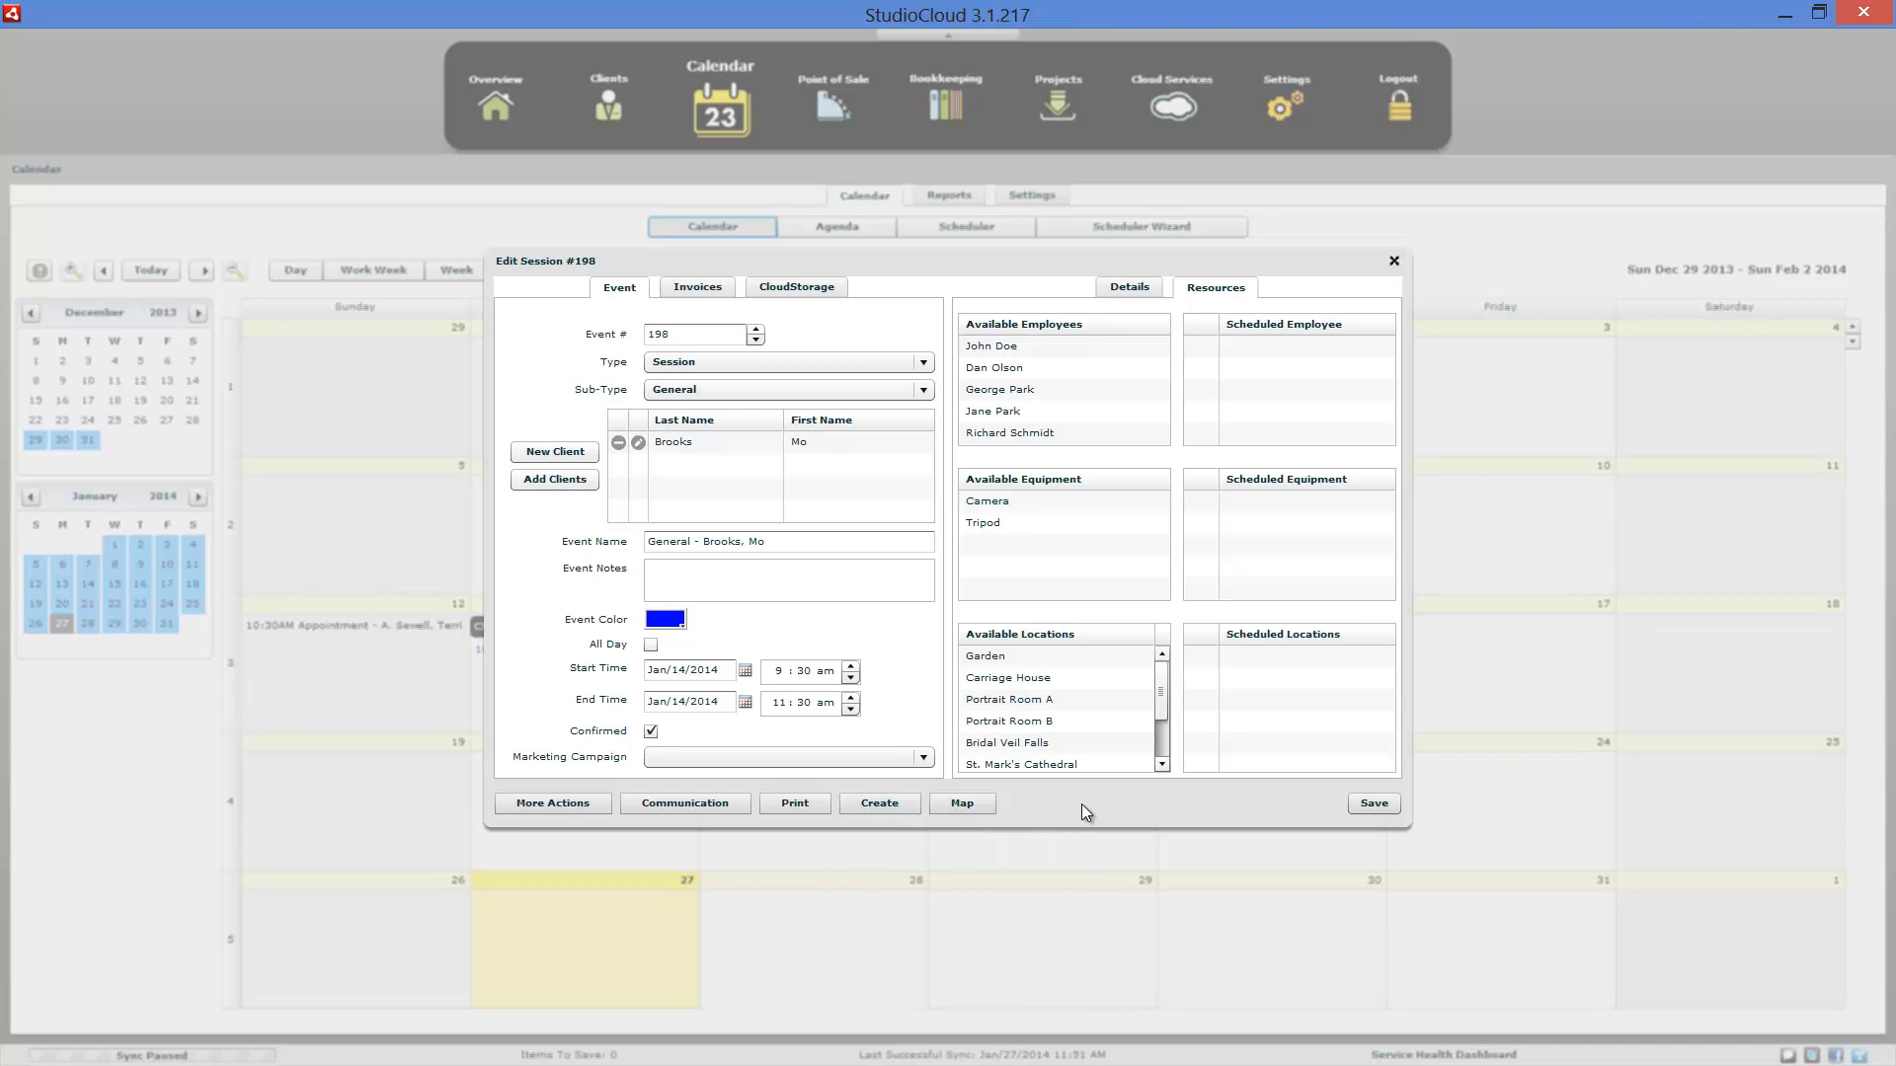
{"action": "left_click", "coordinate": [1395, 261]}
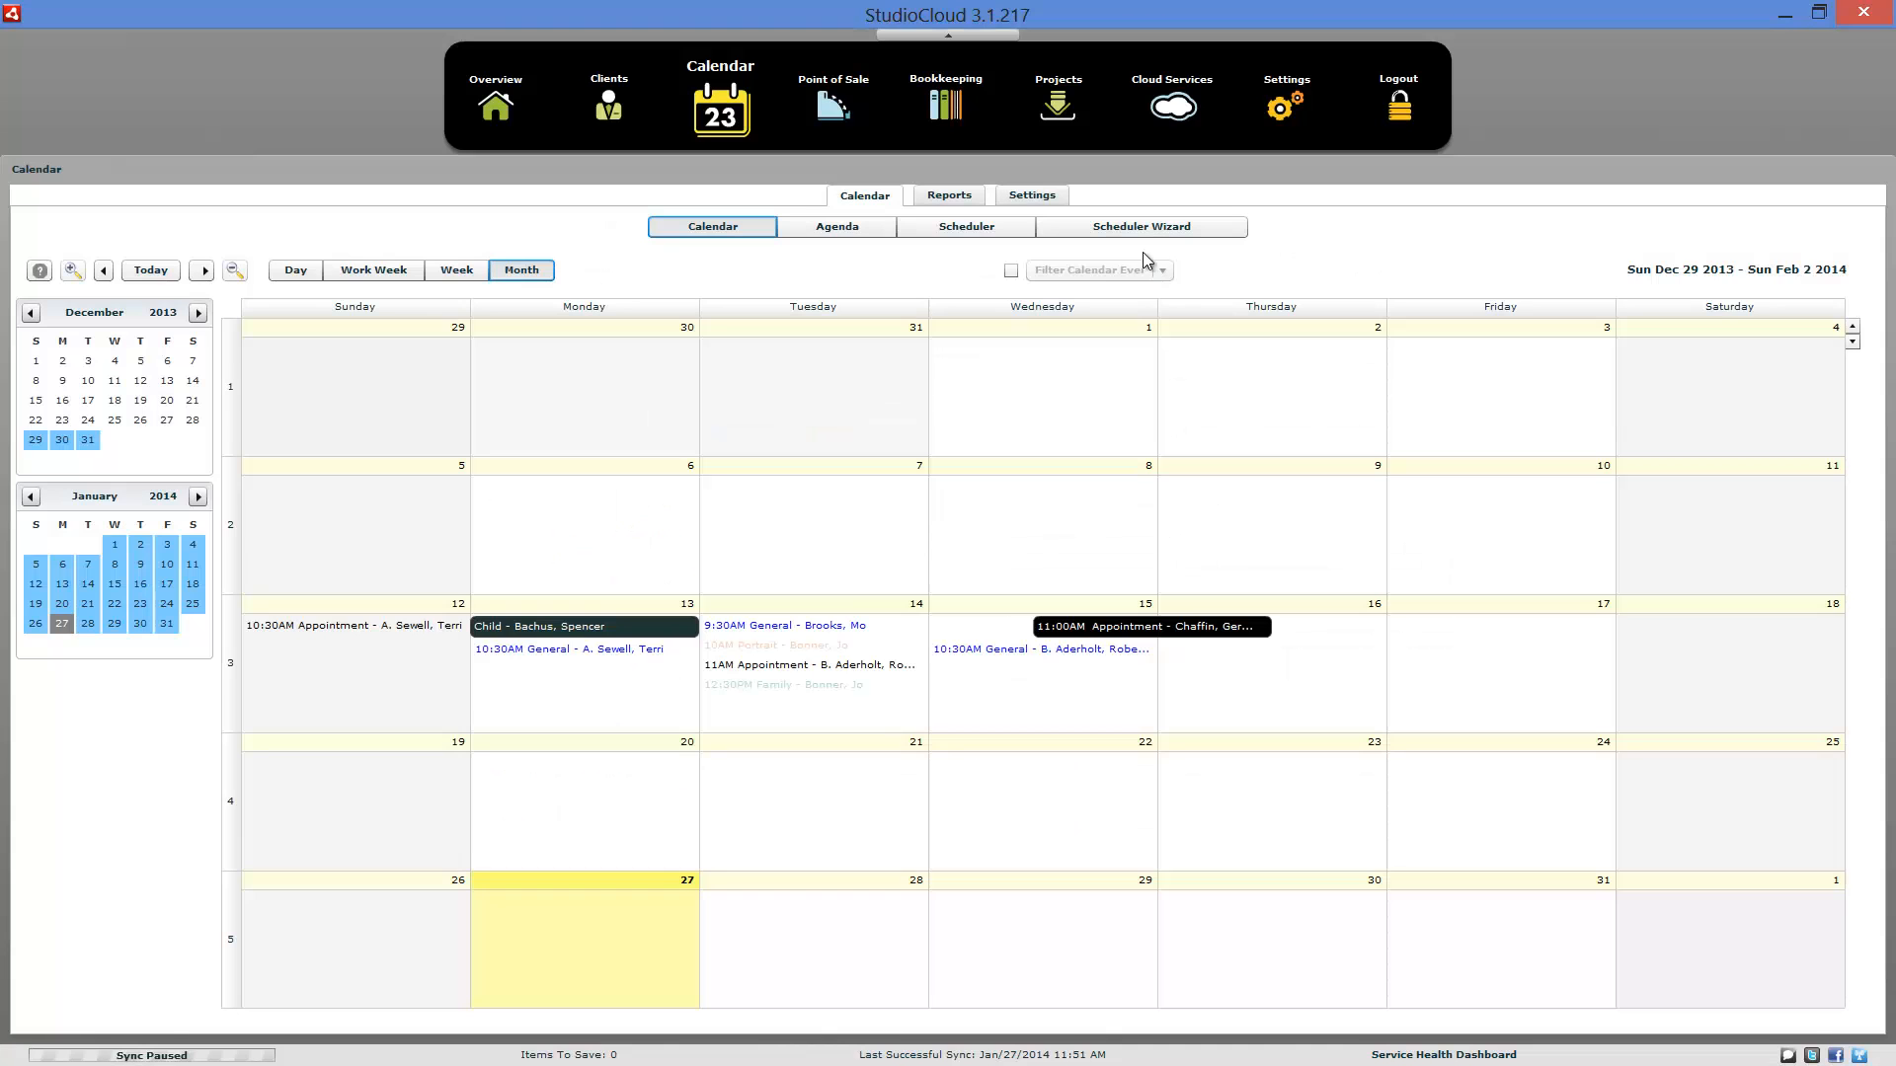
Step: View the project creation form for the first event in the calendar's agenda and close it without saving
{"action": "left_click", "coordinate": [882, 230]}
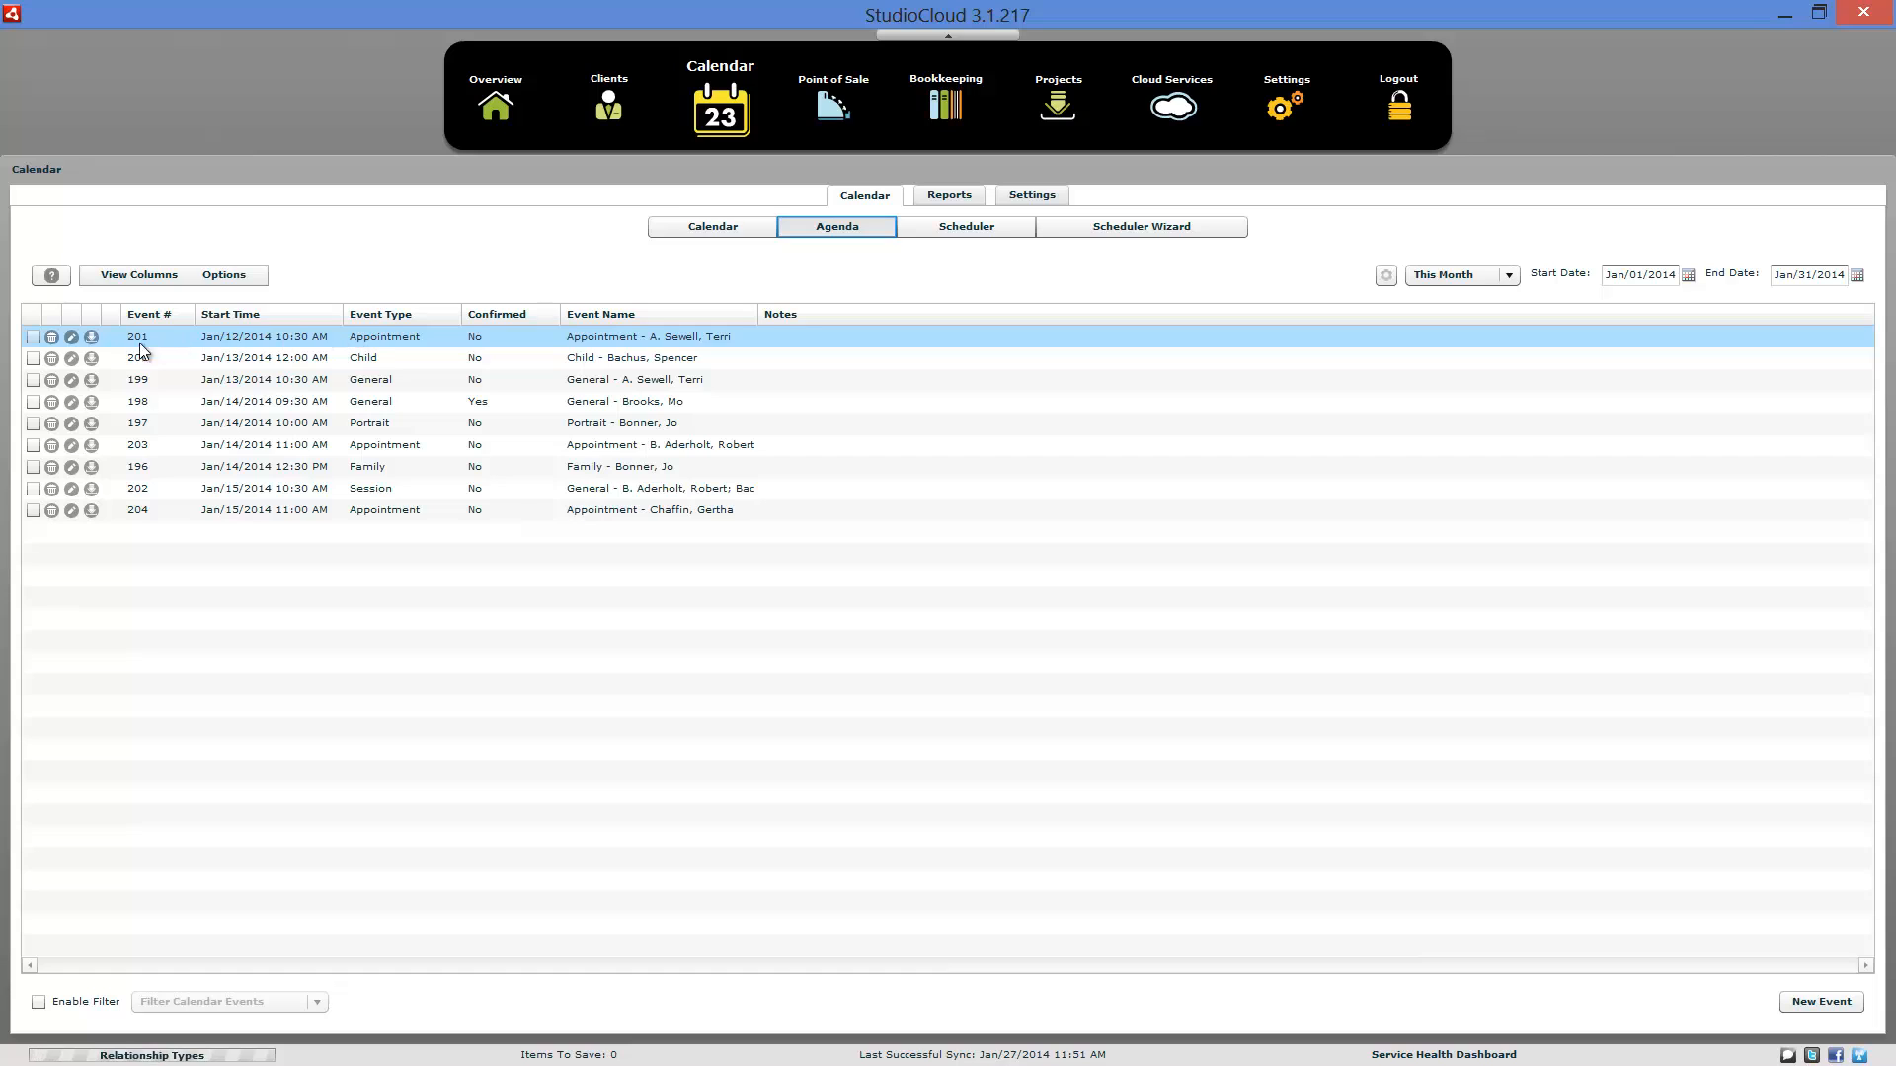
{"action": "left_click", "coordinate": [92, 339]}
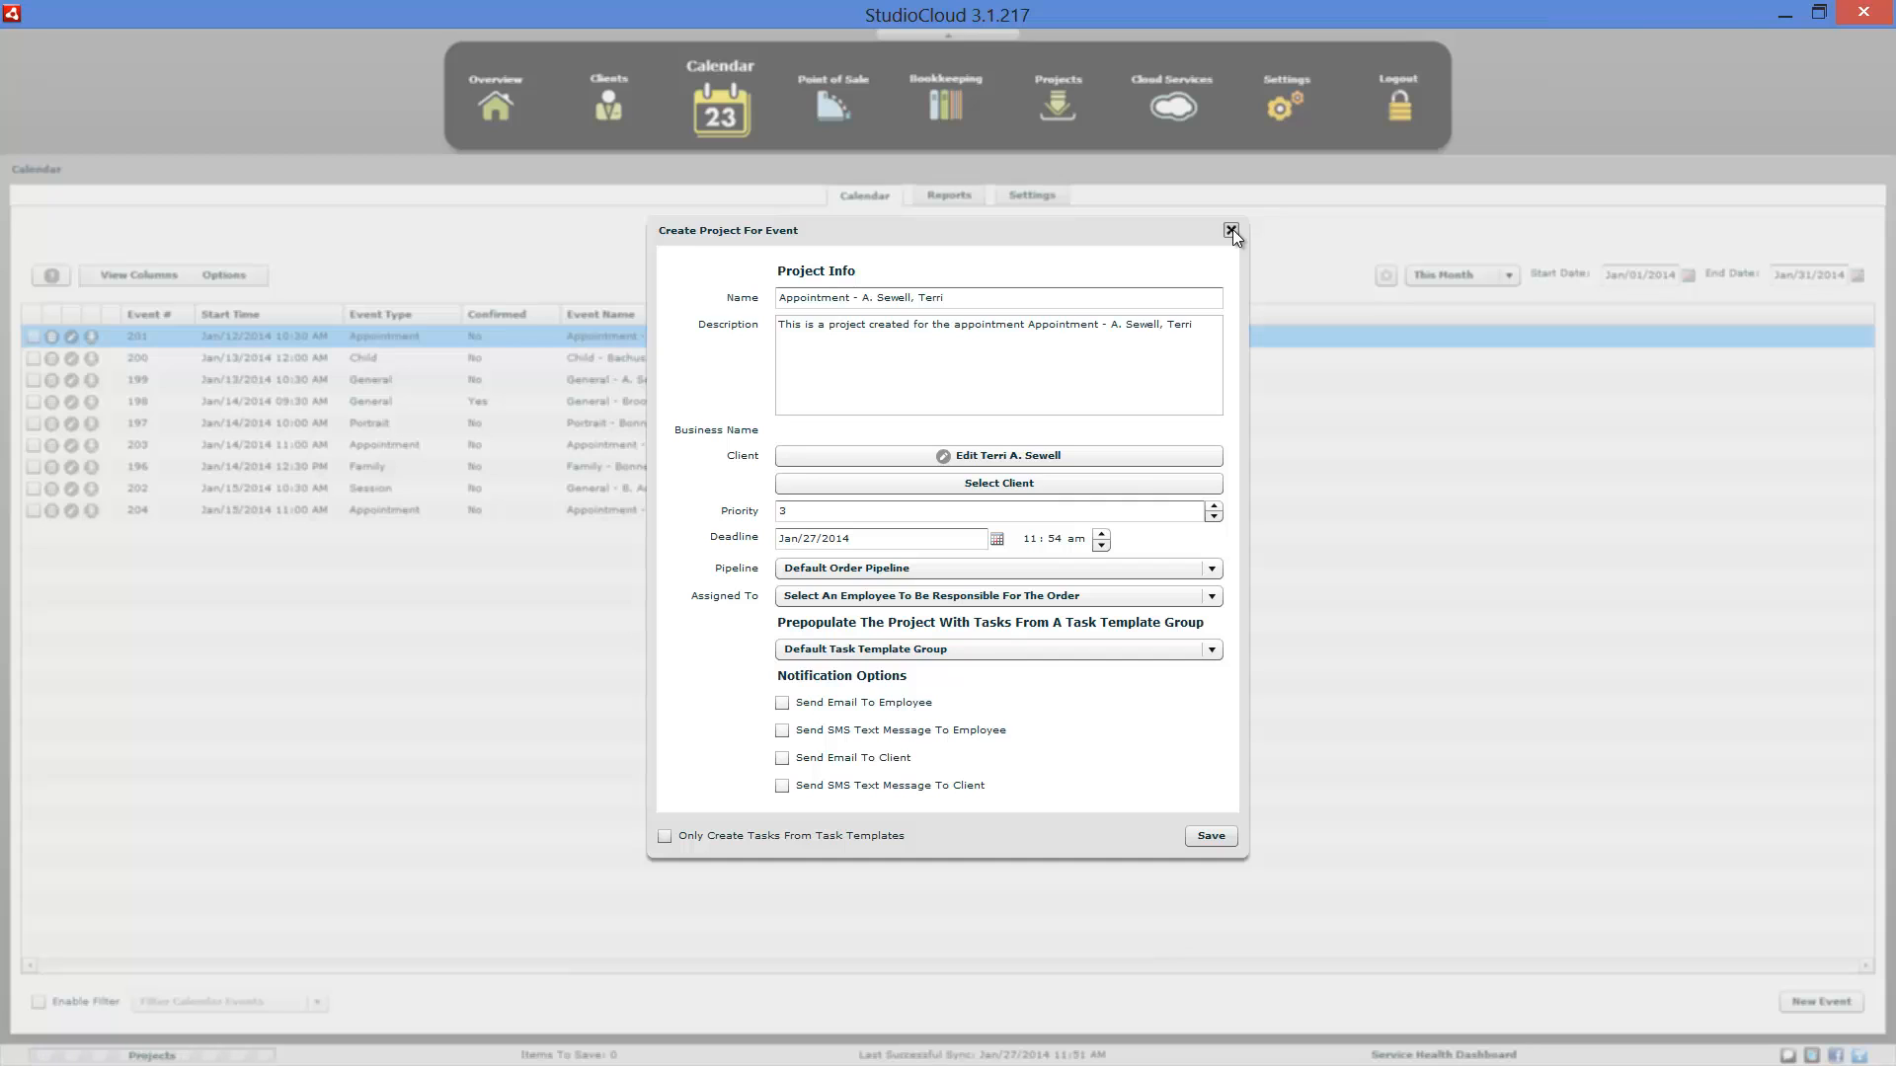
{"action": "left_click", "coordinate": [1231, 230]}
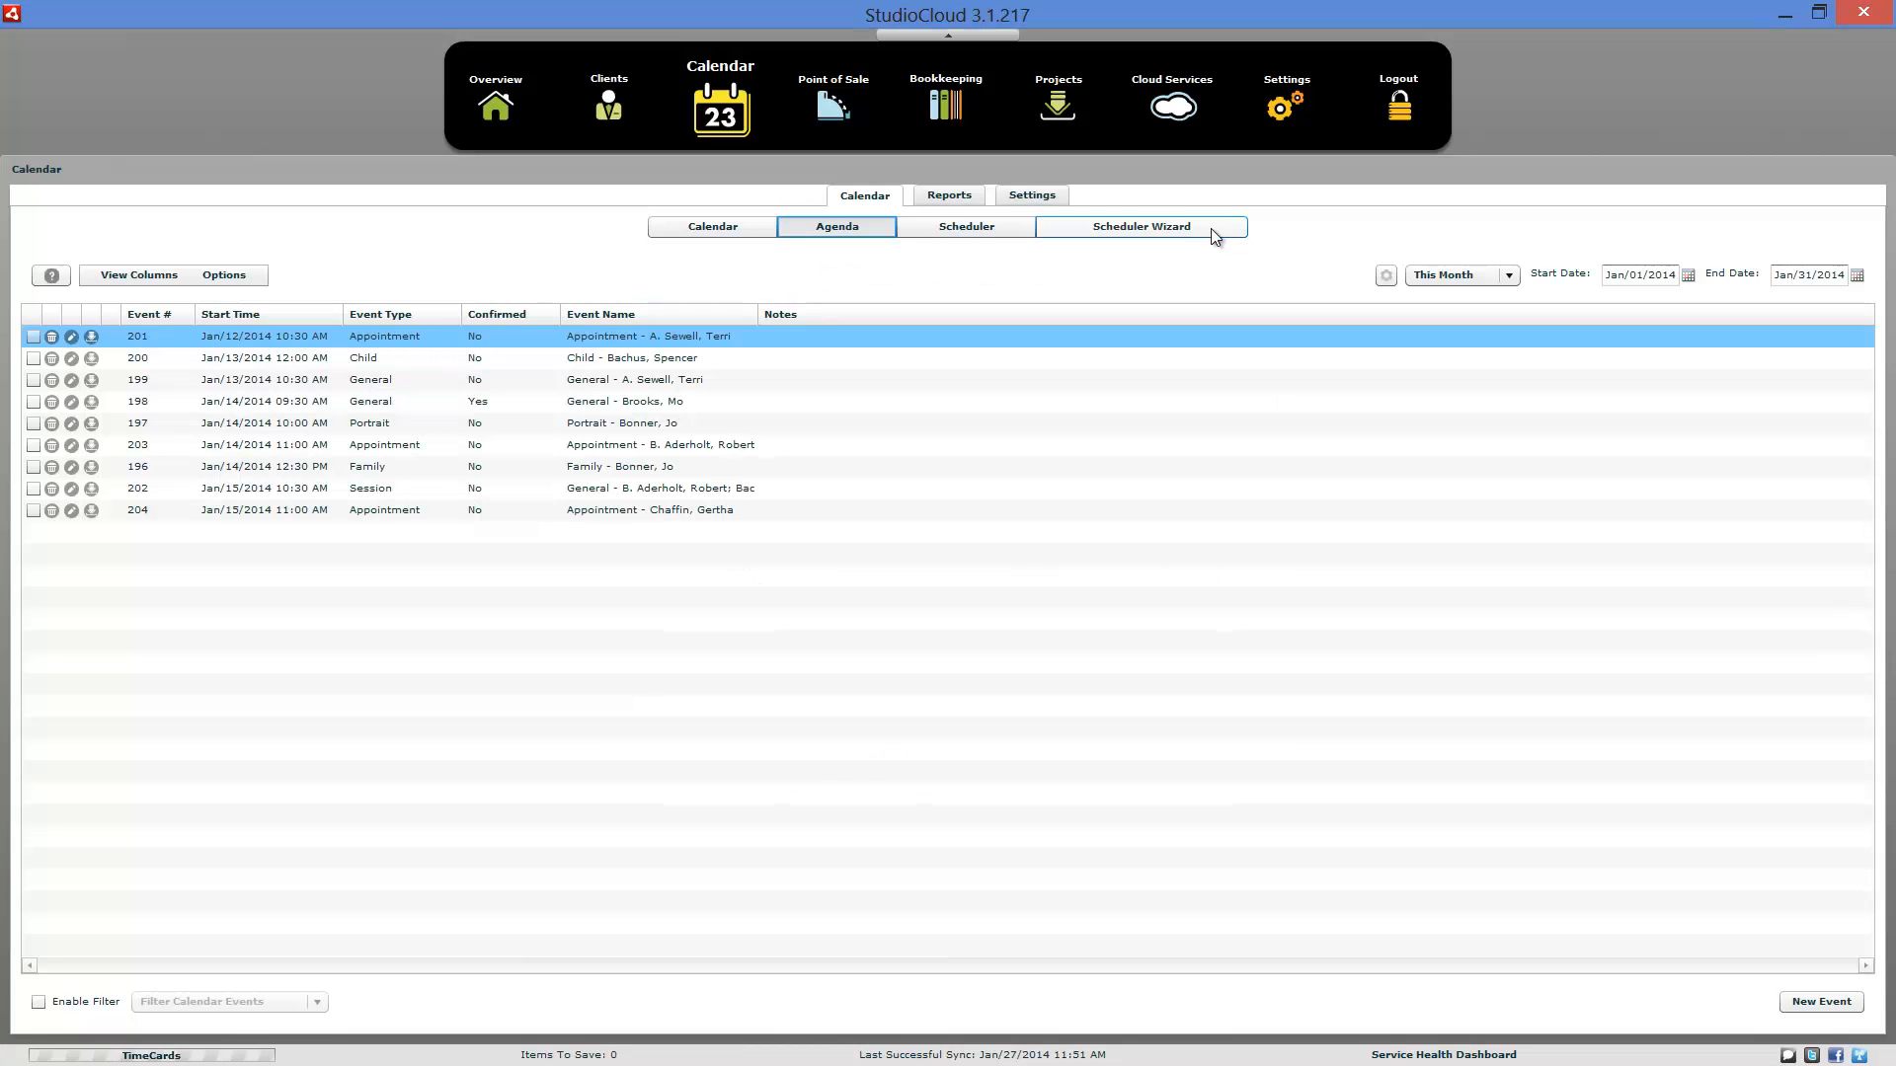
Step: Go to the Point of Sale invoices, view the Create Order From Invoice form for the first invoice and close it
{"action": "left_click", "coordinate": [839, 121]}
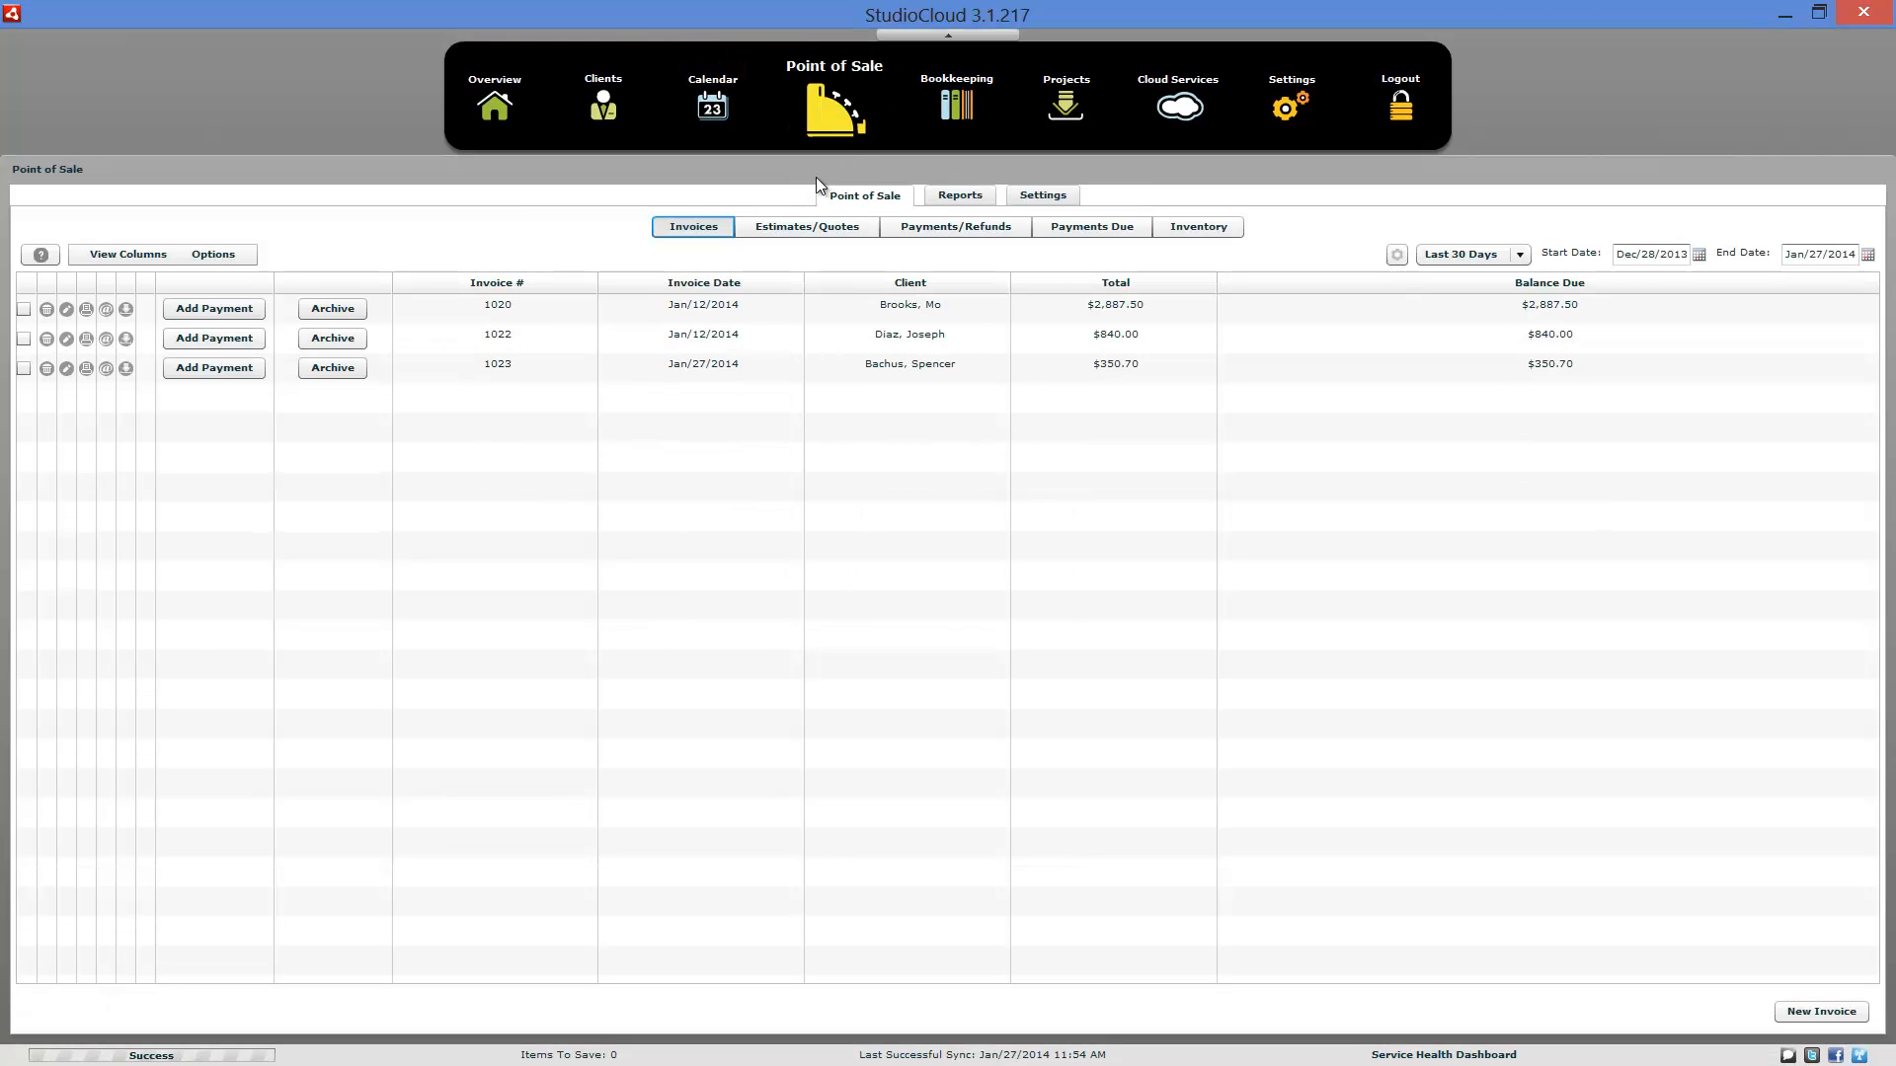
{"action": "left_click", "coordinate": [125, 310]}
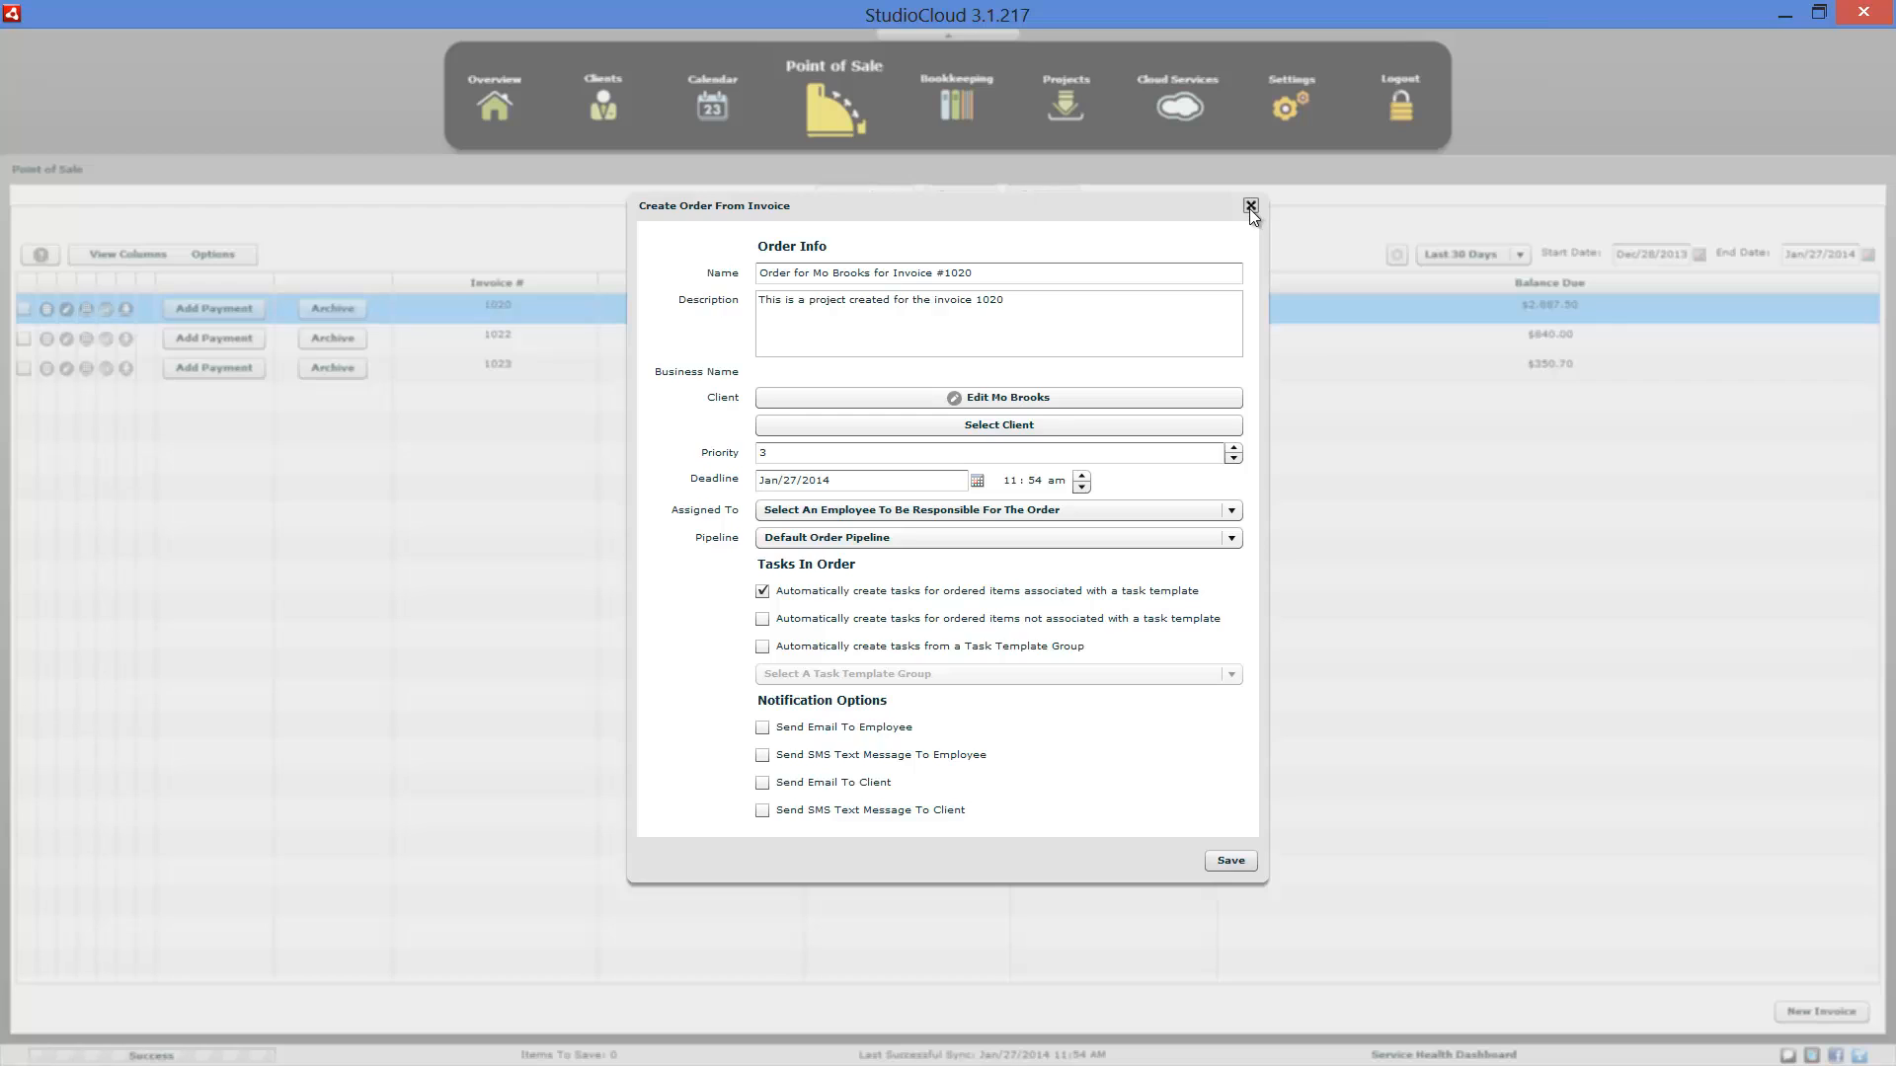
{"action": "left_click", "coordinate": [1250, 206]}
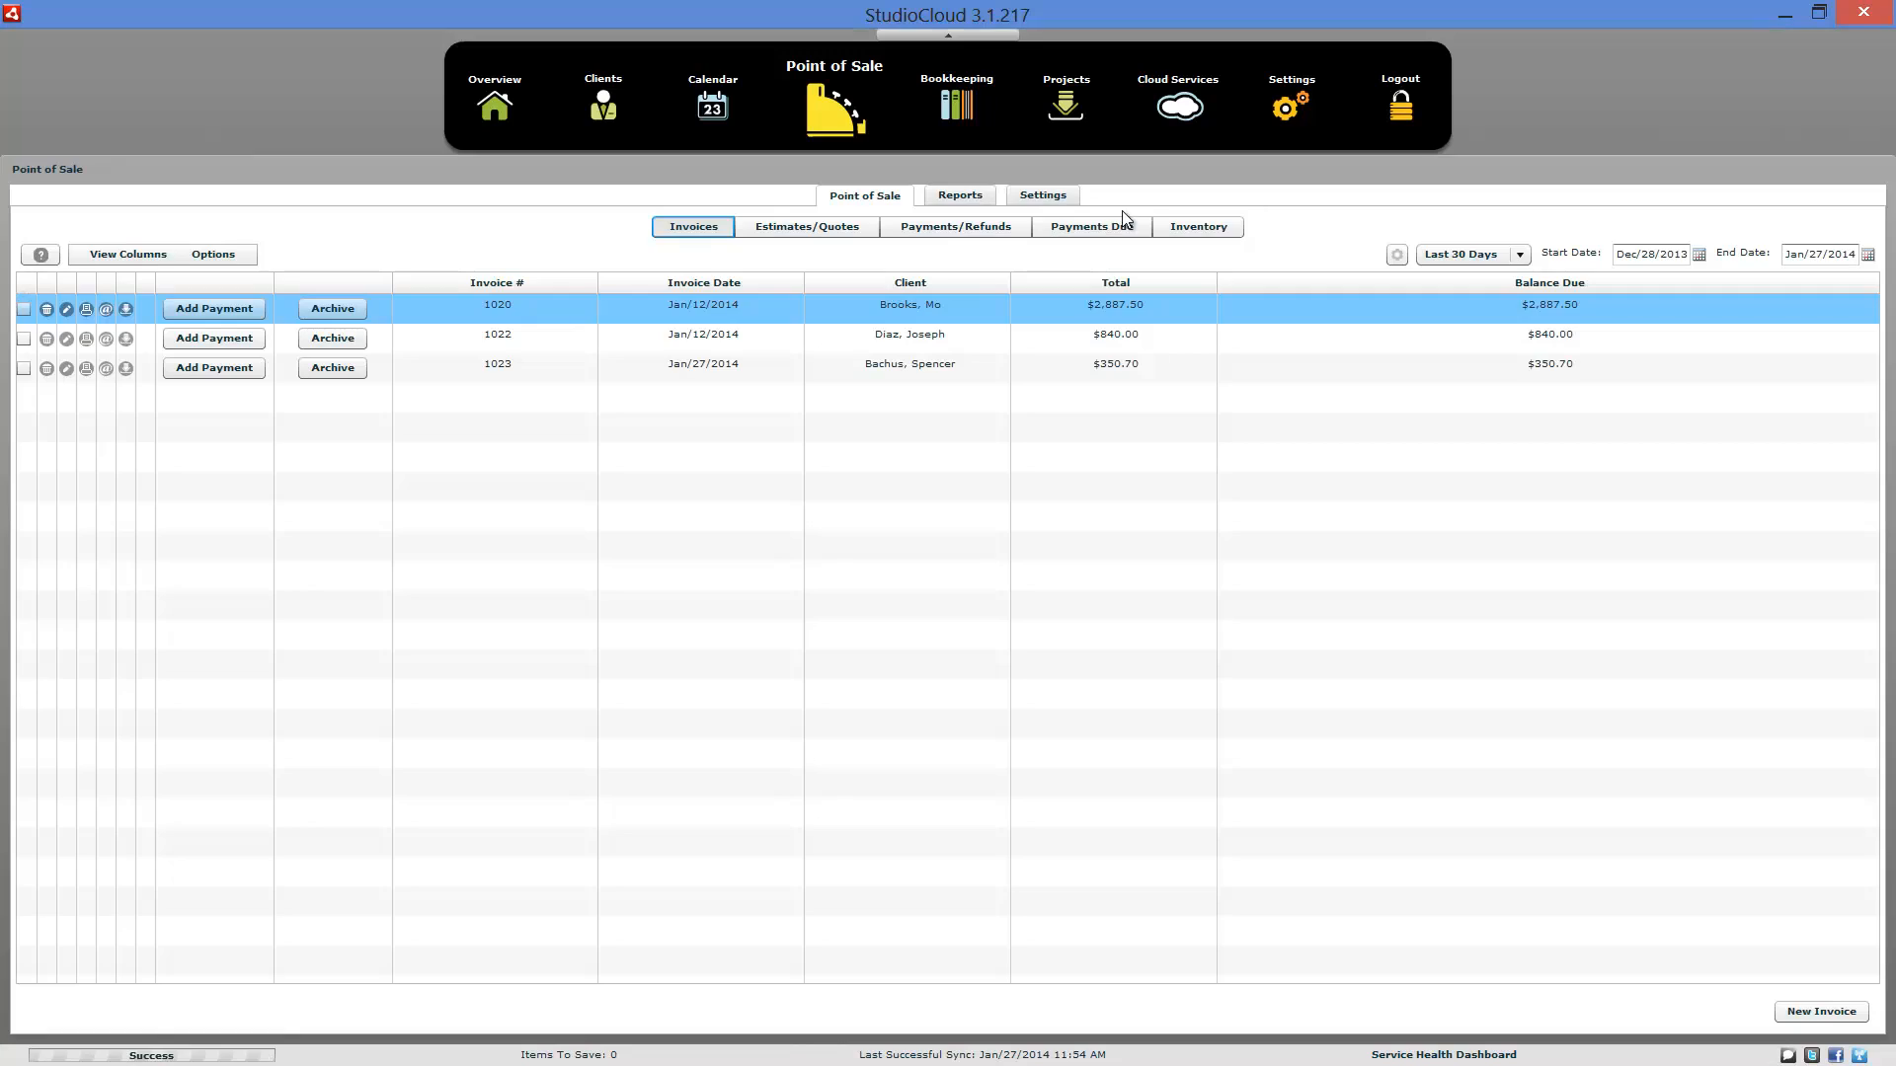
Step: Open the first invoice for editing, review its additional actions for creating an order, and close the invoice
{"action": "left_click", "coordinate": [66, 309]}
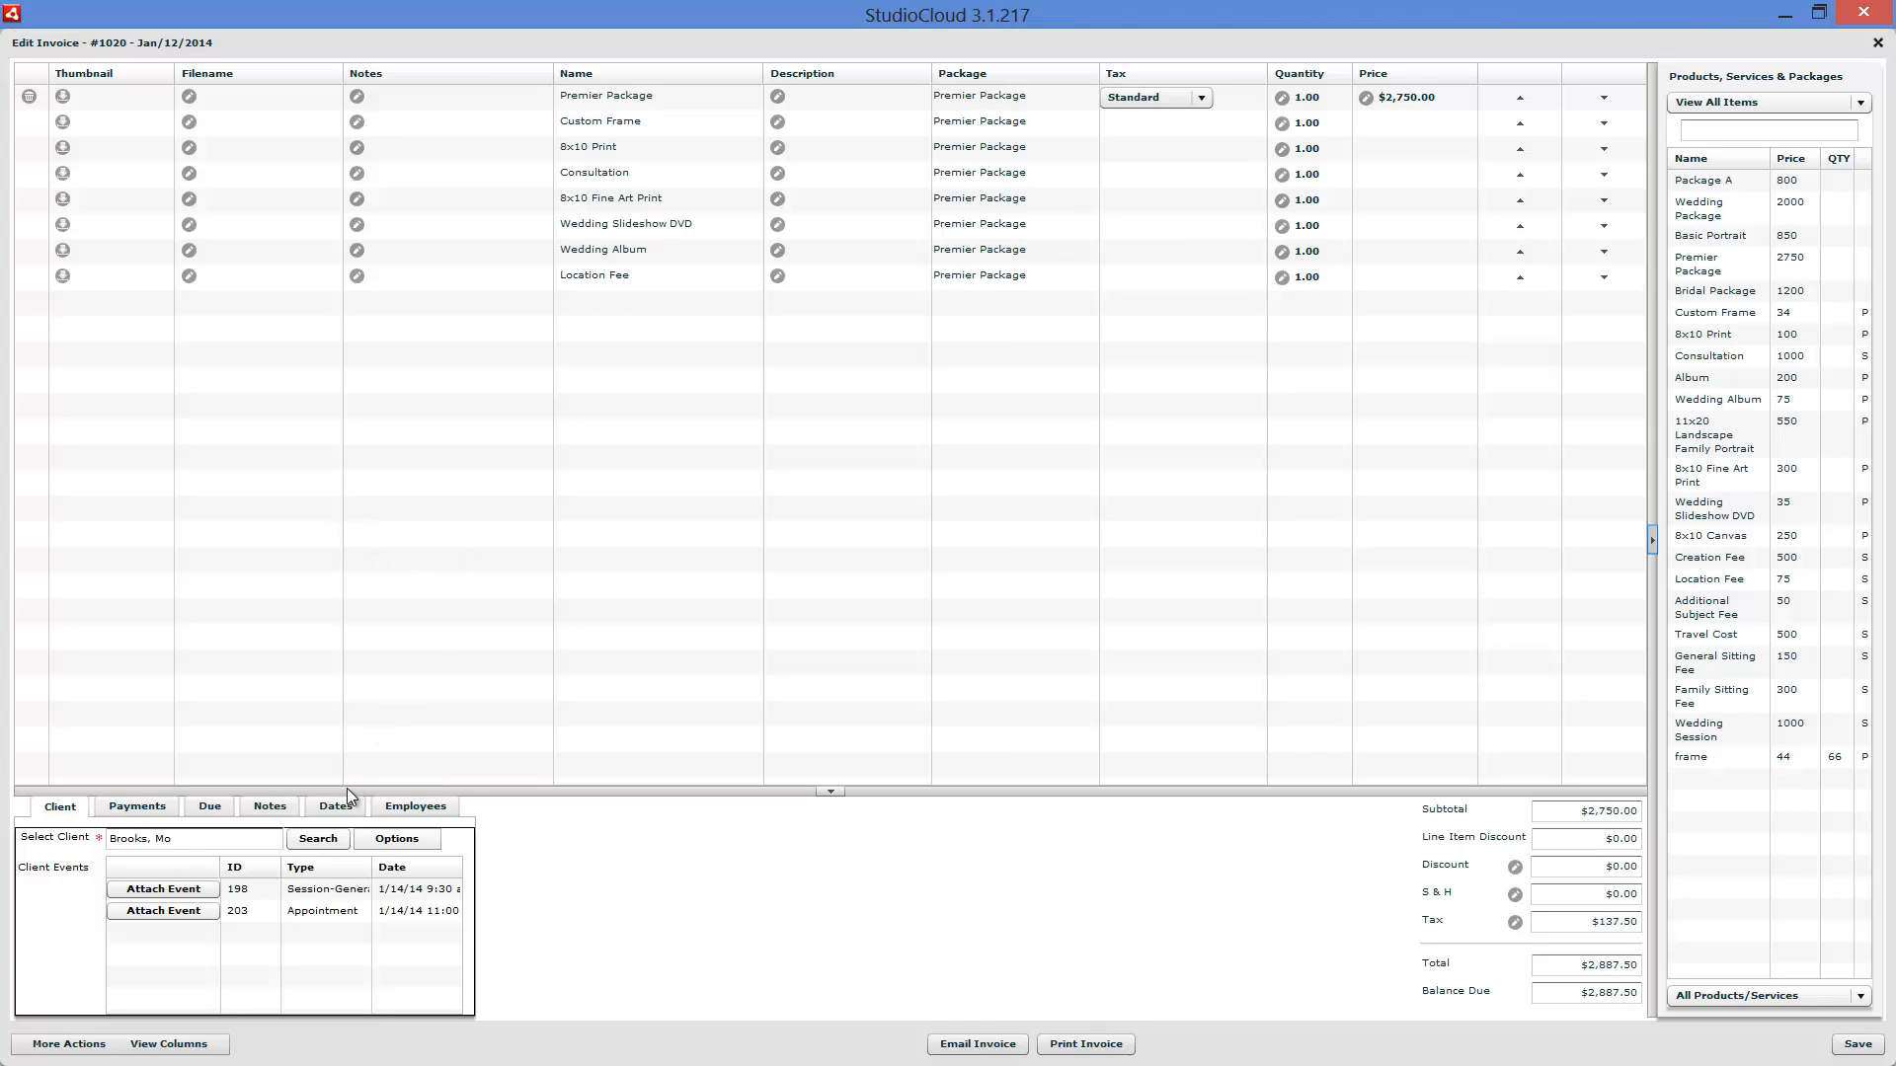
{"action": "left_click", "coordinate": [94, 1048]}
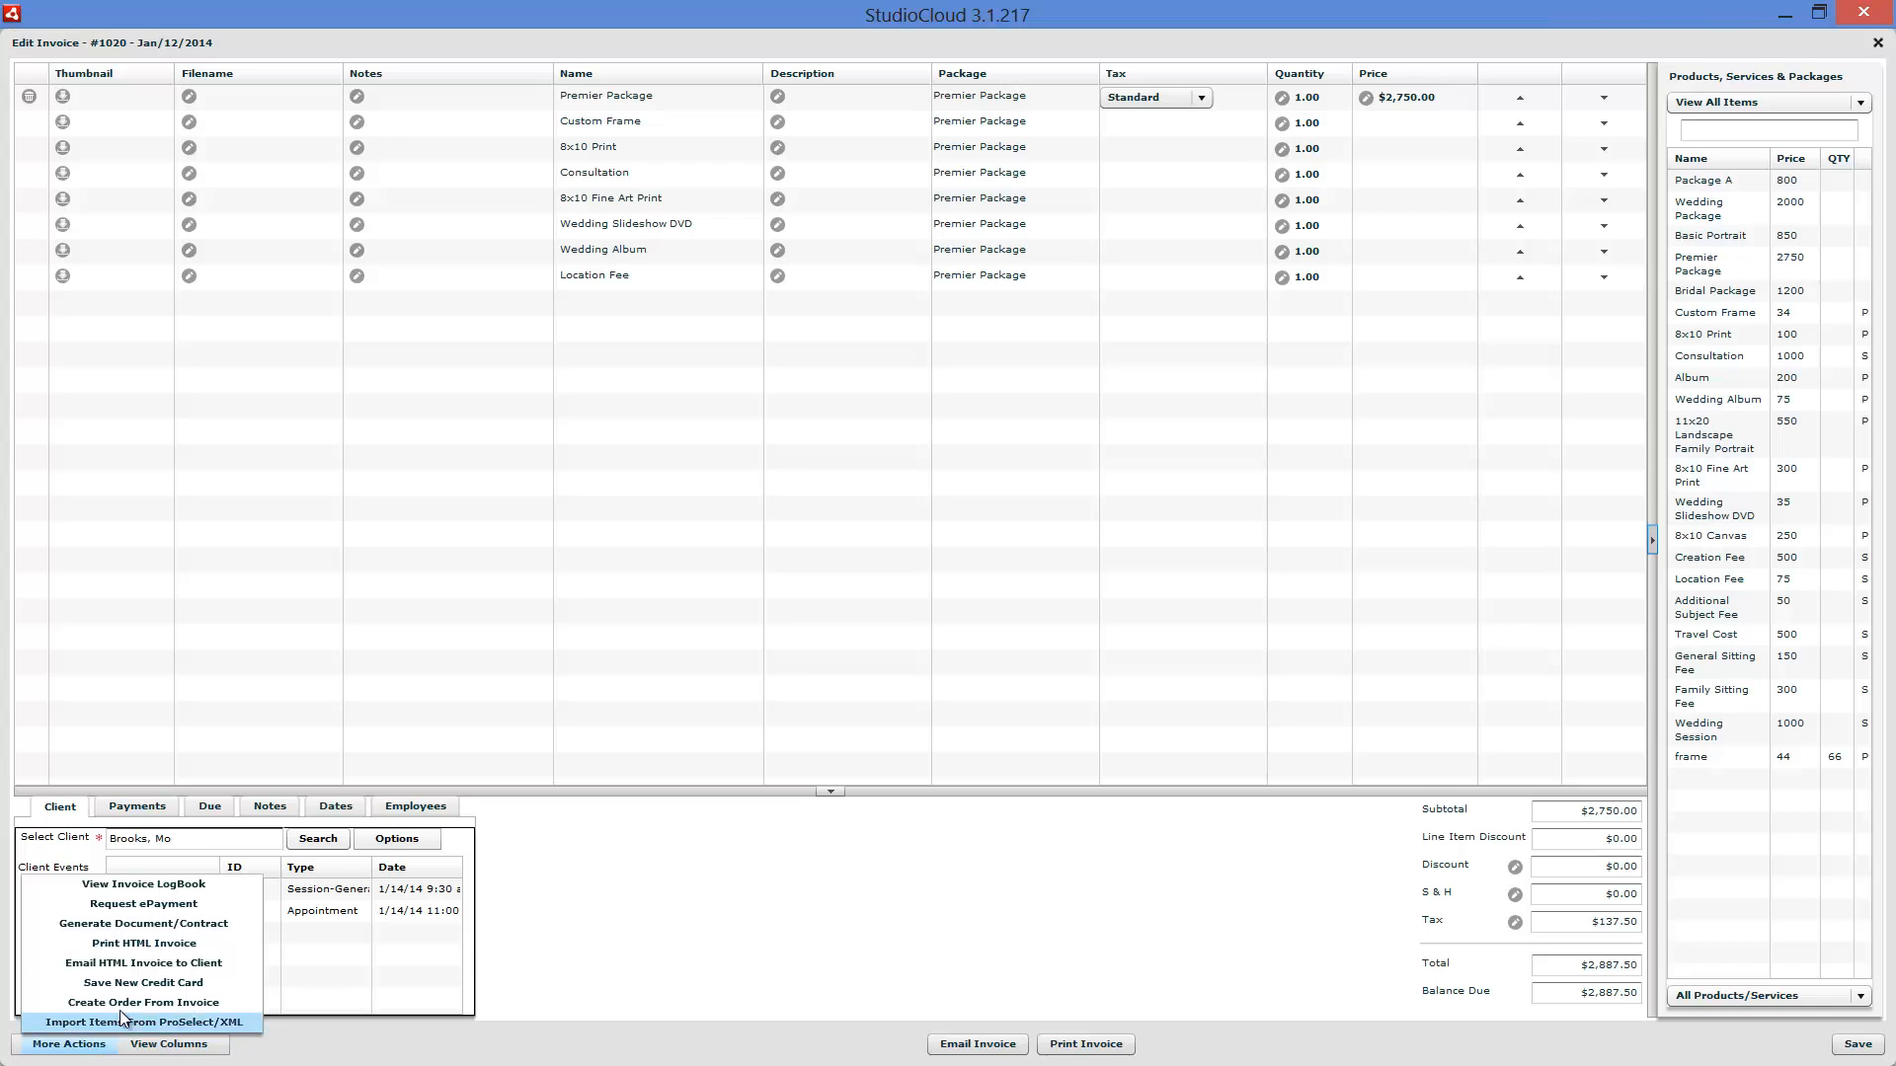
{"action": "left_click", "coordinate": [648, 897]}
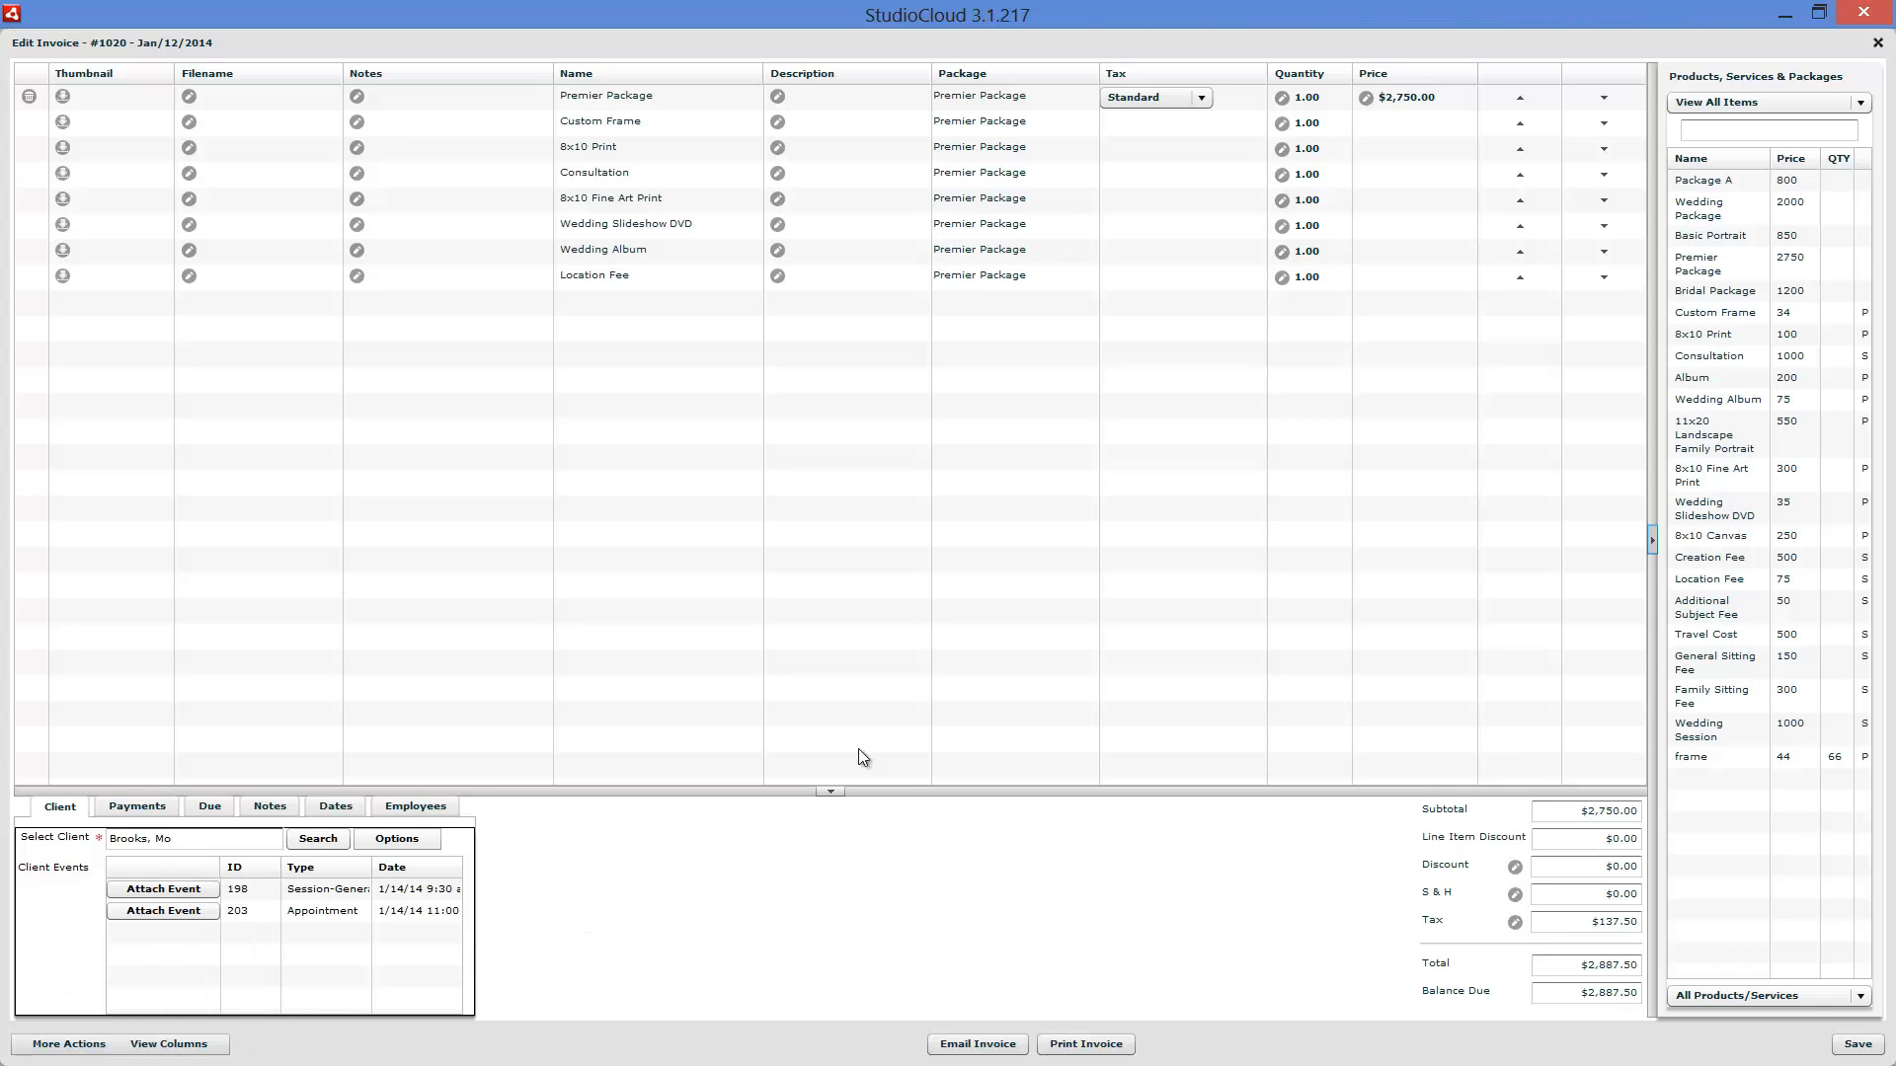
{"action": "left_click", "coordinate": [1879, 44]}
Step: Return to the projects list and include client projects, event projects and orders alongside the general projects
{"action": "left_click", "coordinate": [1071, 116]}
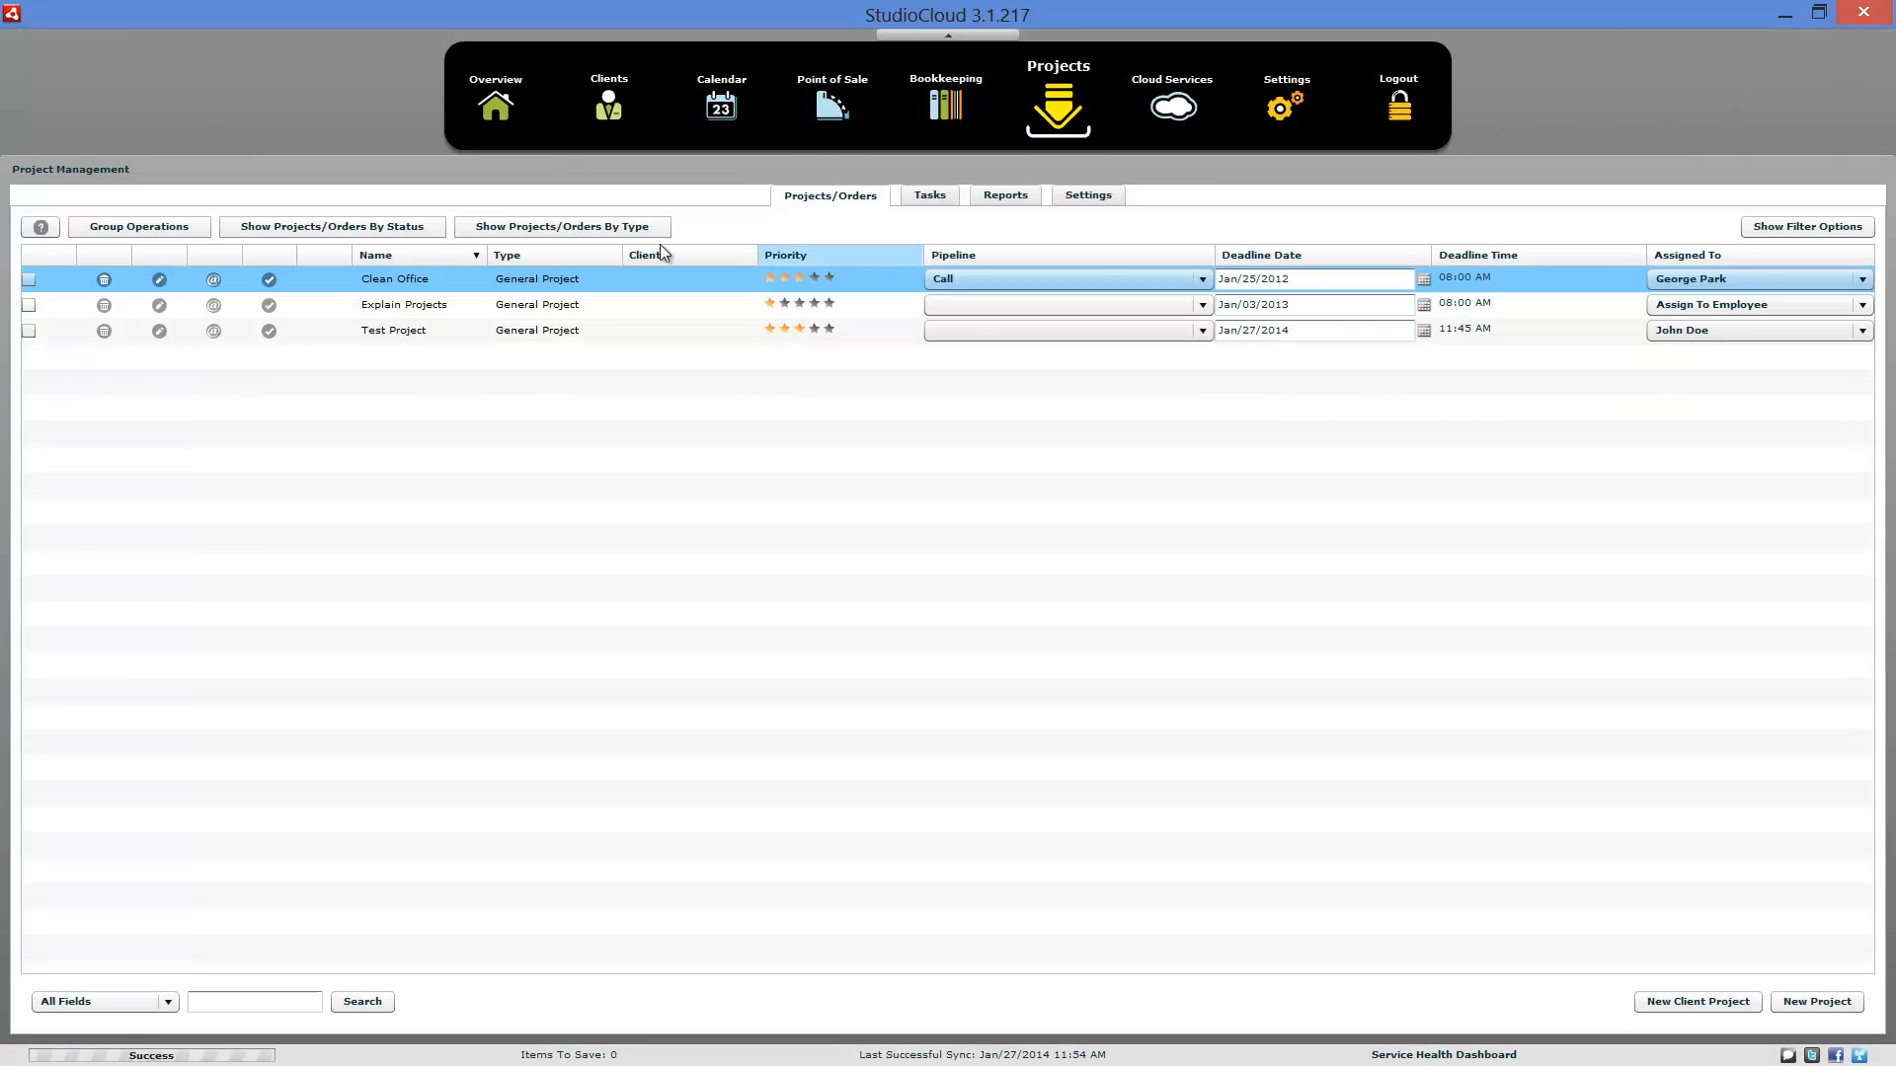
{"action": "left_click", "coordinate": [589, 229]}
{"action": "left_click", "coordinate": [567, 263]}
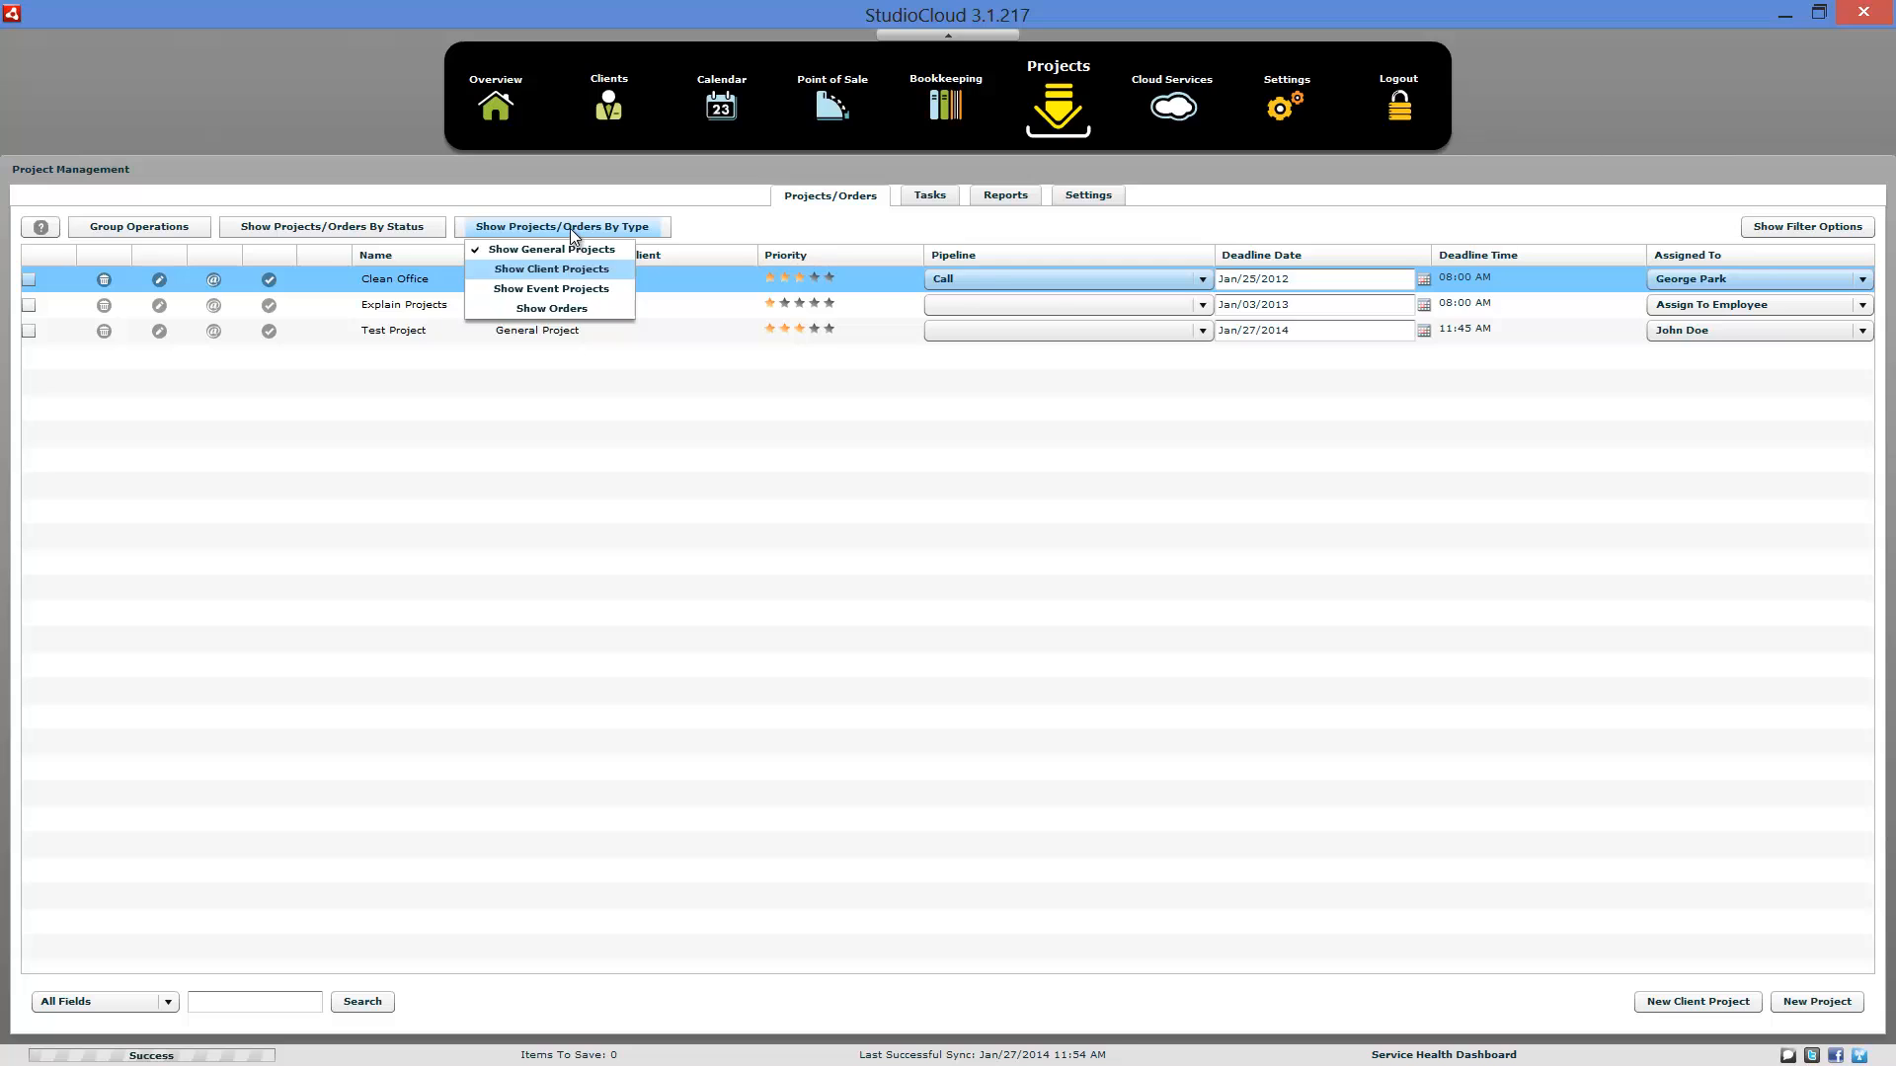
{"action": "left_click", "coordinate": [566, 230]}
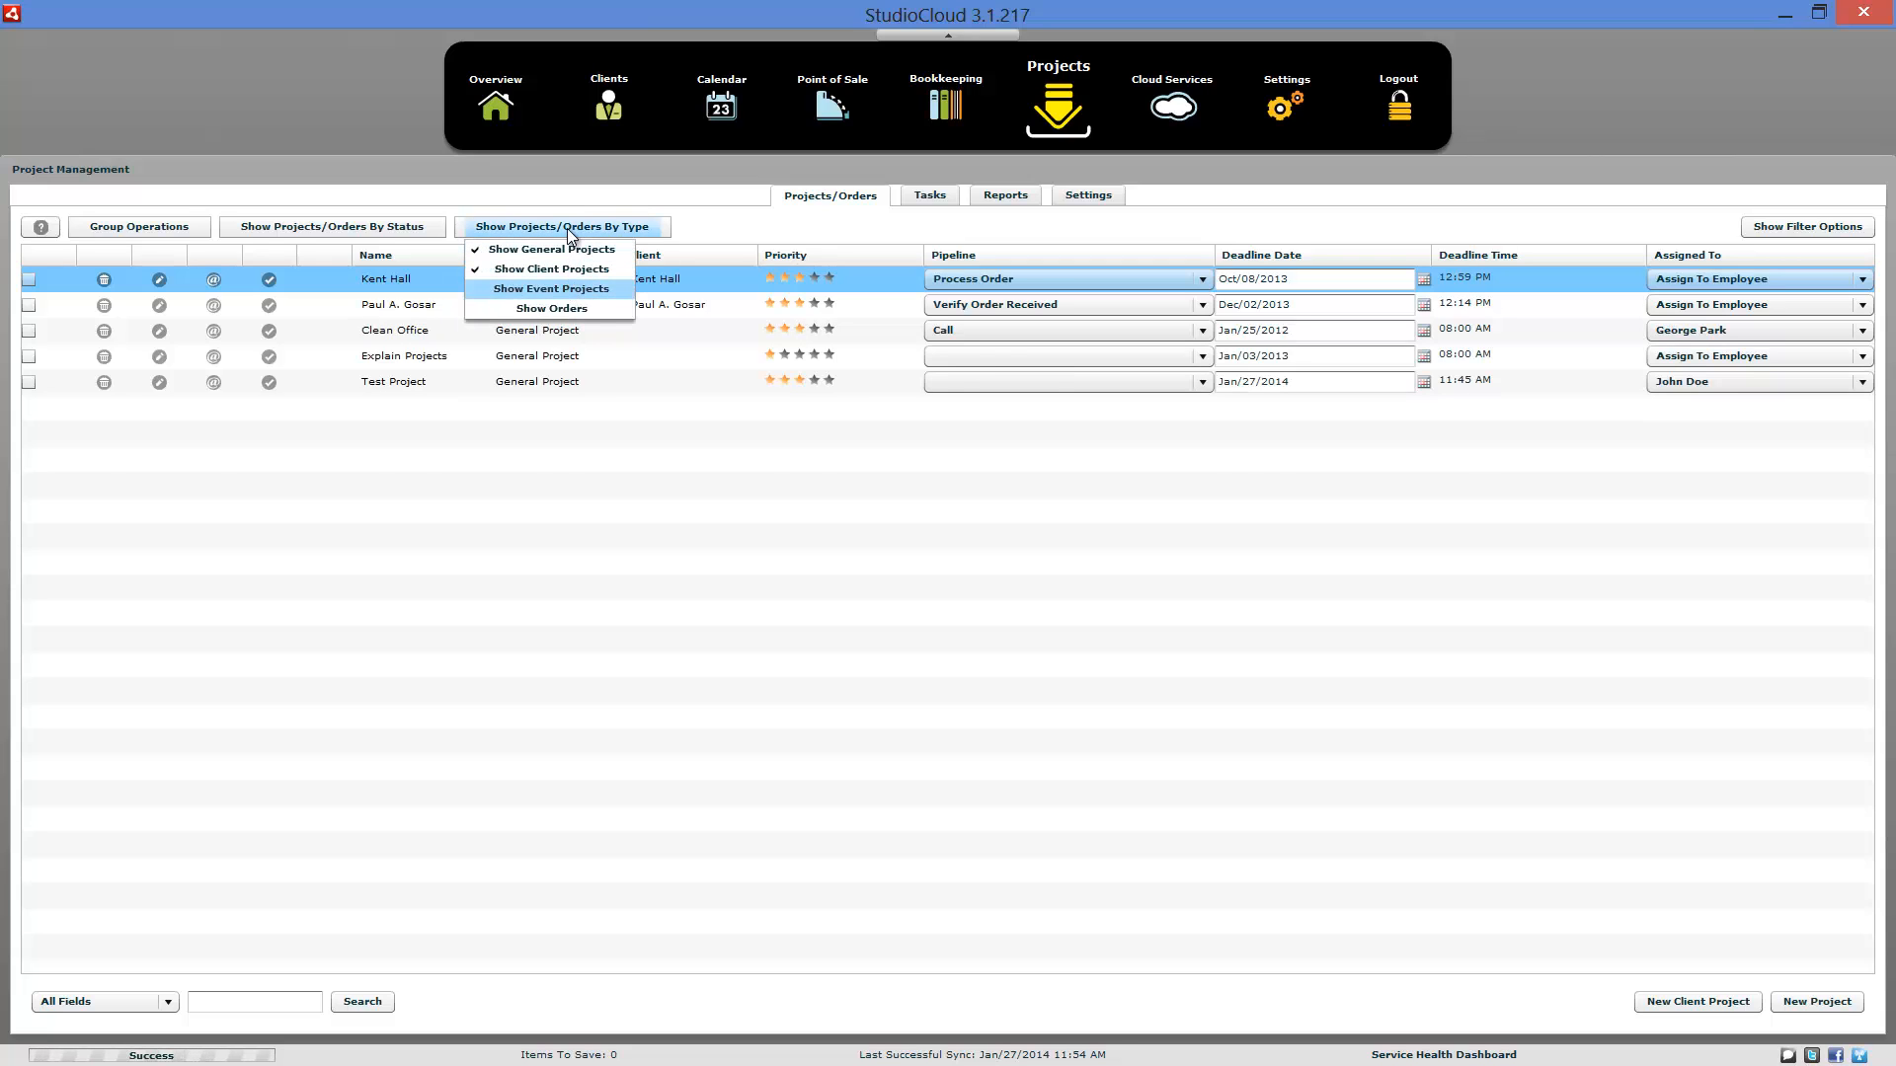
{"action": "left_click", "coordinate": [551, 289]}
{"action": "left_click", "coordinate": [567, 223]}
{"action": "left_click", "coordinate": [552, 309]}
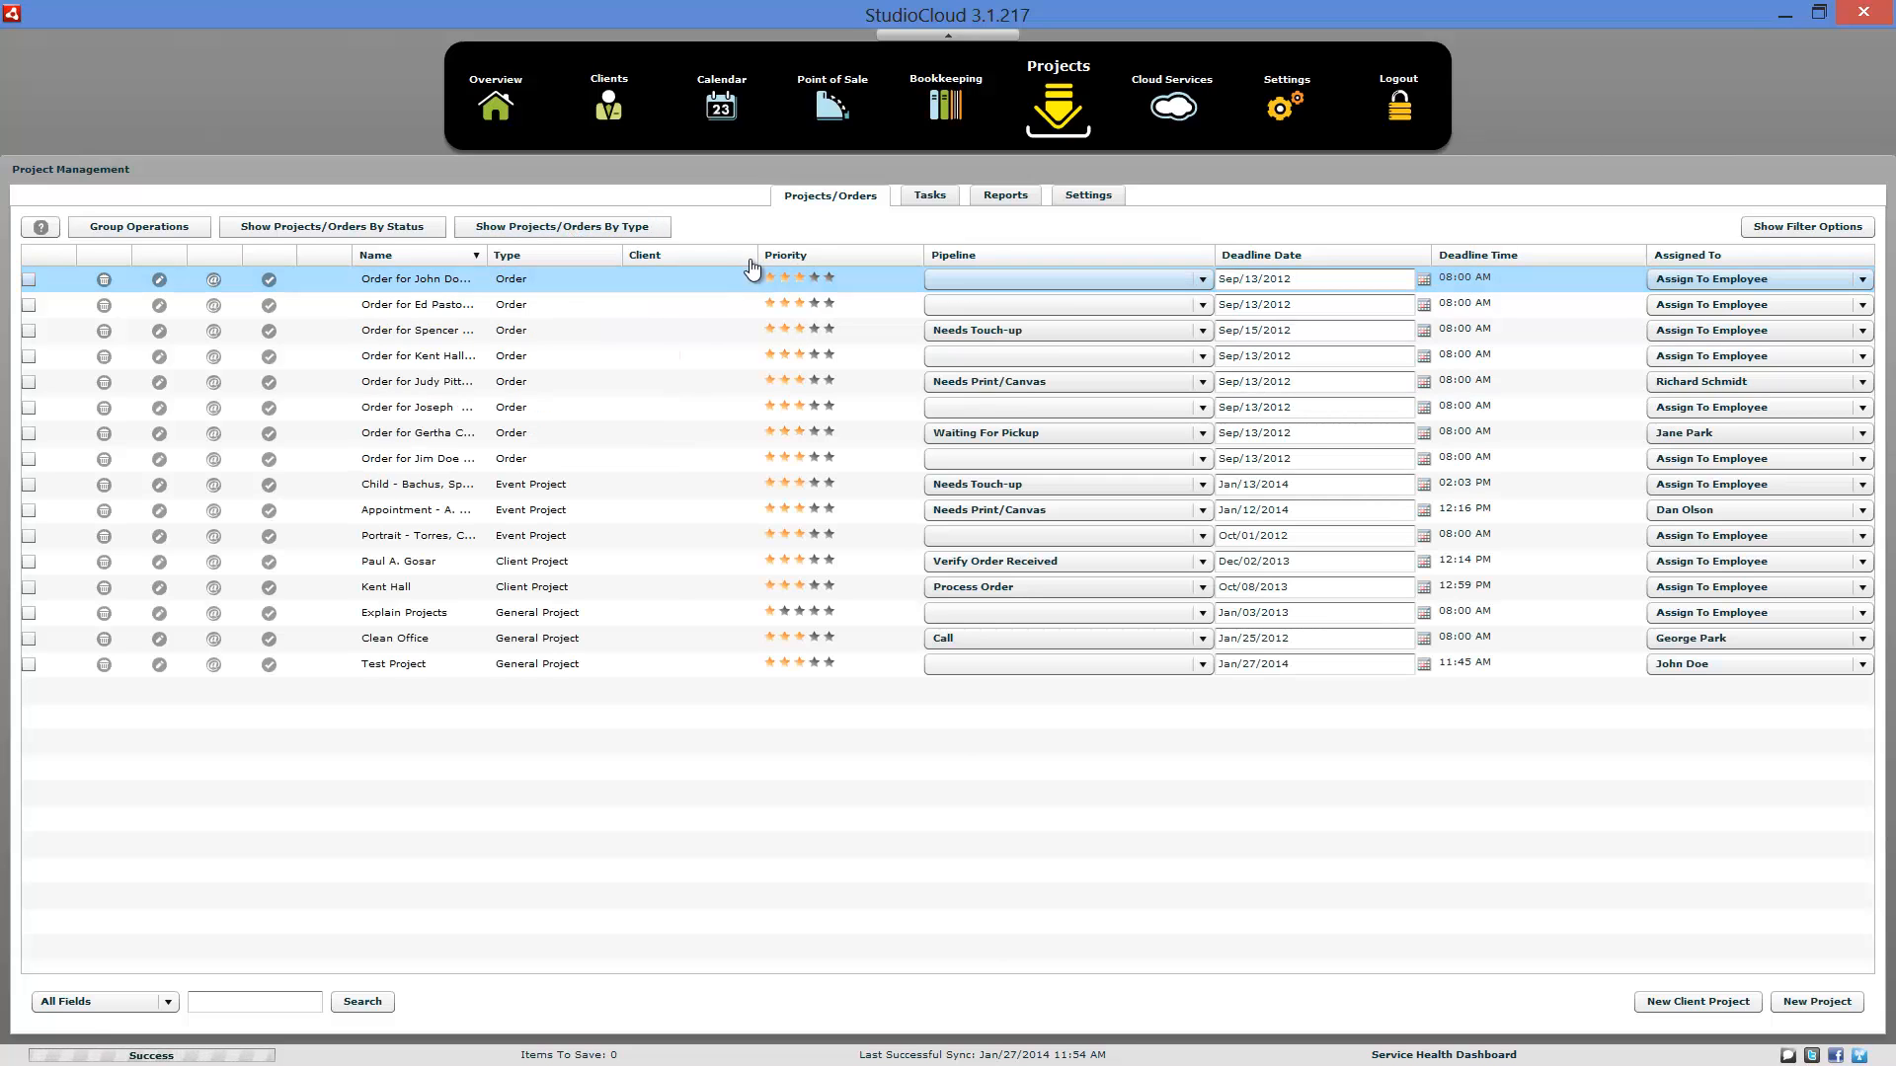